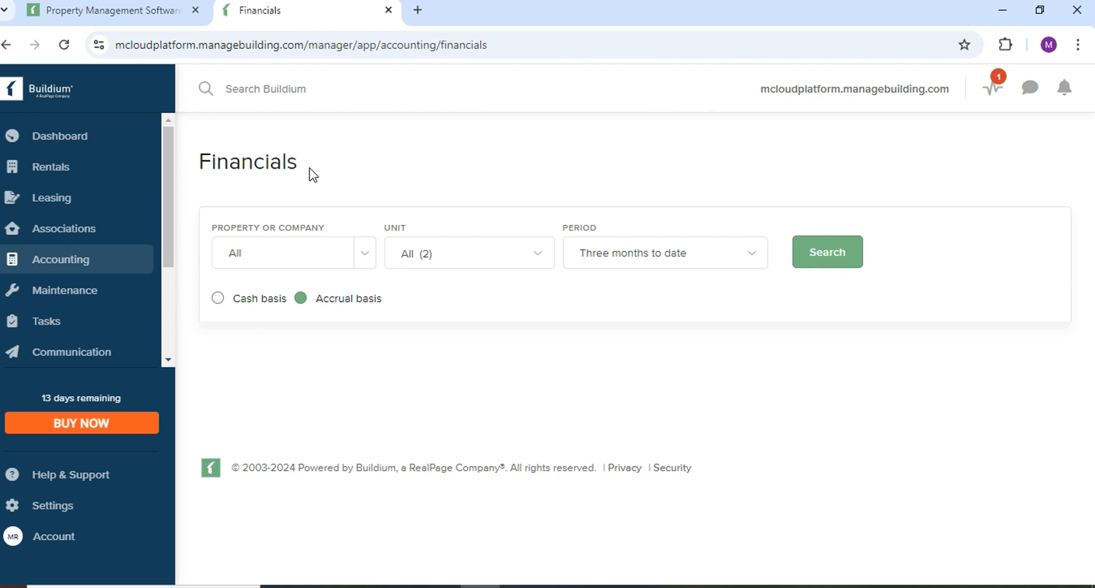
Browse the Property or Company list, then go to the property groups page via 'Manage groups...'.
left_click(363, 255)
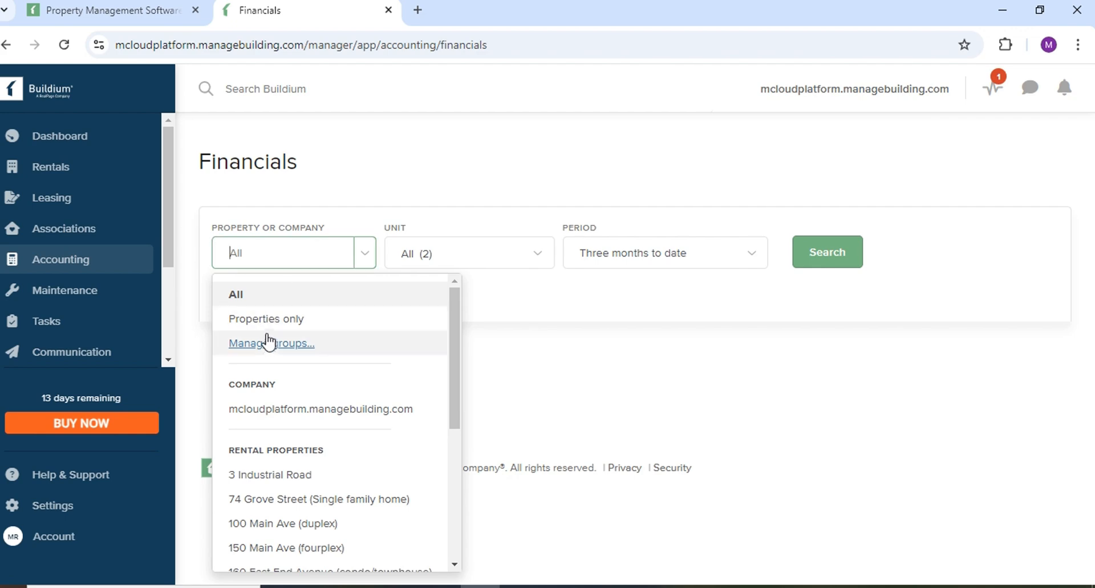
scroll(271, 345, "down", 2)
scroll(276, 351, "up", 1)
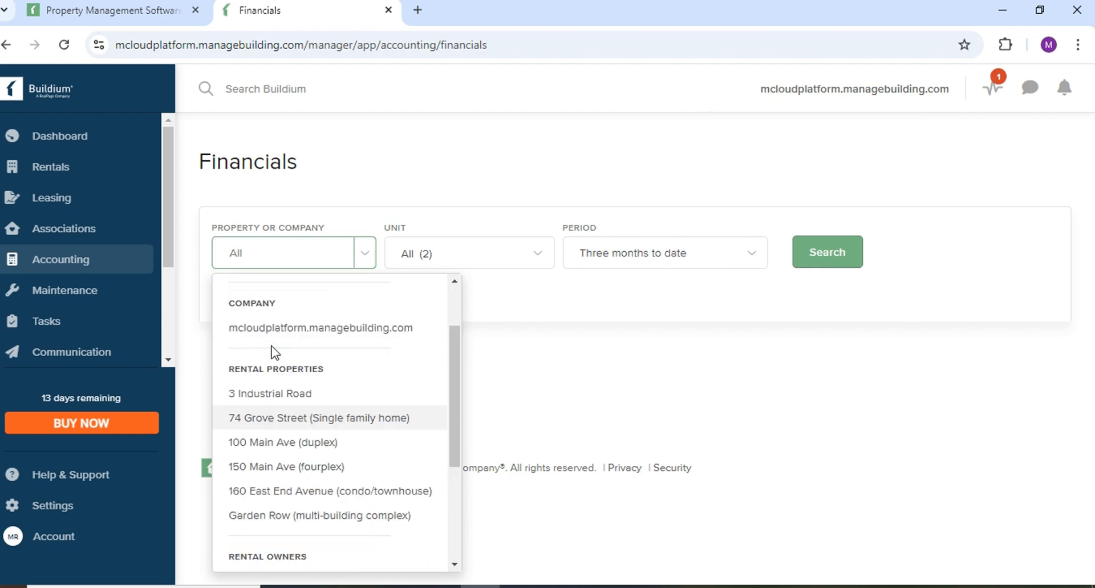
scroll(276, 352, "up", 1)
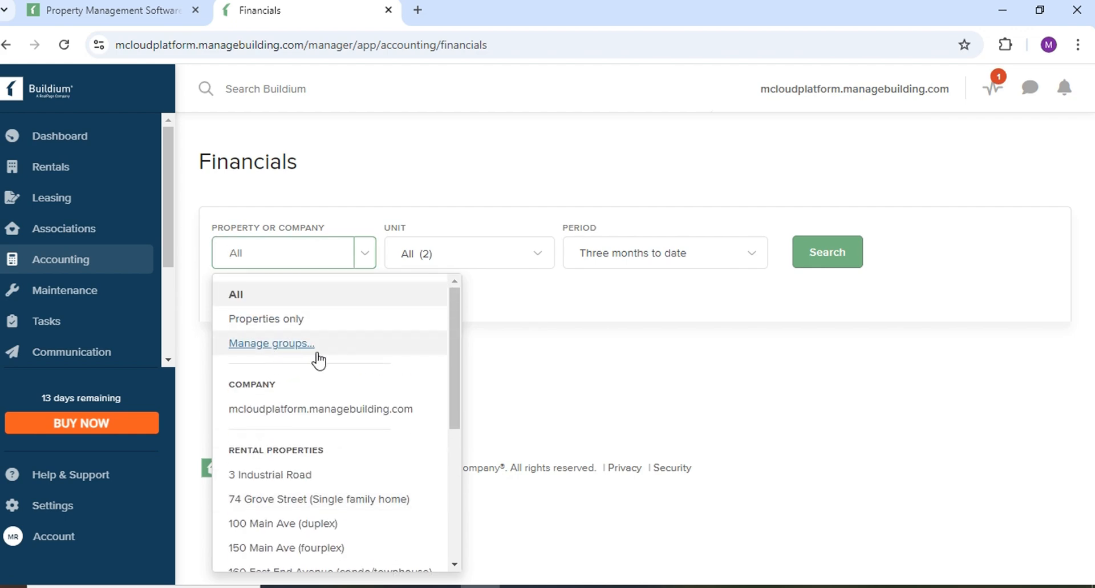
scroll(319, 359, "down", 1)
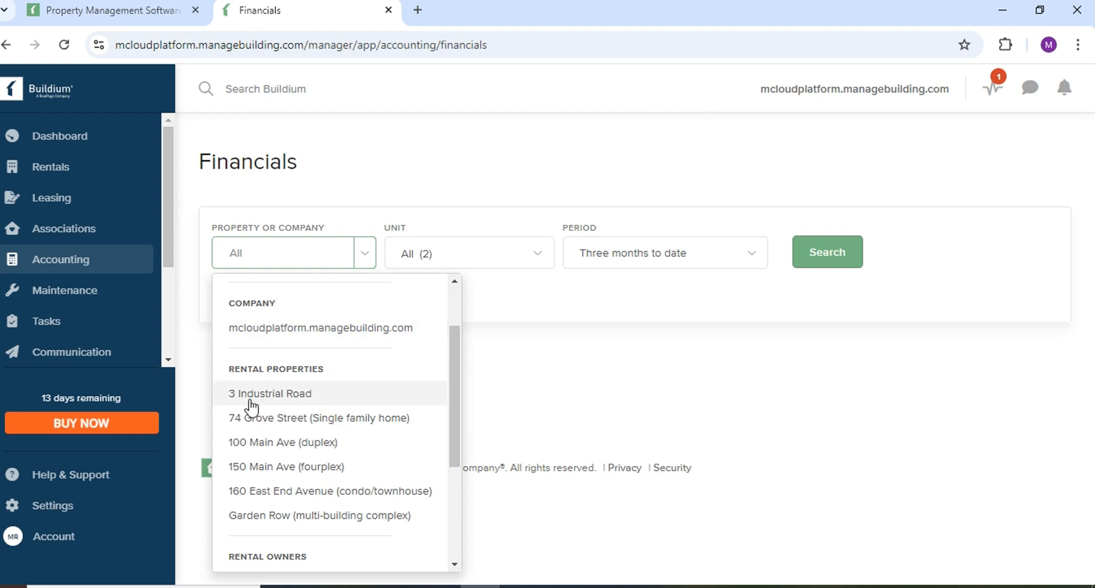
scroll(367, 437, "down", 3)
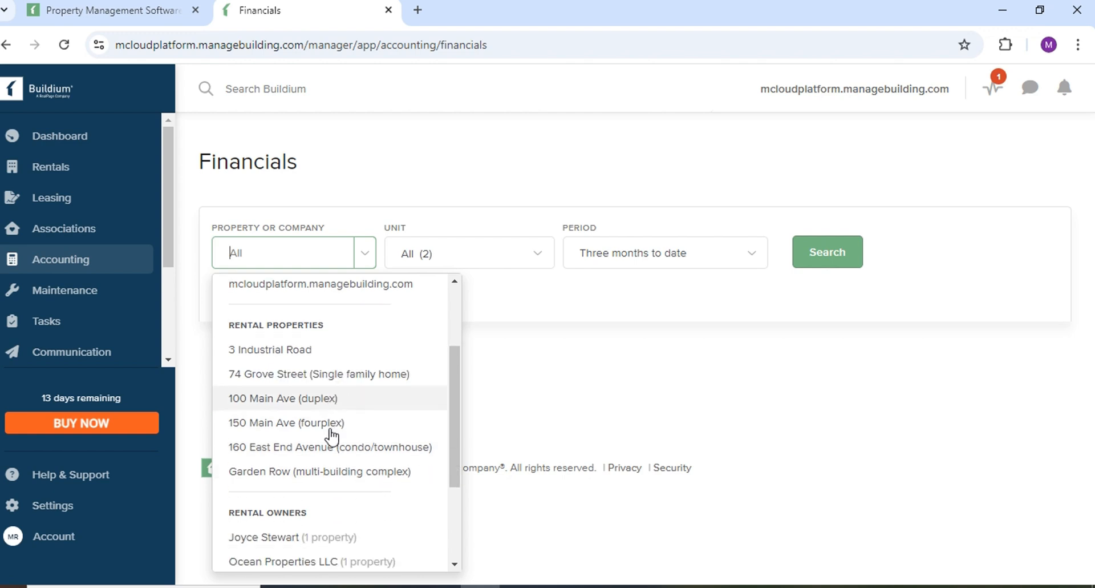
scroll(306, 399, "up", 3)
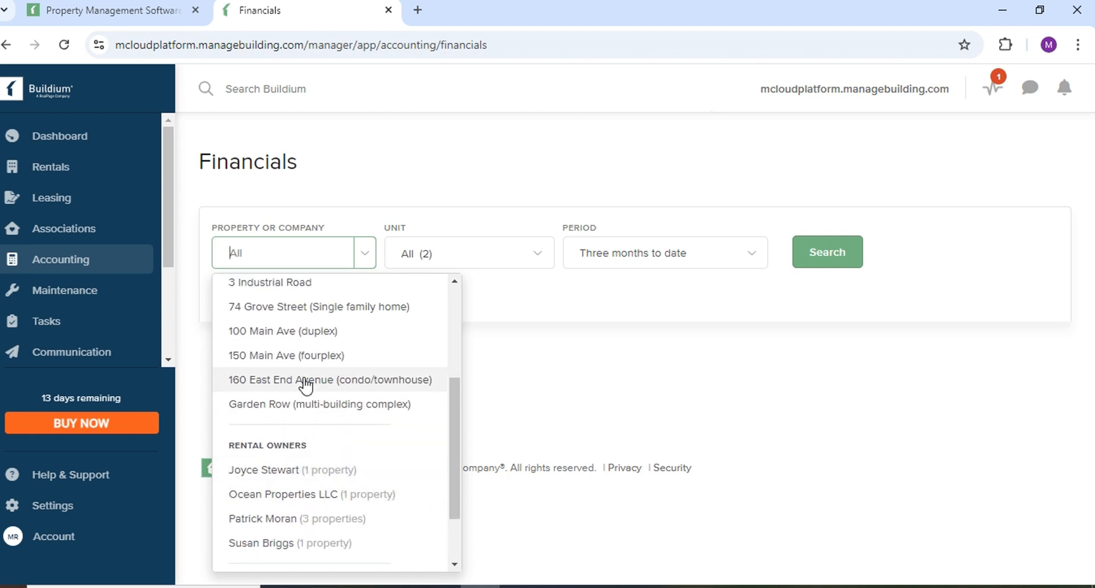
scroll(310, 427, "up", 1)
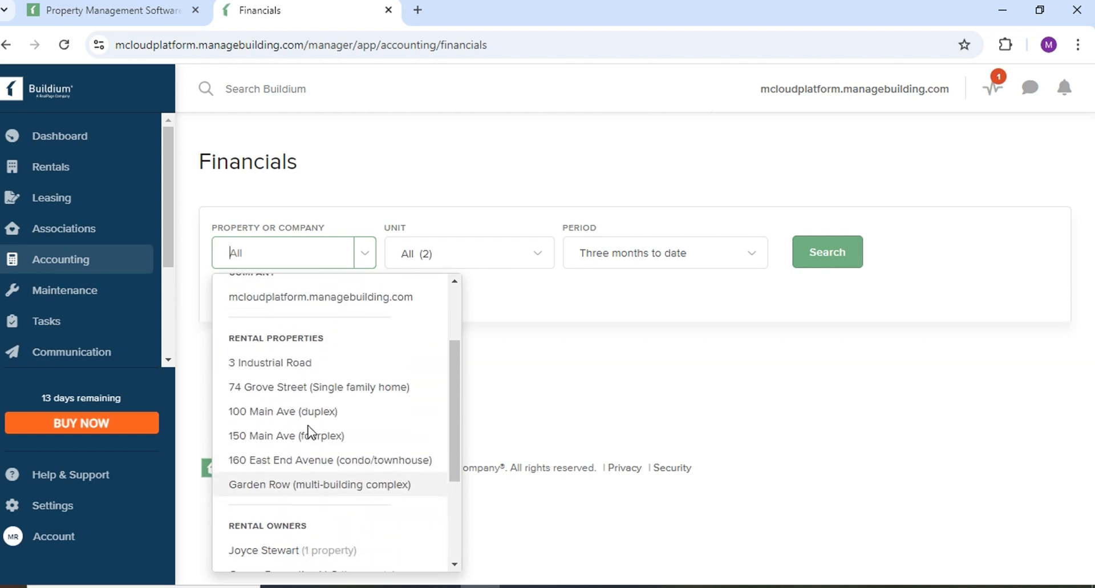
scroll(310, 426, "down", 1)
scroll(306, 420, "down", 3)
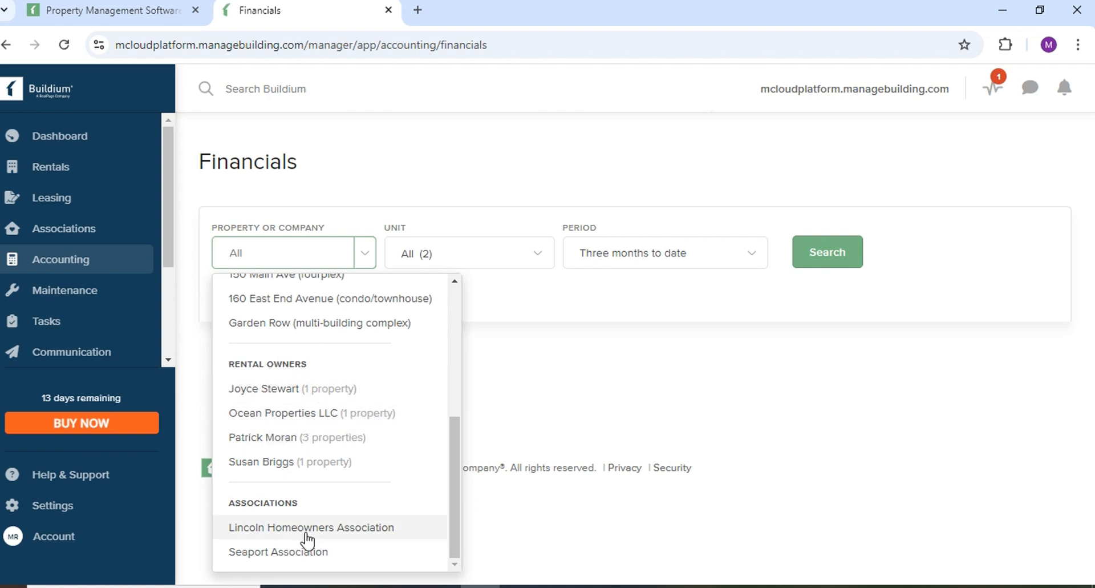
scroll(308, 477, "up", 10)
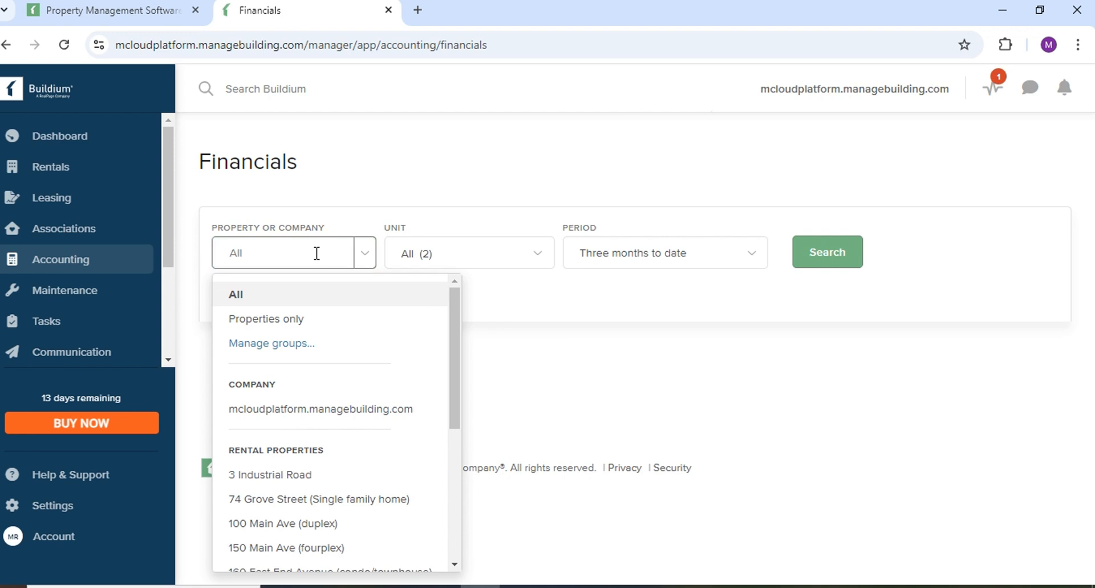
left_click(283, 344)
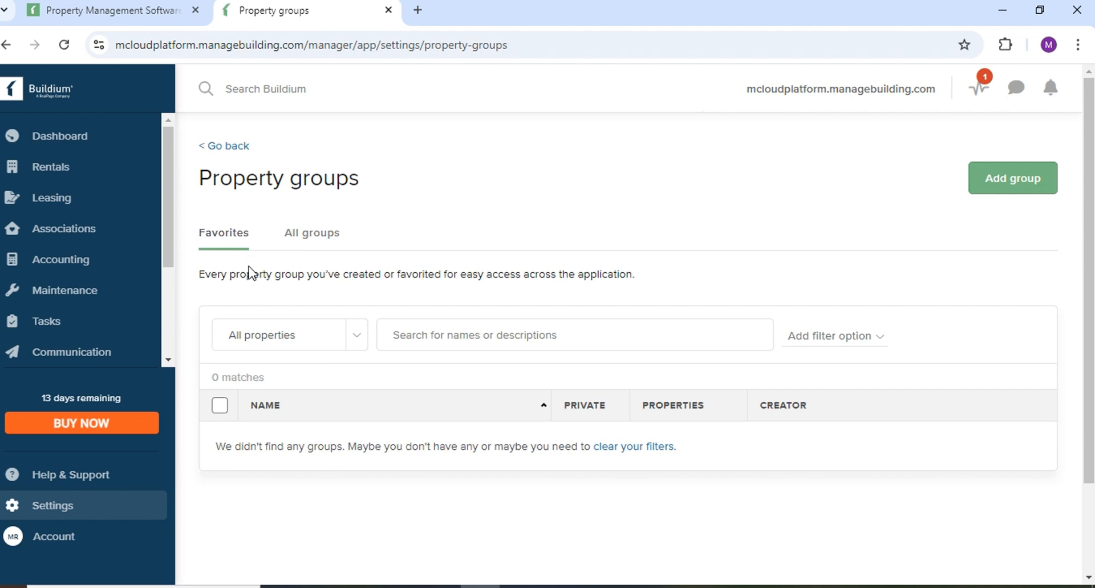
left_click(360, 337)
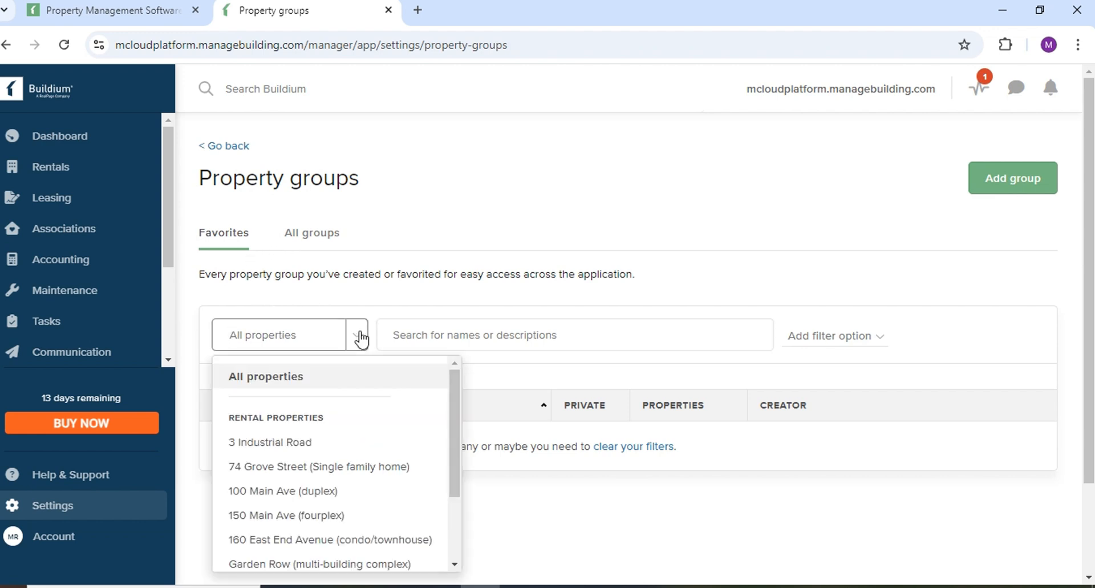
scroll(282, 429, "down", 3)
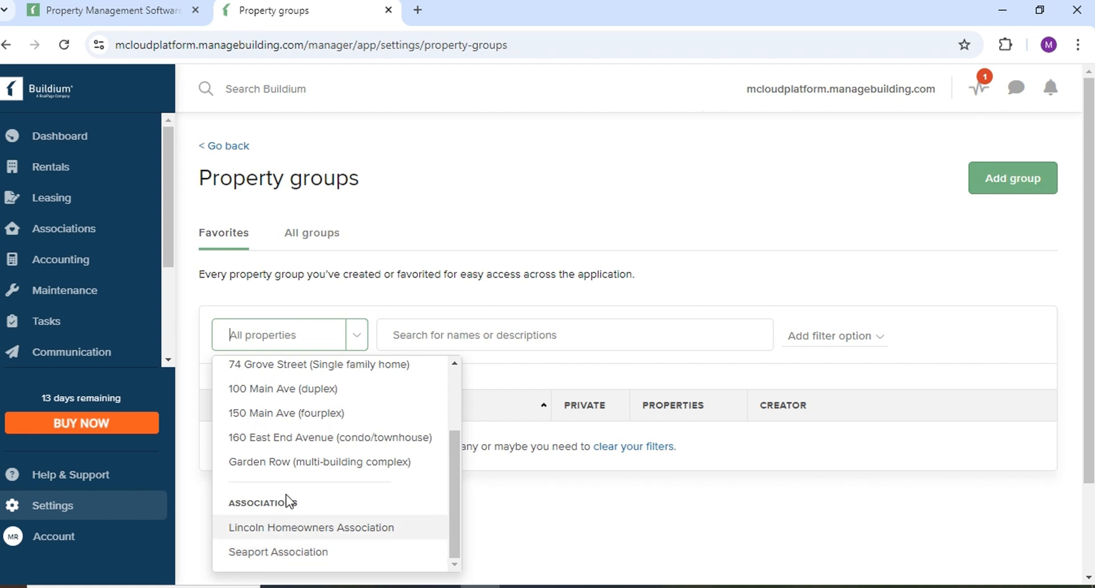
scroll(285, 459, "up", 3)
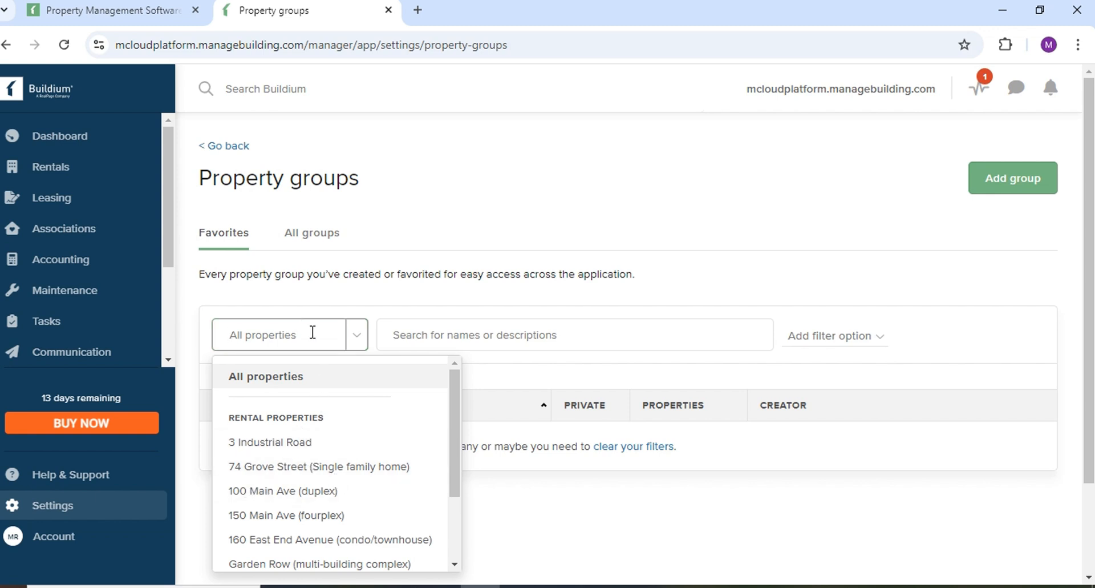
left_click(494, 334)
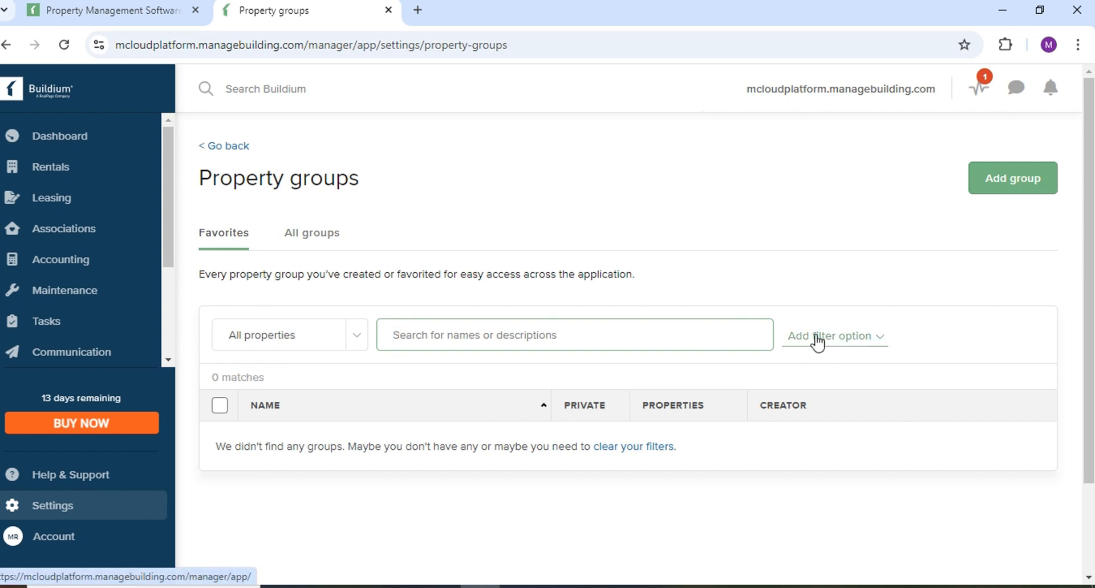
Add a Creator filter to the property groups list, leaving no creator selected.
left_click(880, 341)
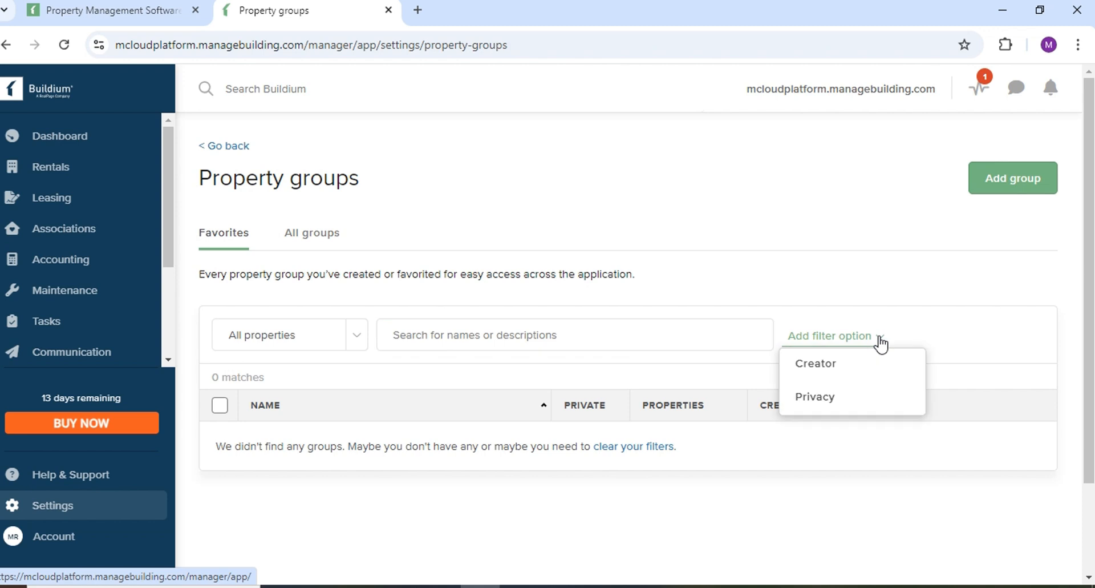
left_click(810, 367)
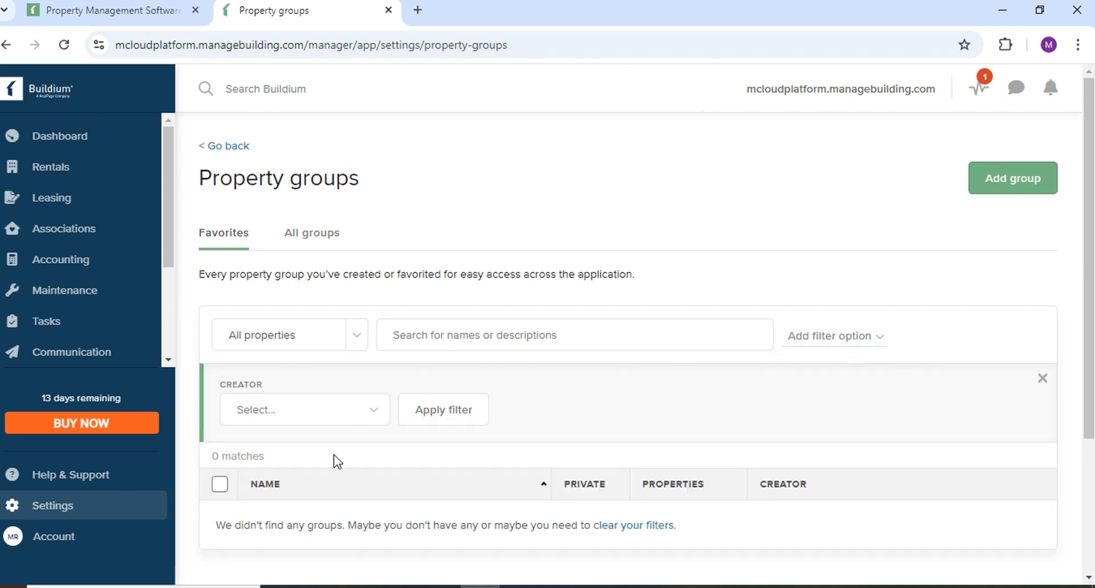
left_click(370, 417)
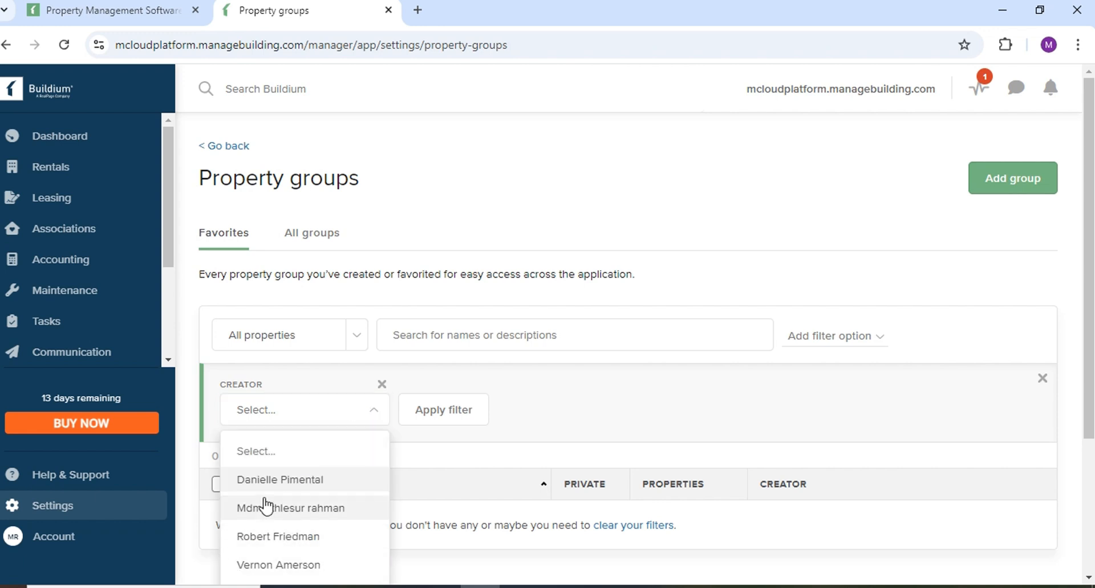
scroll(259, 505, "down", 2)
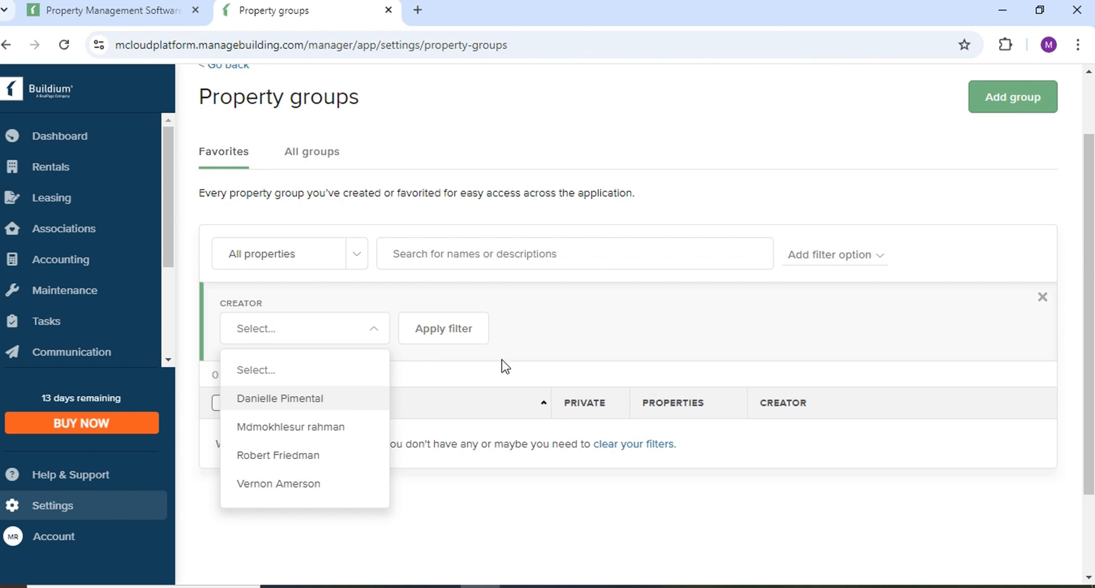
left_click(630, 335)
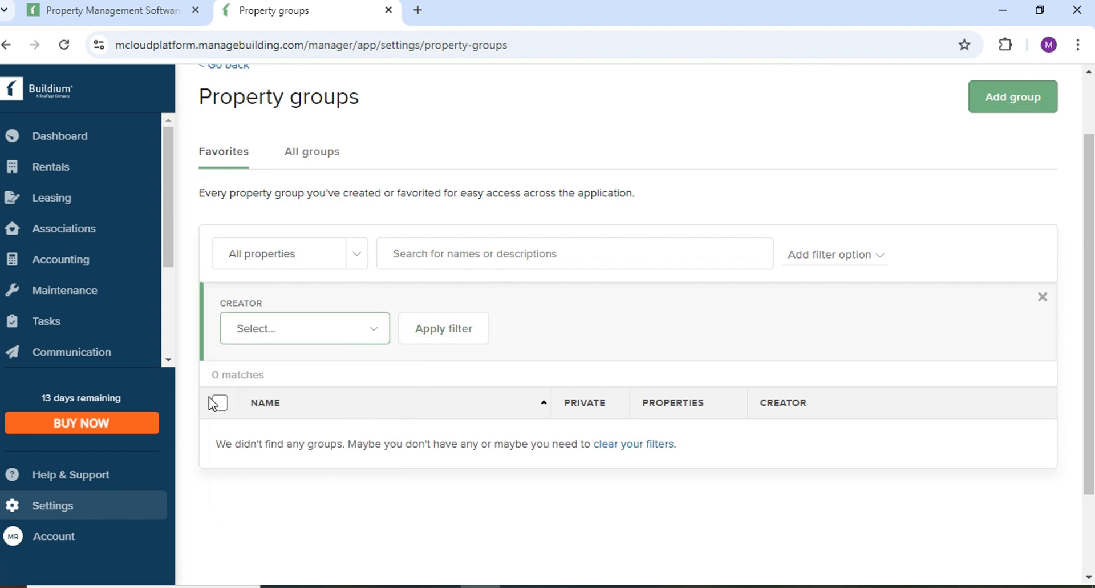
Sort the groups table by name descending and ascending, then by properties.
left_click_drag(210, 375, 276, 371)
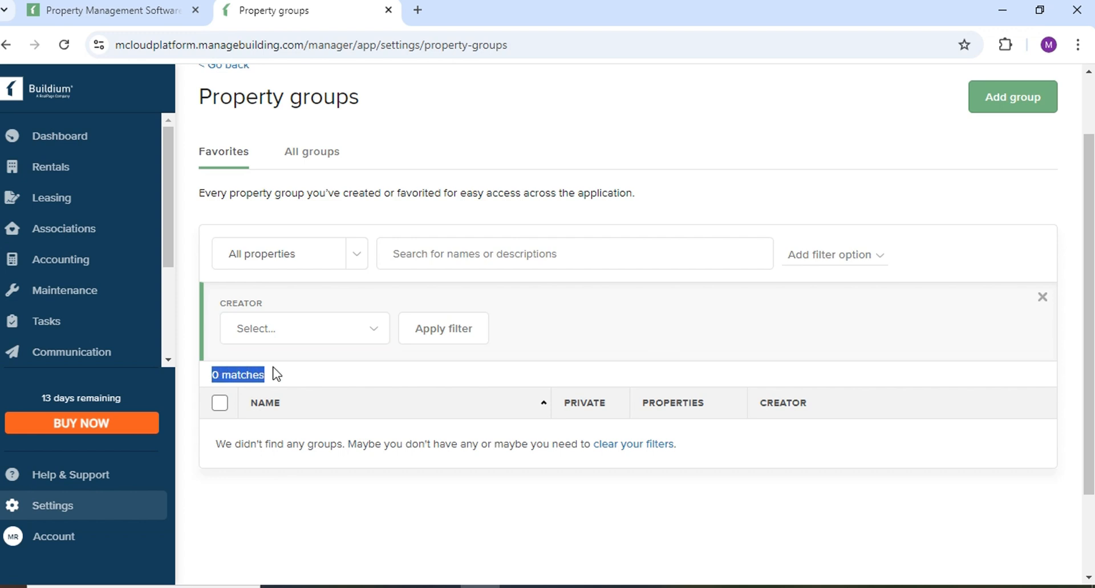
left_click(220, 404)
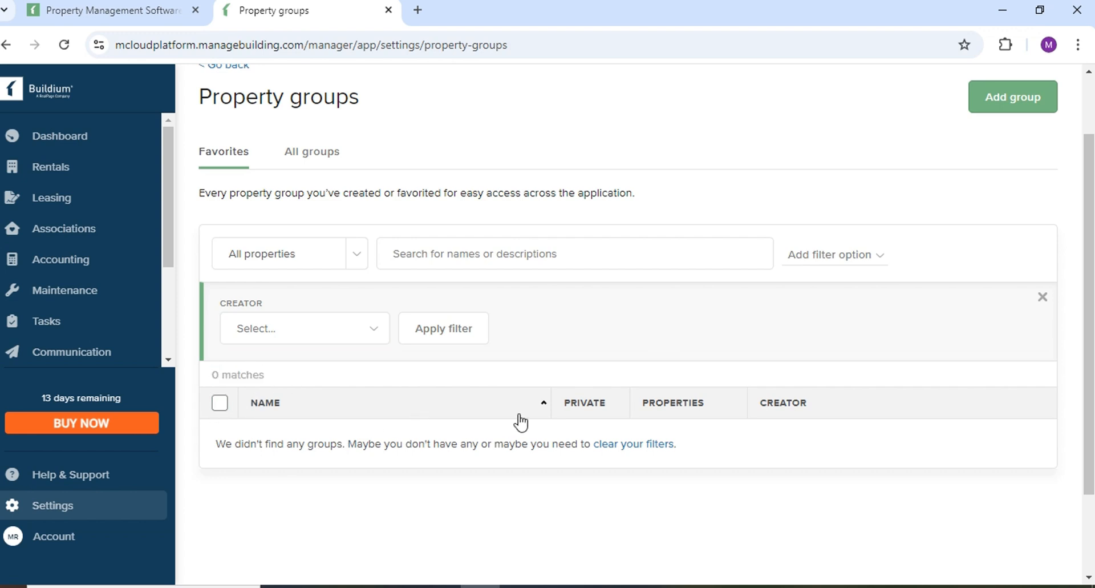
left_click(258, 413)
left_click(345, 406)
left_click(744, 404)
Review every group on the All groups tab, then go back to the Financials page.
scroll(370, 231, "up", 2)
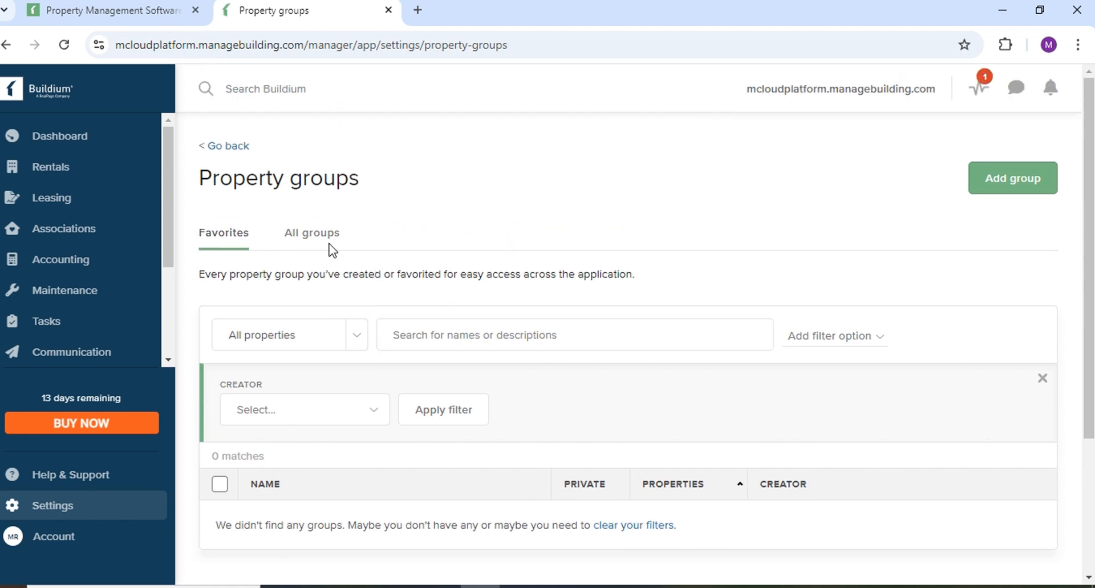
left_click(322, 240)
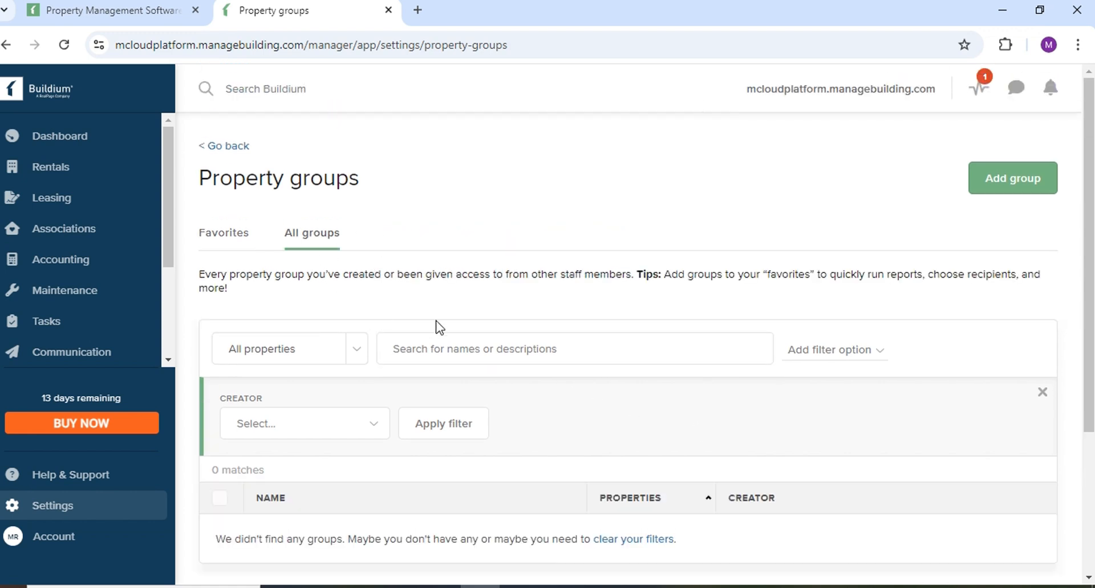
scroll(445, 314, "down", 2)
scroll(446, 310, "down", 3)
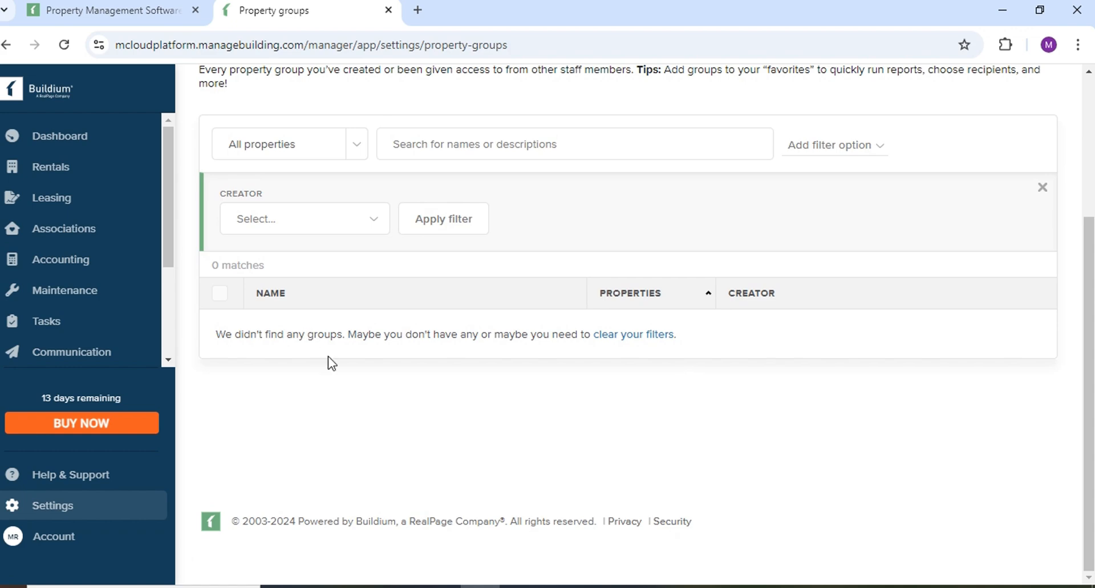
scroll(350, 411, "up", 5)
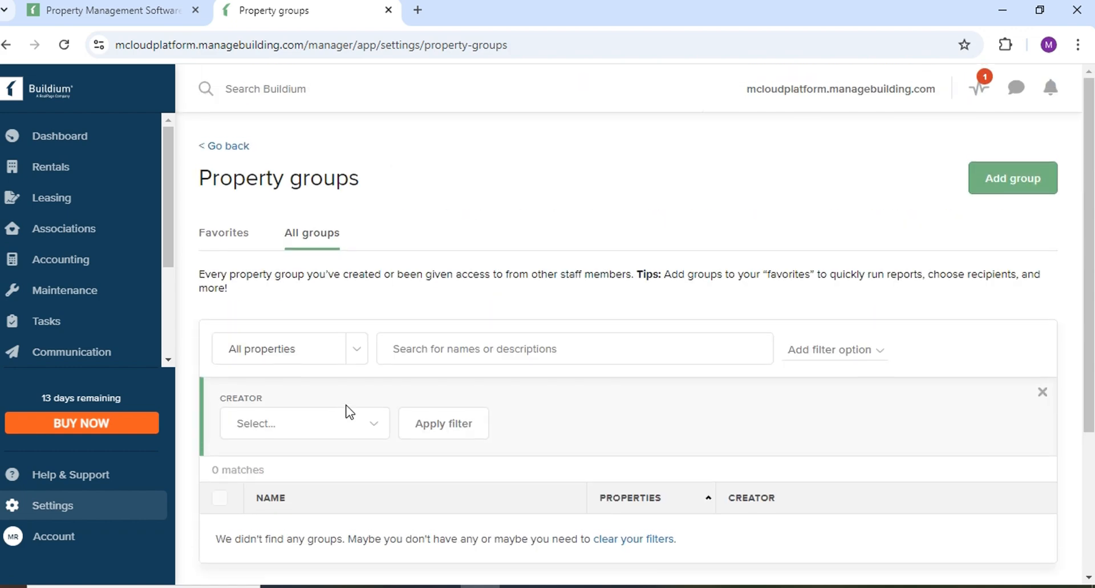
left_click(202, 148)
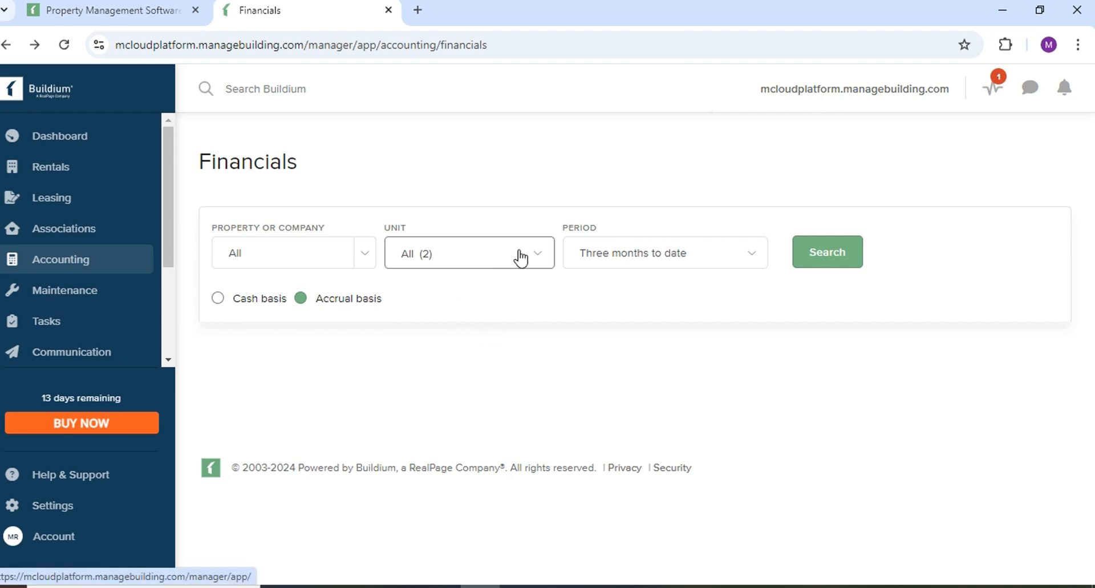
Check the covered units and keep the Three months to date reporting period.
left_click(549, 256)
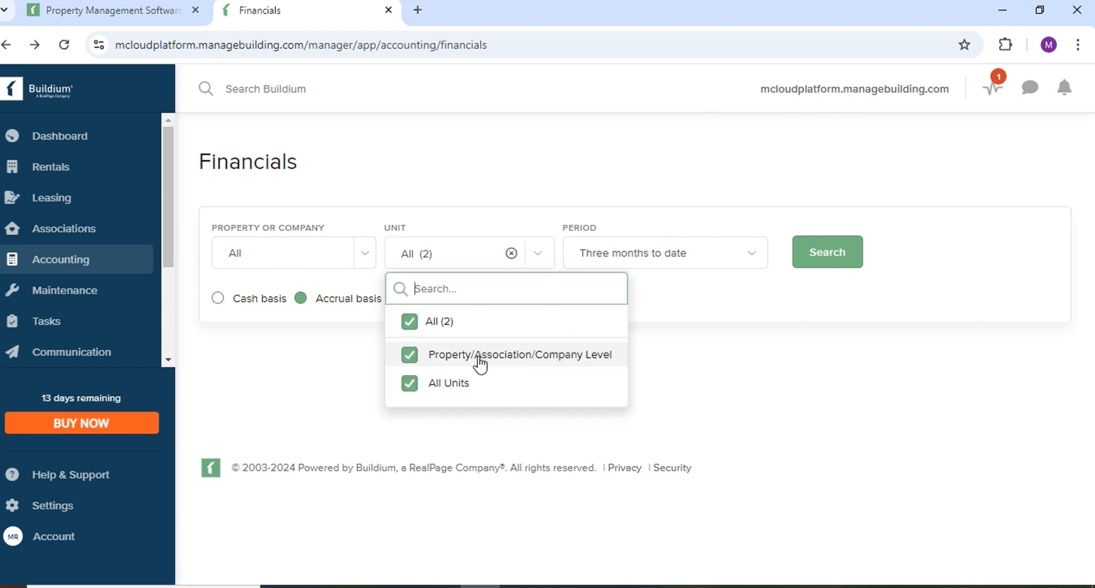
left_click(757, 253)
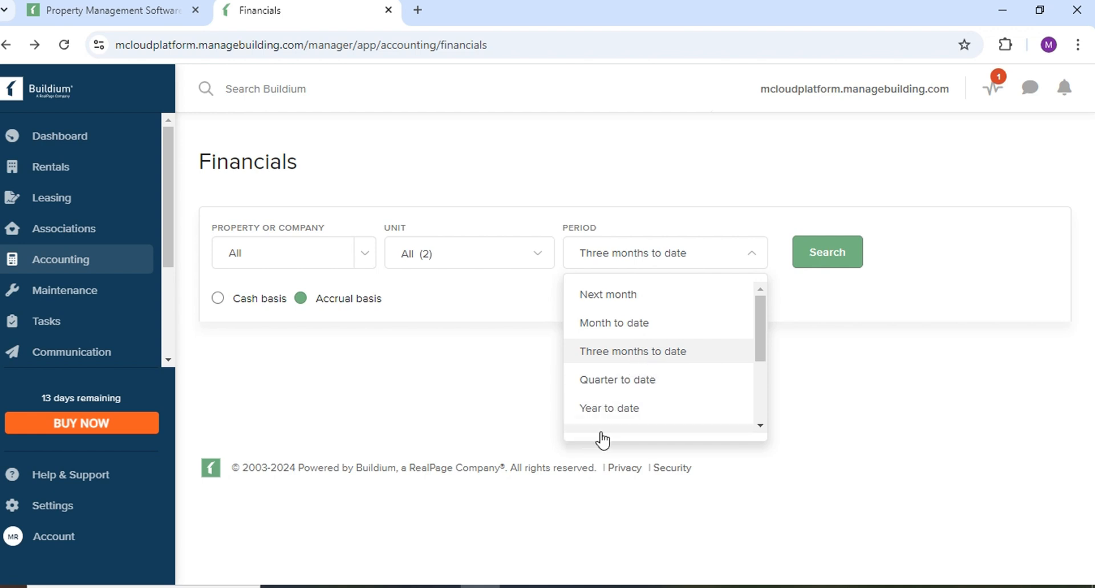
left_click(653, 159)
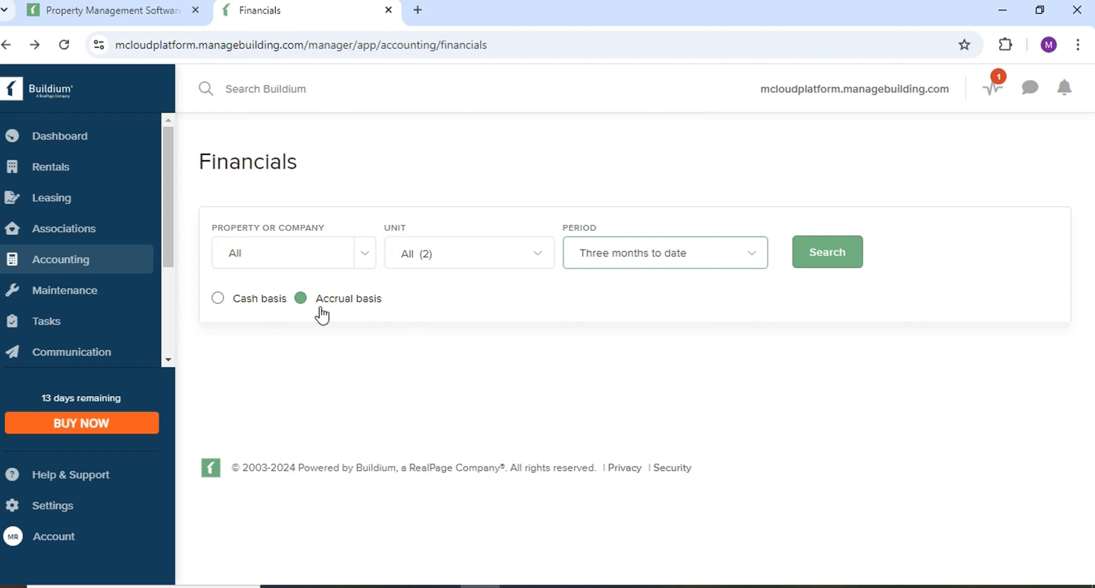
Switch the financials to Cash basis, then back to Accrual basis.
left_click(298, 297)
left_click(218, 298)
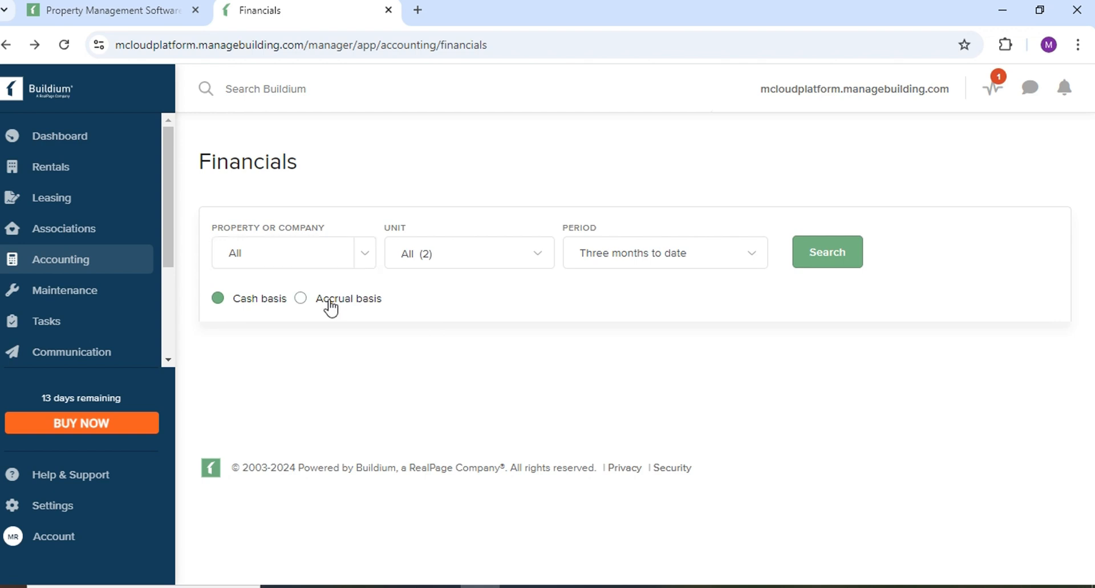
left_click(300, 299)
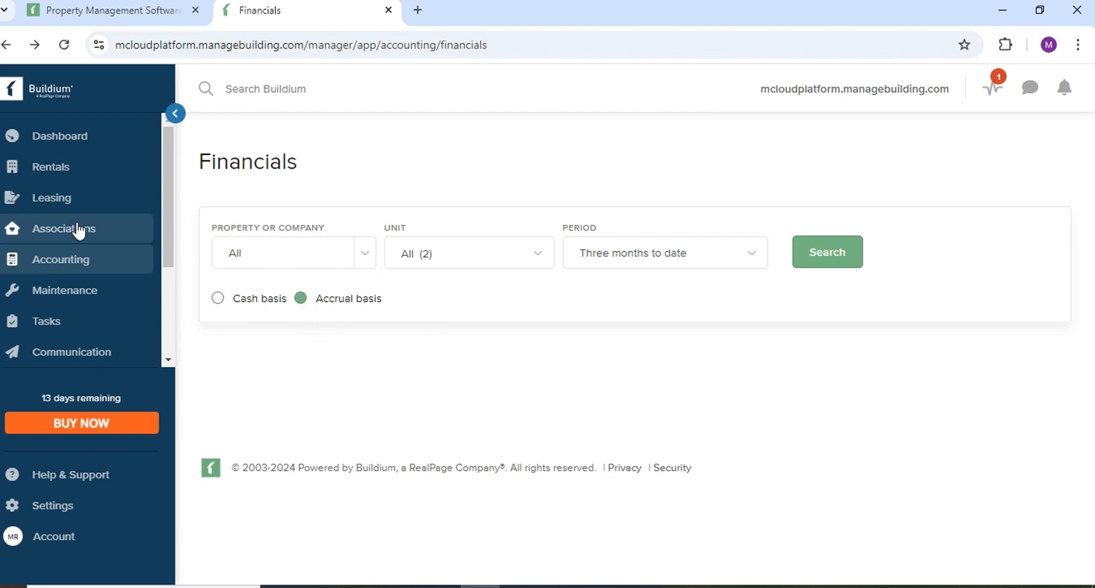
Go to Banking from the Accounting menu in the sidebar.
mouse_move(84, 275)
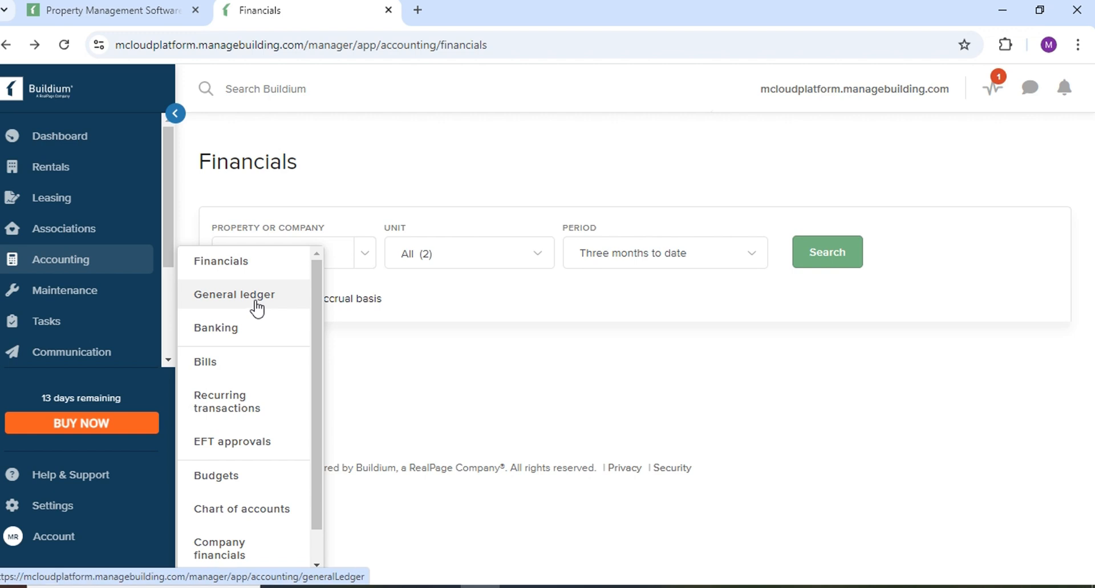
left_click(239, 337)
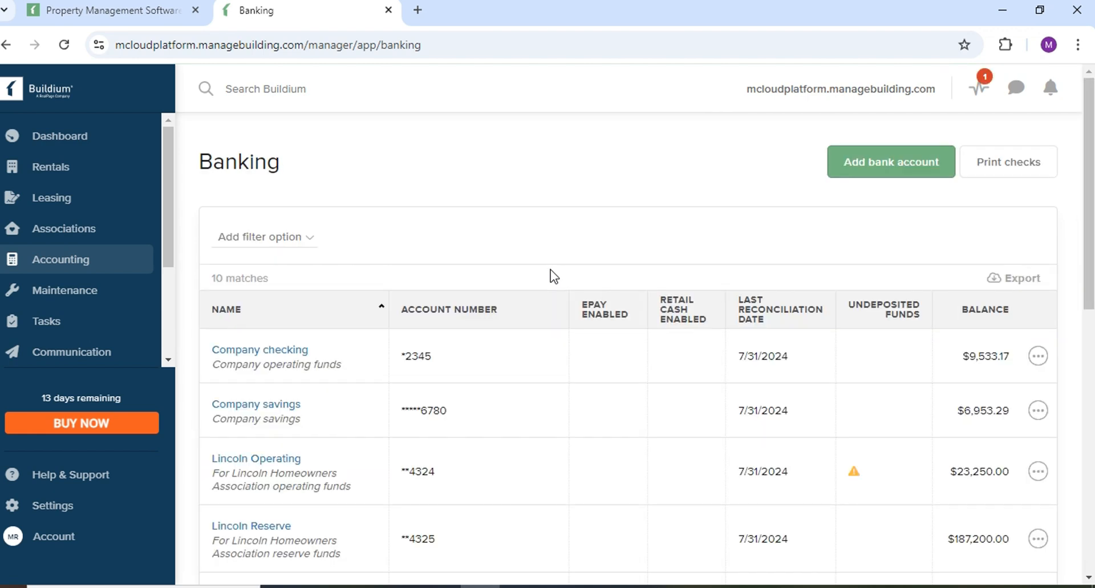
Start a new bank account and look over the top of the form, including Account Notes.
left_click(925, 178)
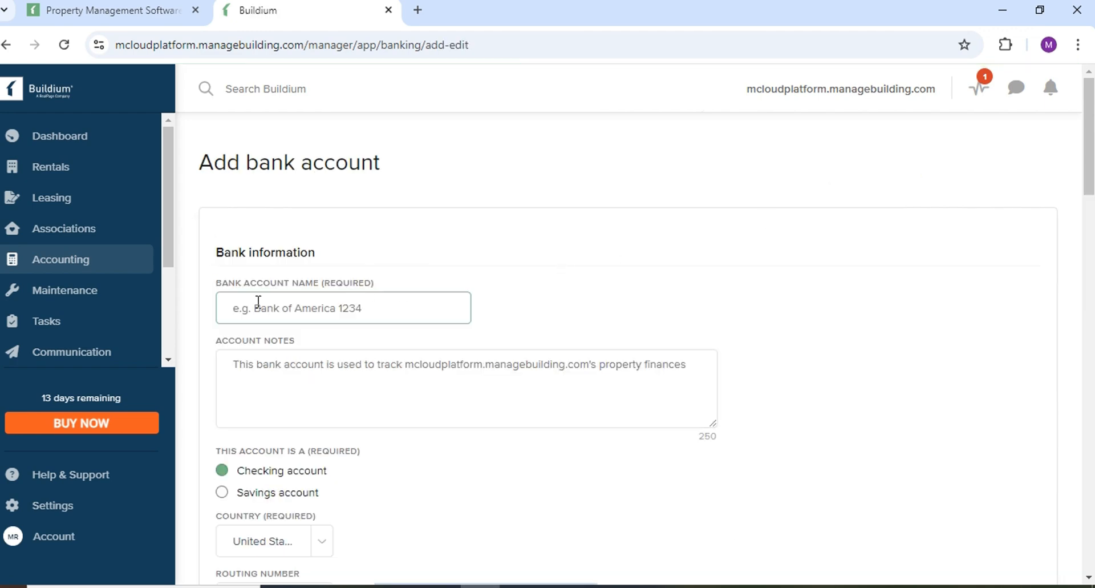
scroll(273, 162, "down", 1)
scroll(273, 162, "down", 2)
scroll(331, 293, "up", 1)
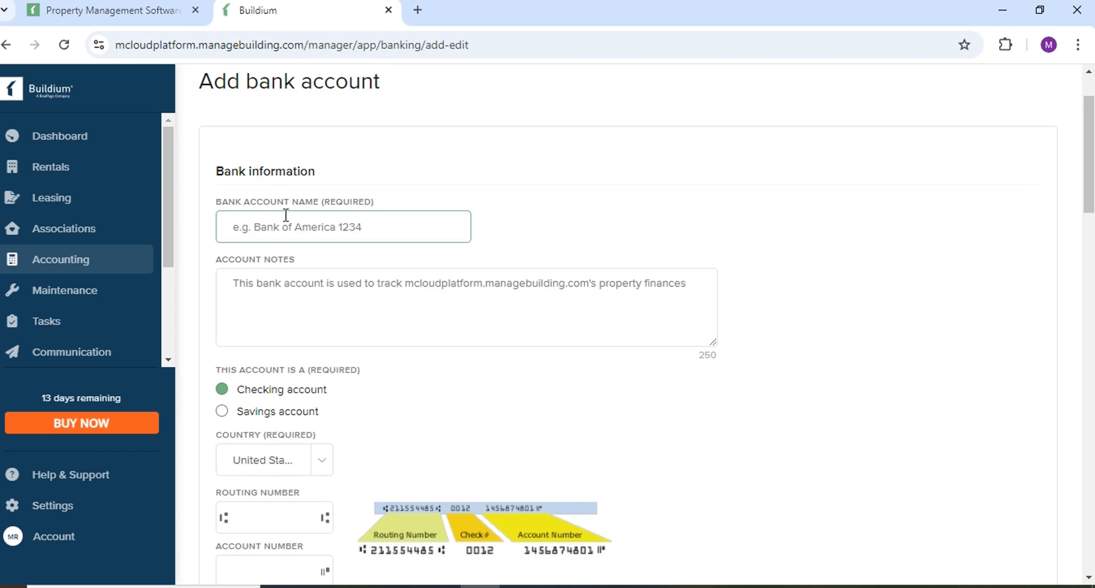
scroll(290, 211, "up", 2)
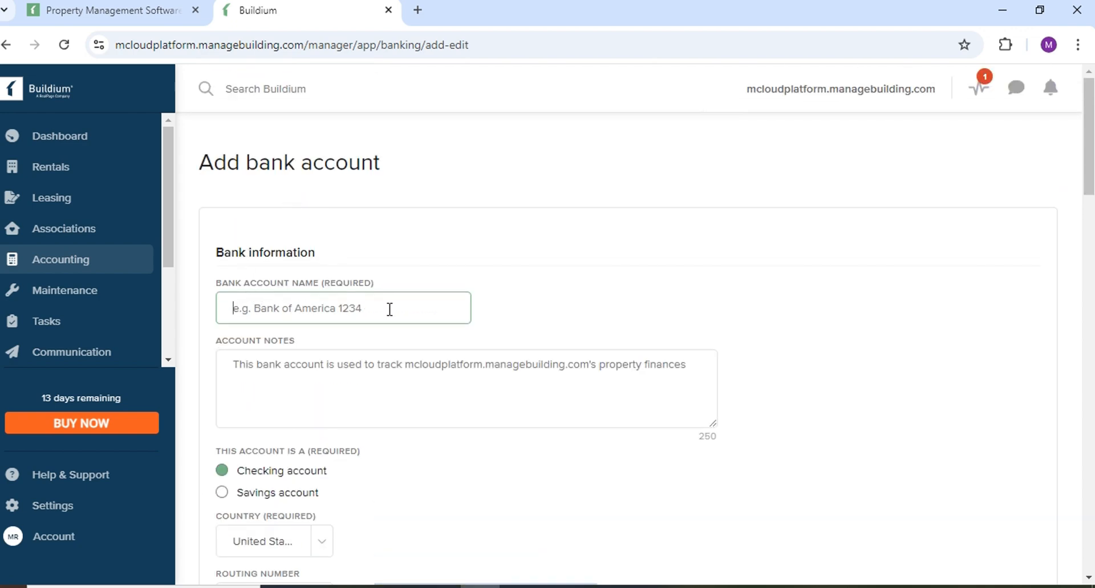
scroll(390, 308, "down", 2)
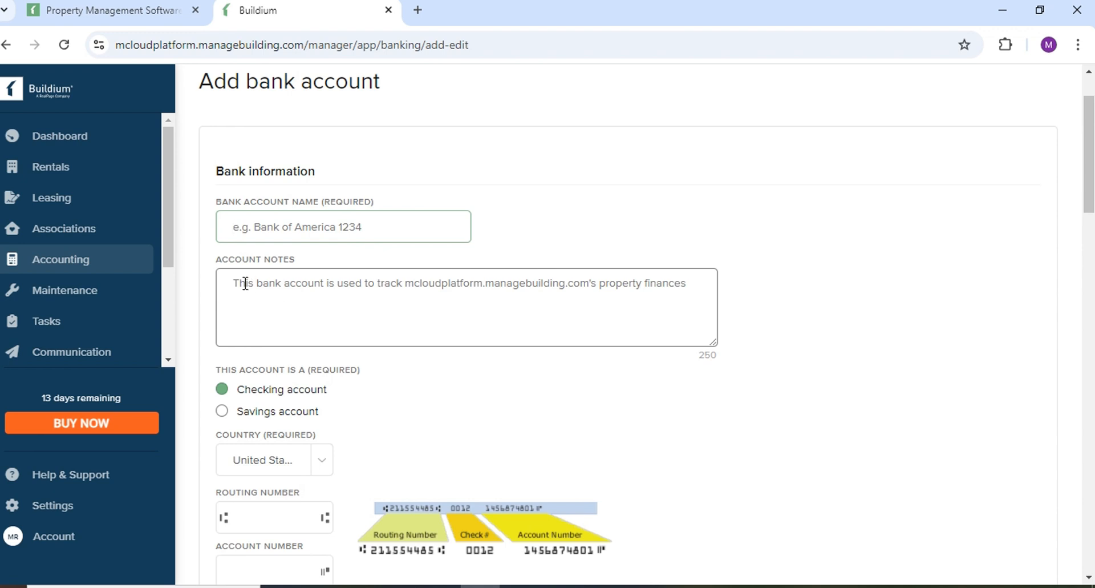
left_click(226, 280)
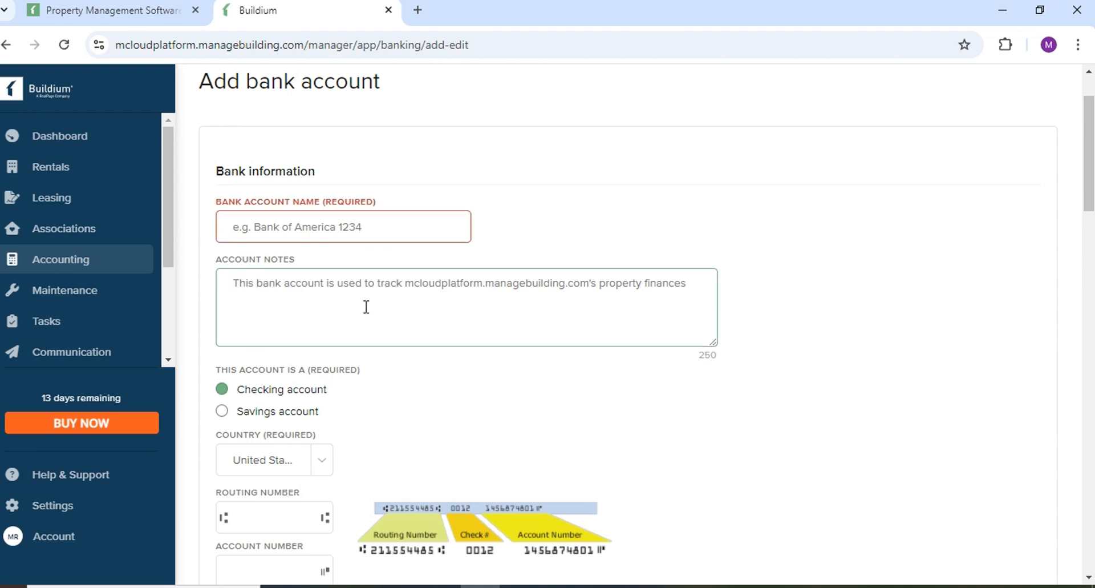
scroll(366, 307, "down", 2)
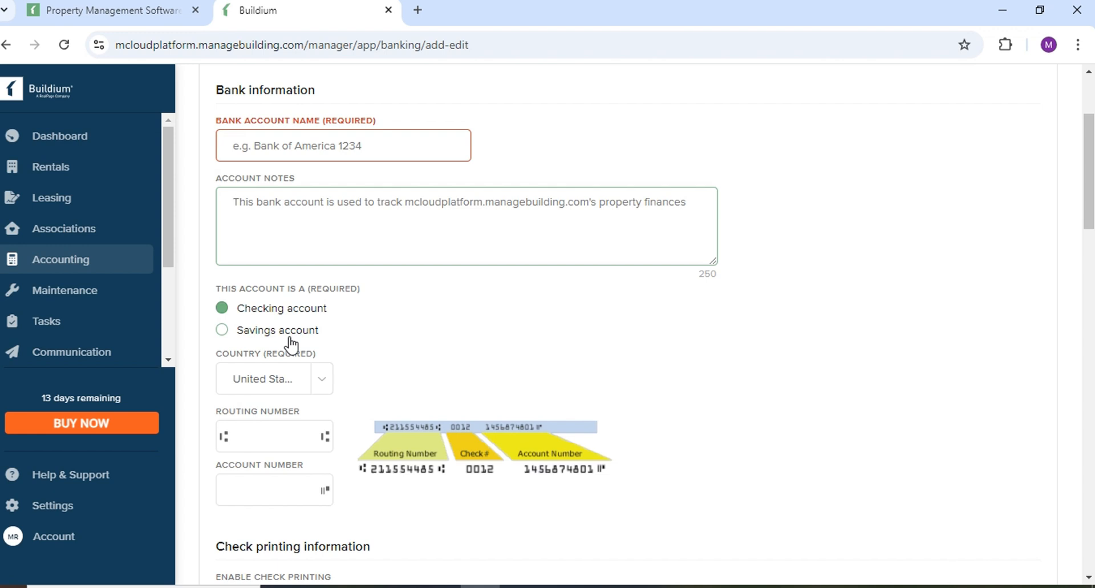
Keep the account type as Checking after trying Savings, and the country as United States.
left_click(225, 331)
left_click(222, 308)
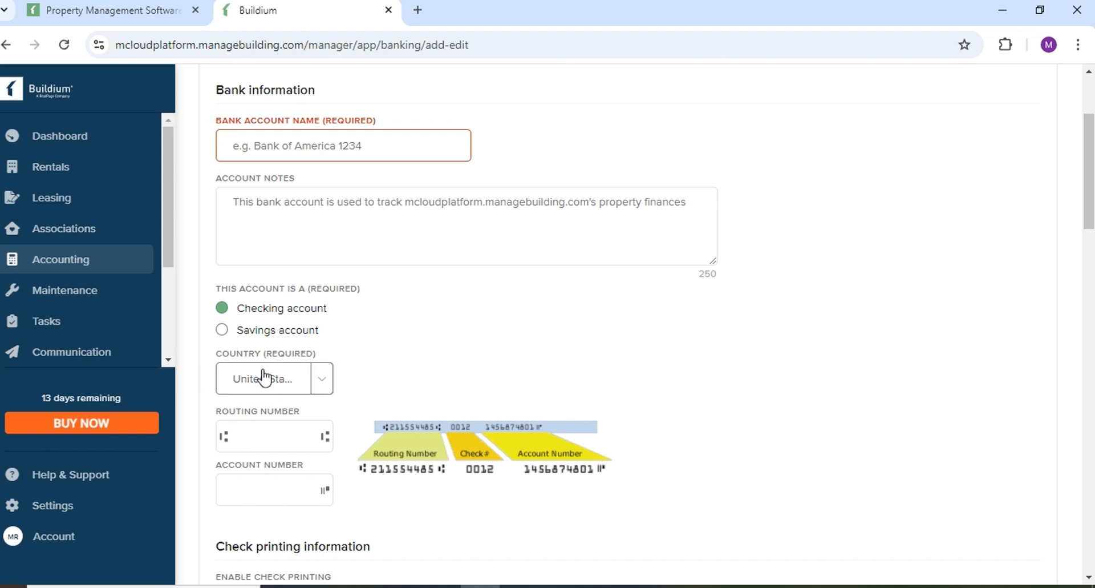
left_click(316, 380)
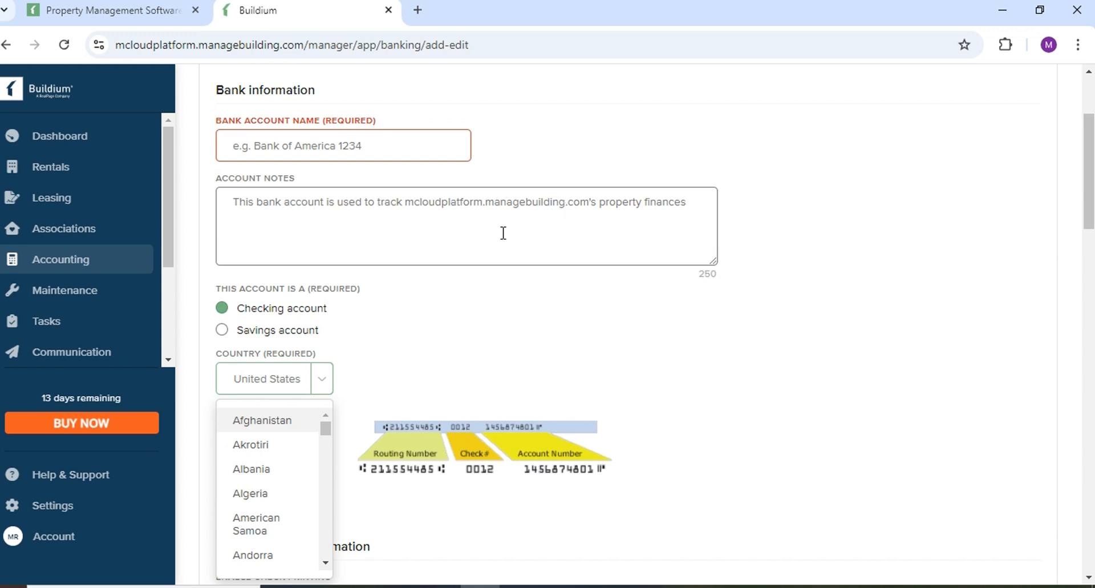
scroll(274, 435, "down", 1)
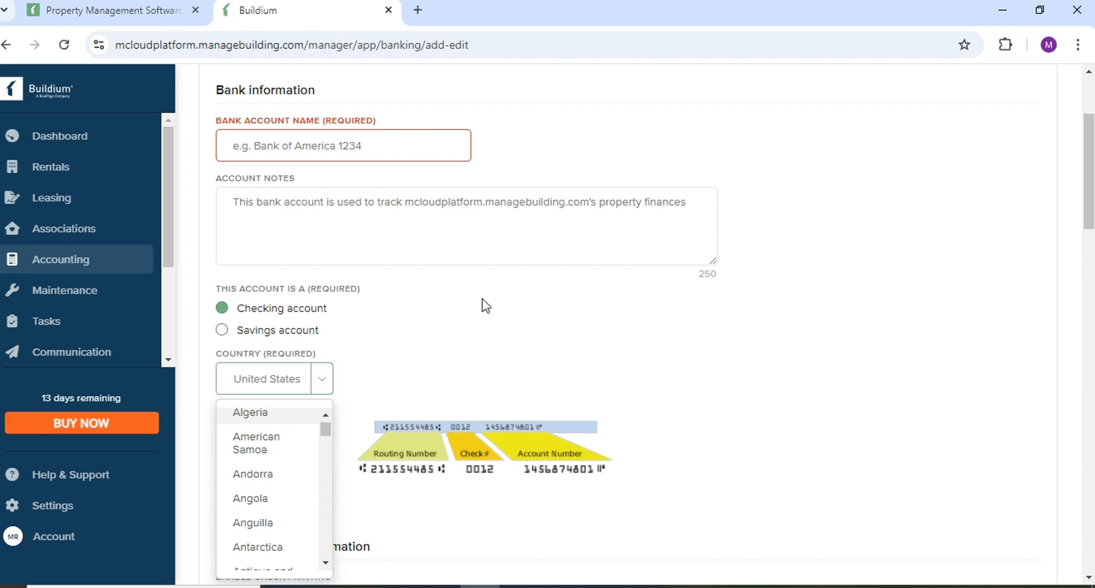
left_click(276, 379)
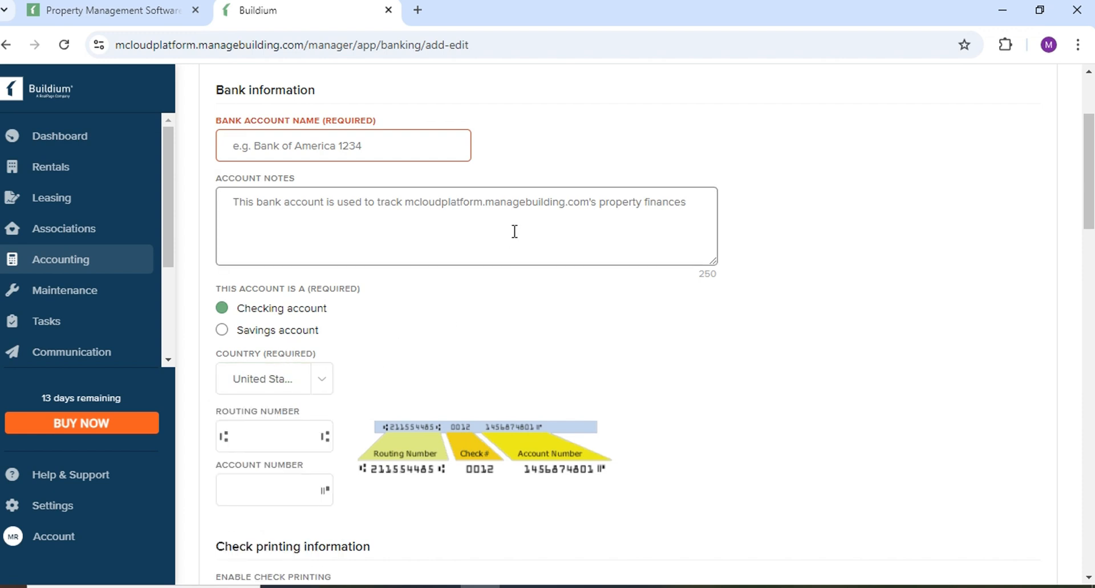
Look over the empty Routing Number and Account Number fields without entering values.
scroll(514, 231, "down", 1)
left_click(264, 352)
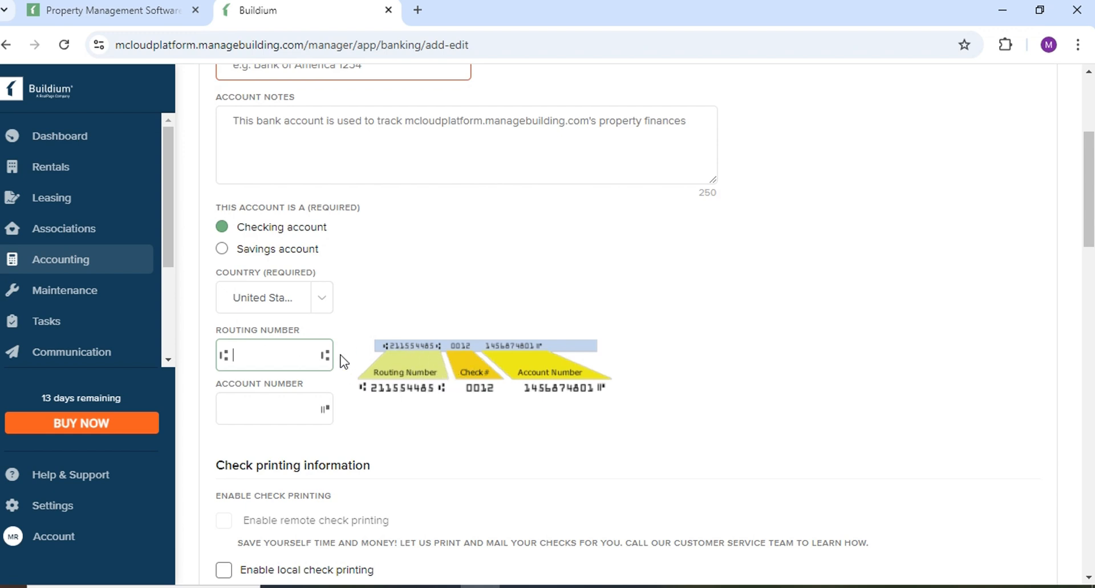
left_click(253, 405)
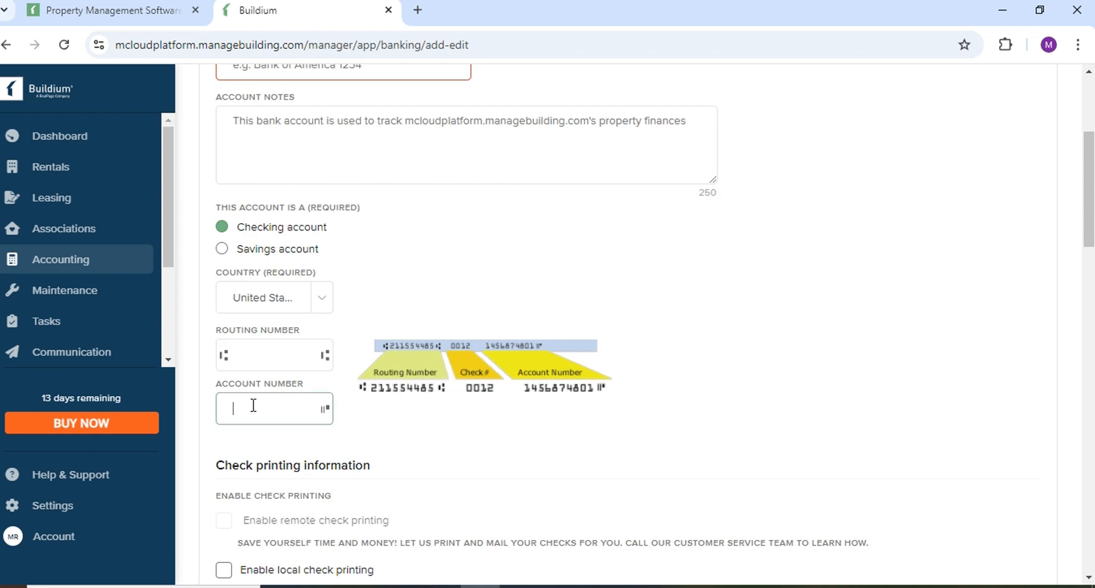
left_click(250, 349)
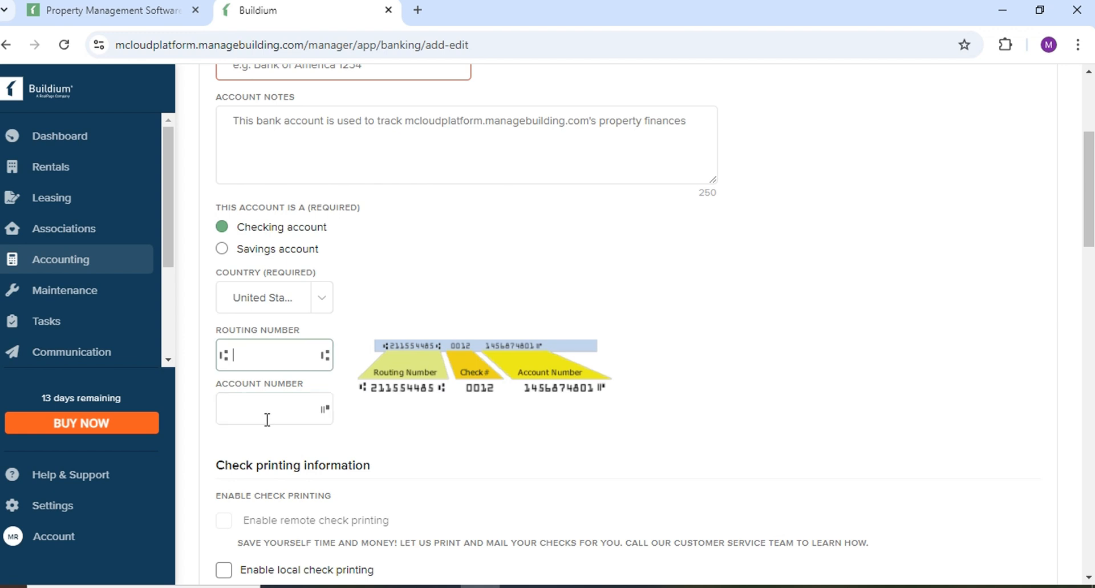
left_click(250, 403)
scroll(442, 383, "down", 1)
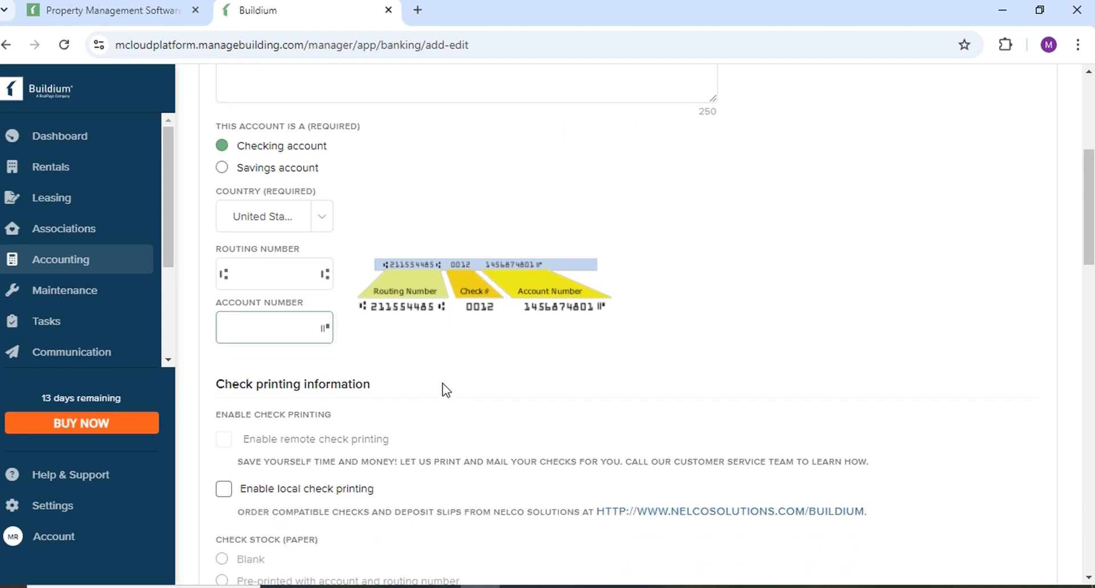
left_click(368, 239)
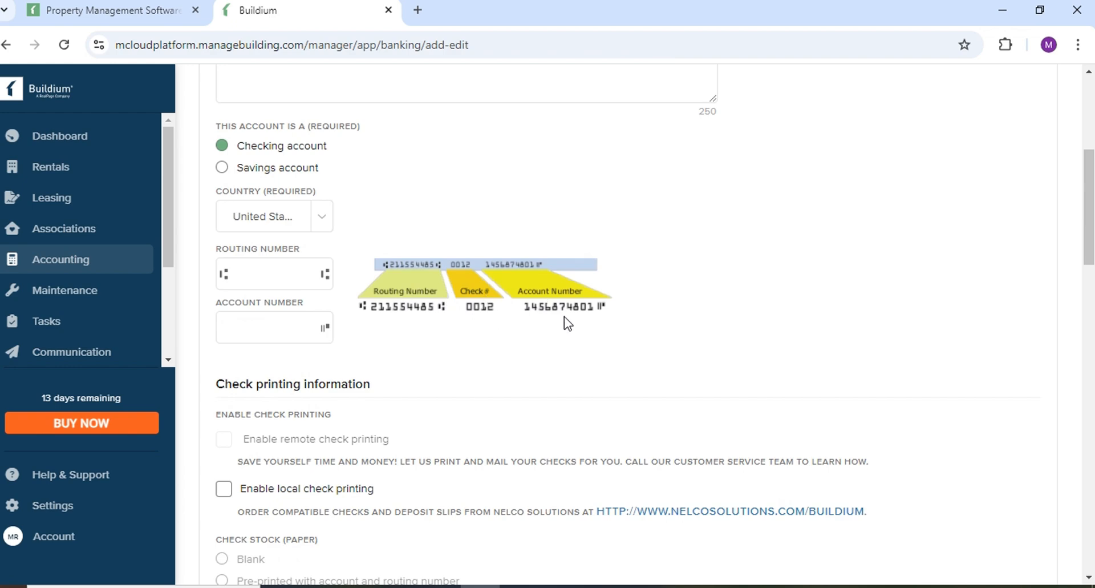
Scroll down through company information to the ePay limits at $0.00.
scroll(388, 331, "down", 1)
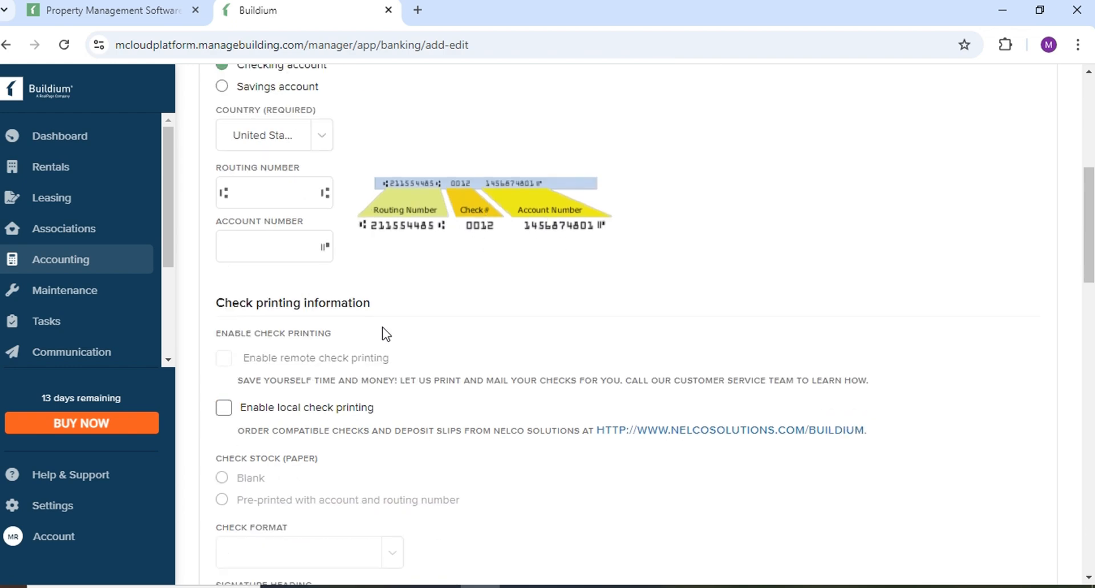
scroll(383, 333, "down", 1)
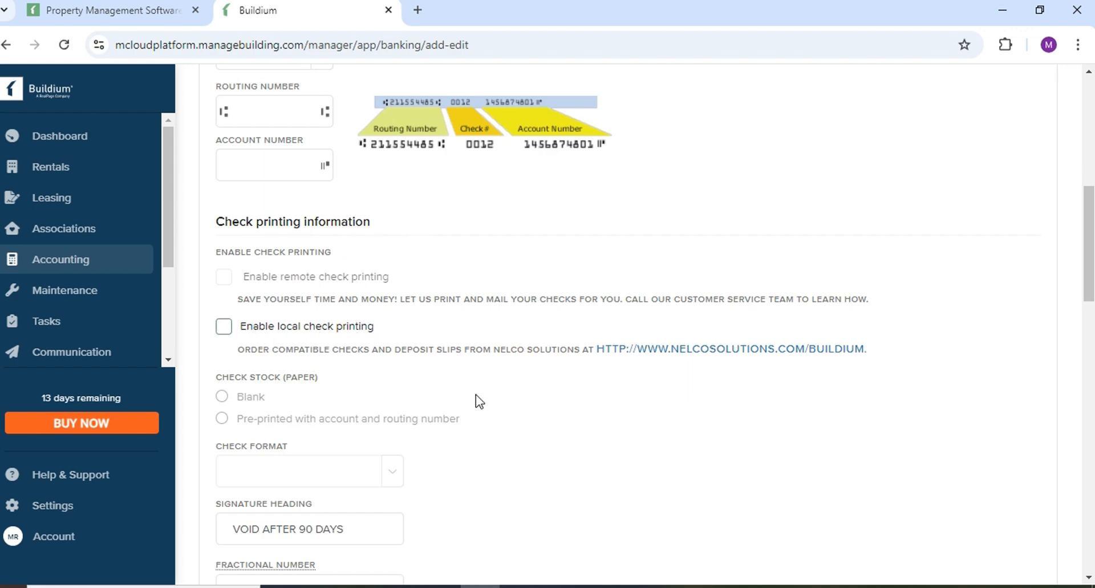
scroll(476, 395, "down", 2)
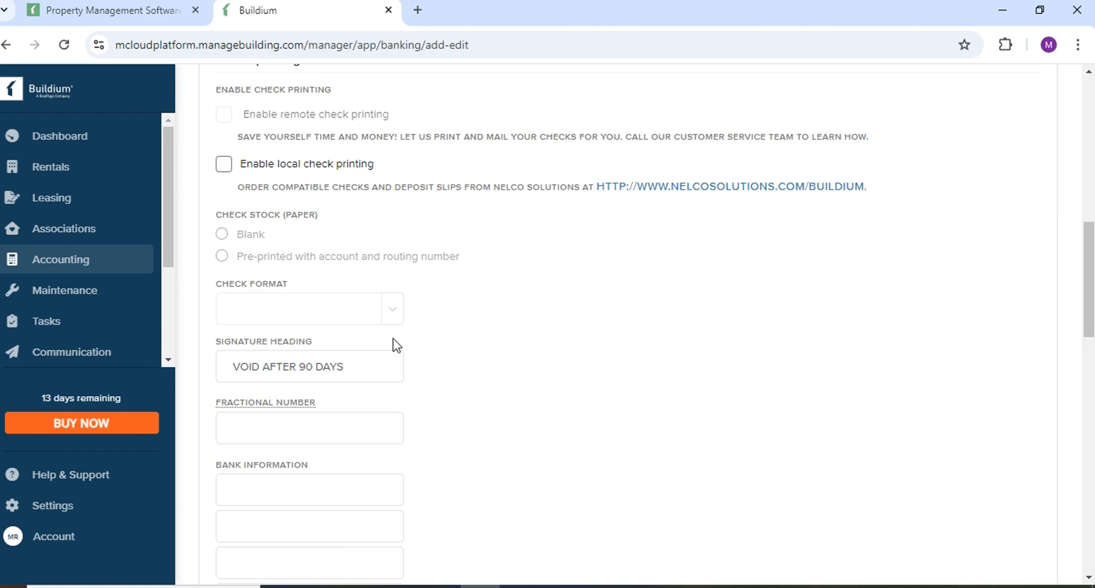
scroll(400, 373, "down", 7)
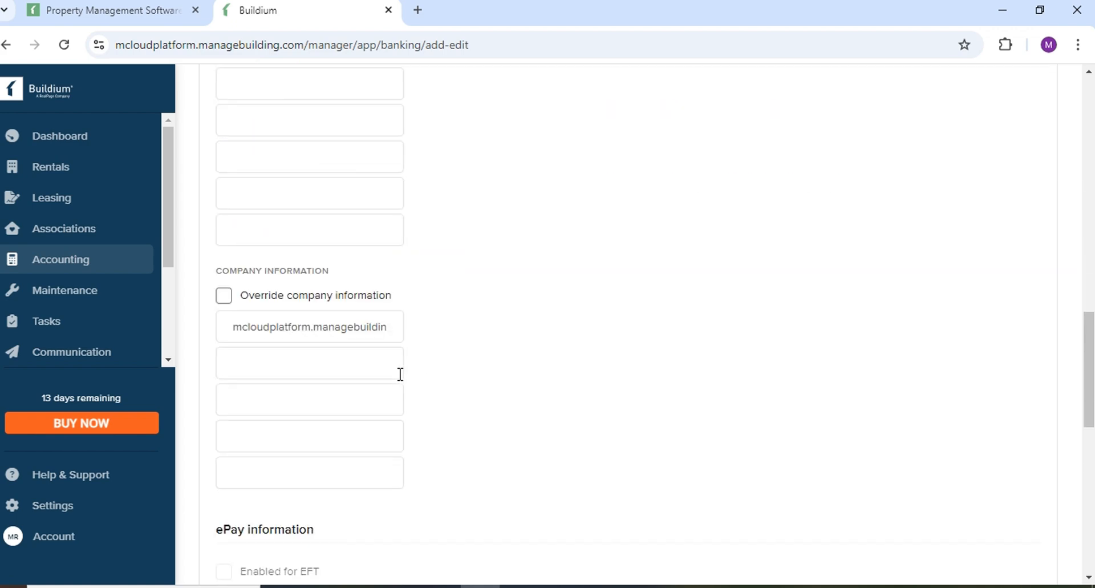
scroll(351, 271, "down", 6)
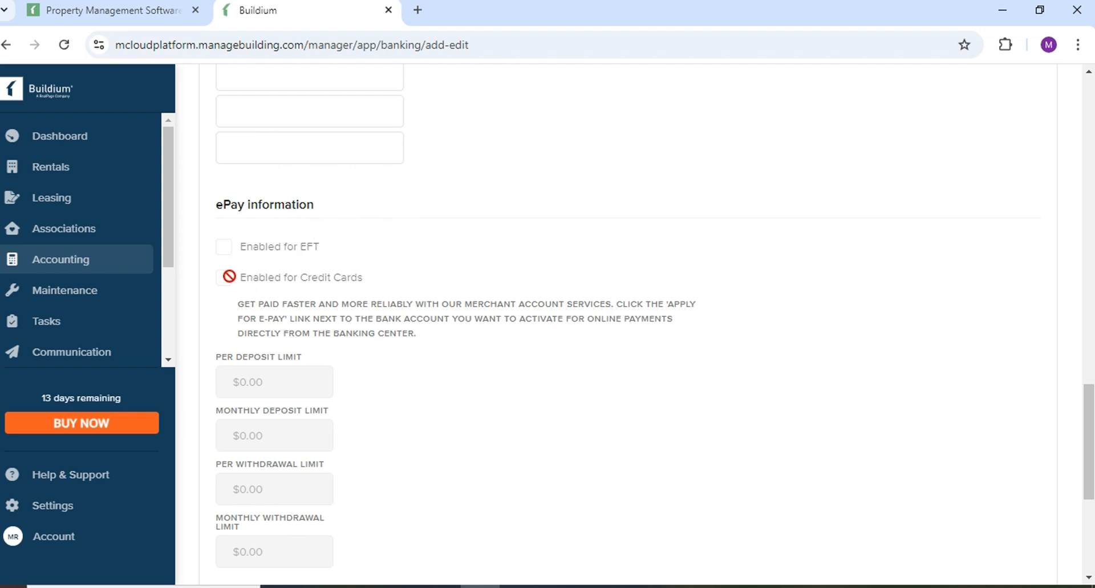
scroll(367, 271, "down", 2)
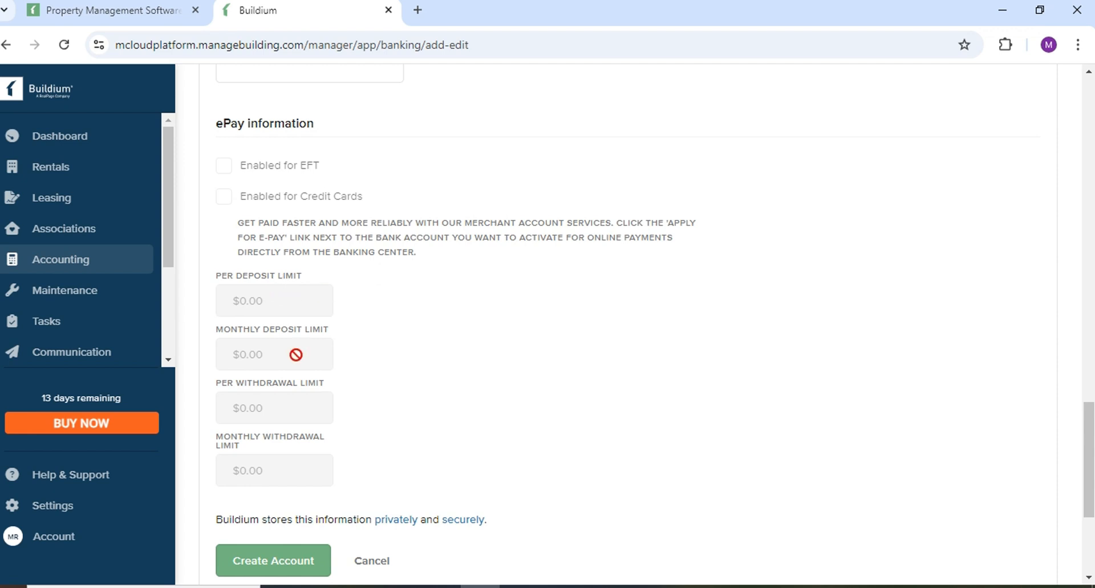
Attempt to create the bank account while the form is still empty.
scroll(222, 343, "down", 4)
left_click(252, 405)
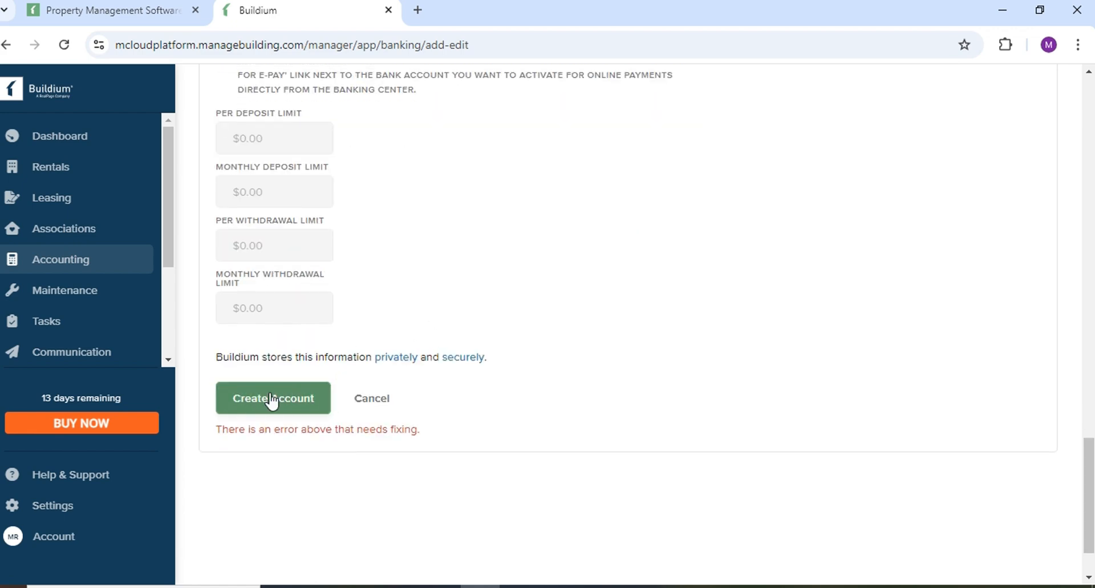
scroll(272, 401, "up", 5)
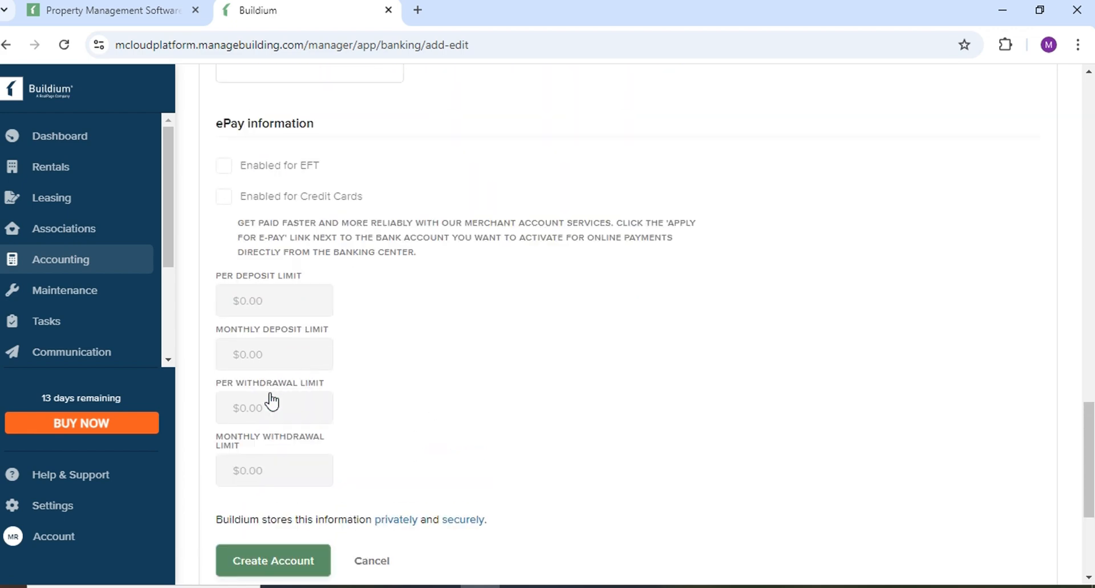
scroll(269, 388, "down", 3)
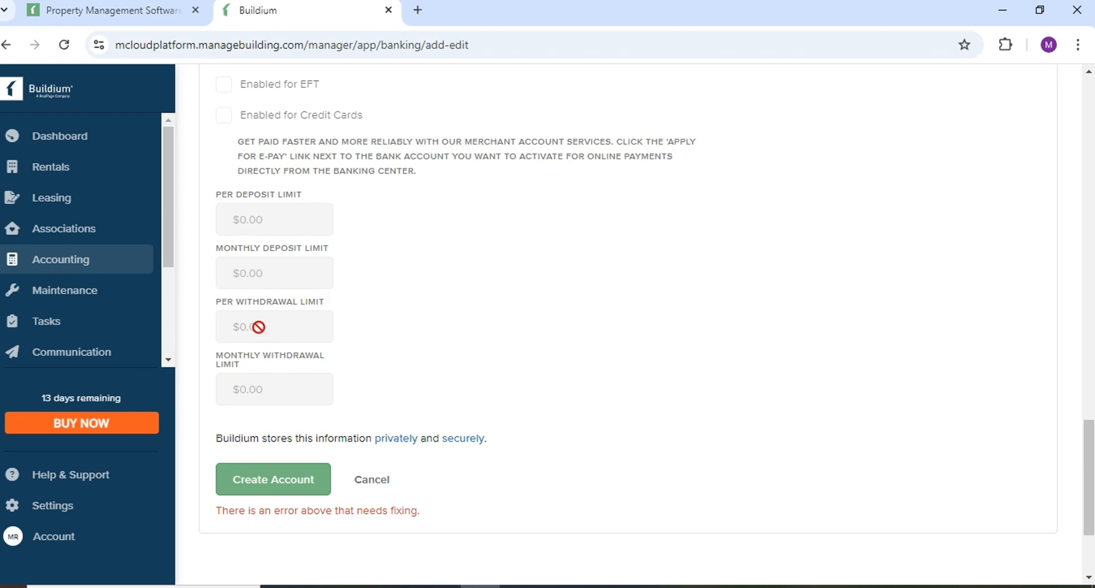
scroll(265, 308, "up", 6)
scroll(264, 308, "up", 15)
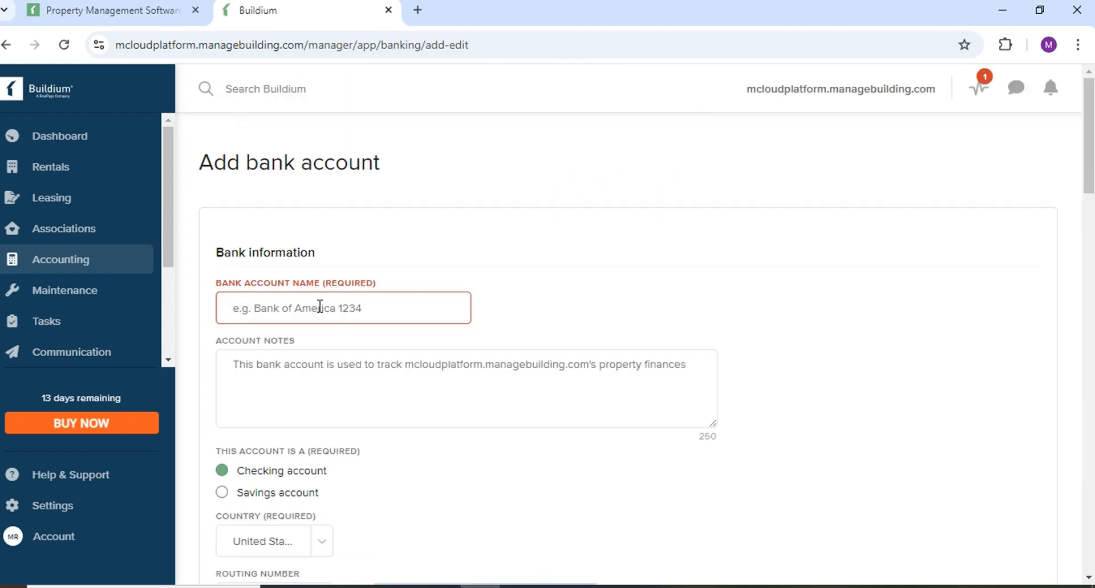
Enter 'bank america' as the Bank Account Name.
left_click(305, 305)
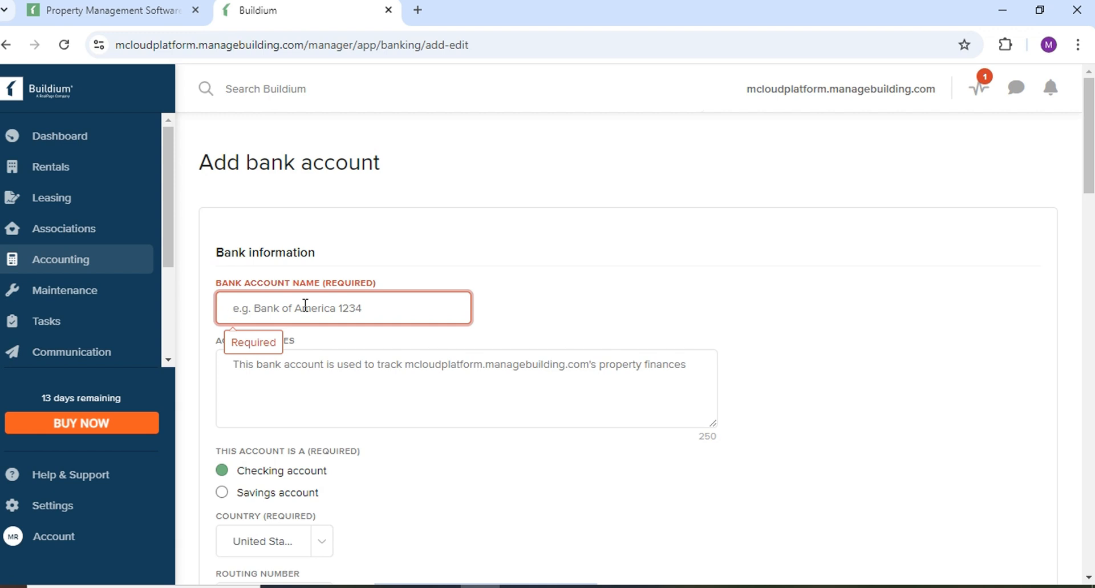
type("bank")
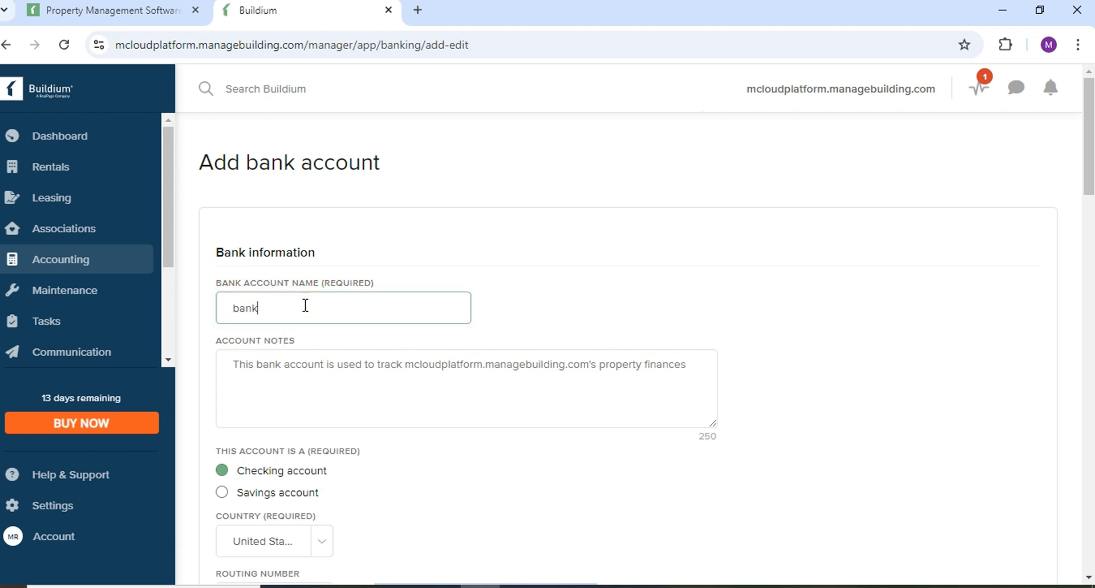
type(" america")
left_click(303, 367)
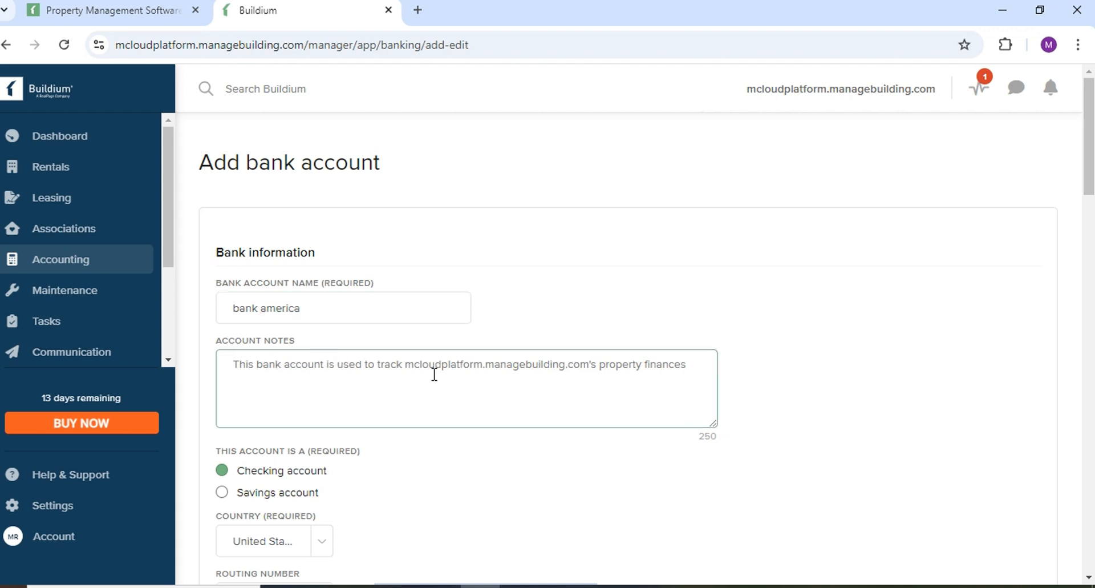
scroll(496, 386, "down", 2)
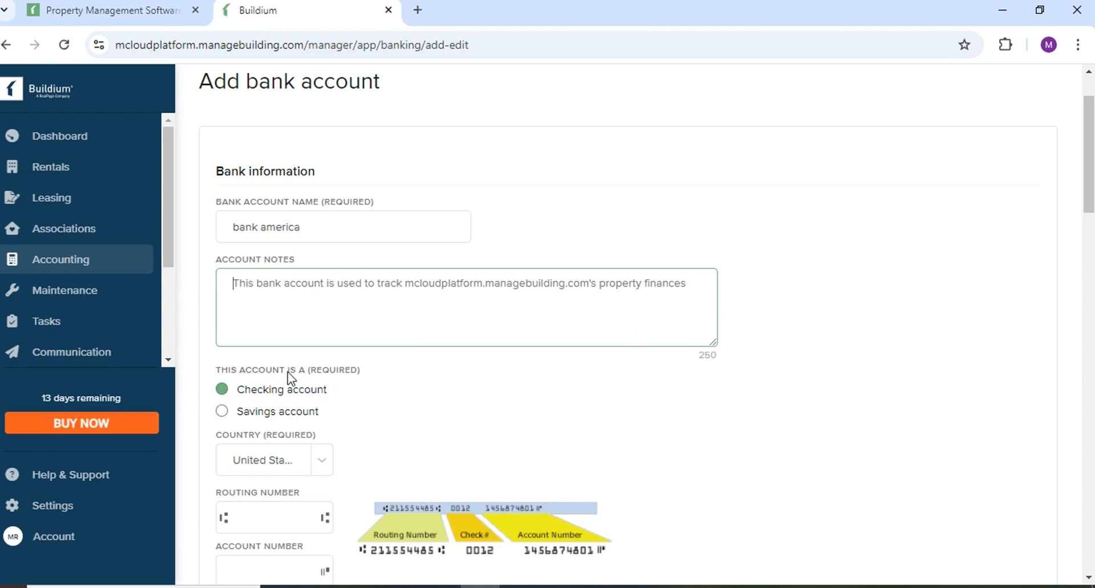
Type the routing number, then correct it by adding a digit.
scroll(288, 376, "down", 3)
left_click(278, 354)
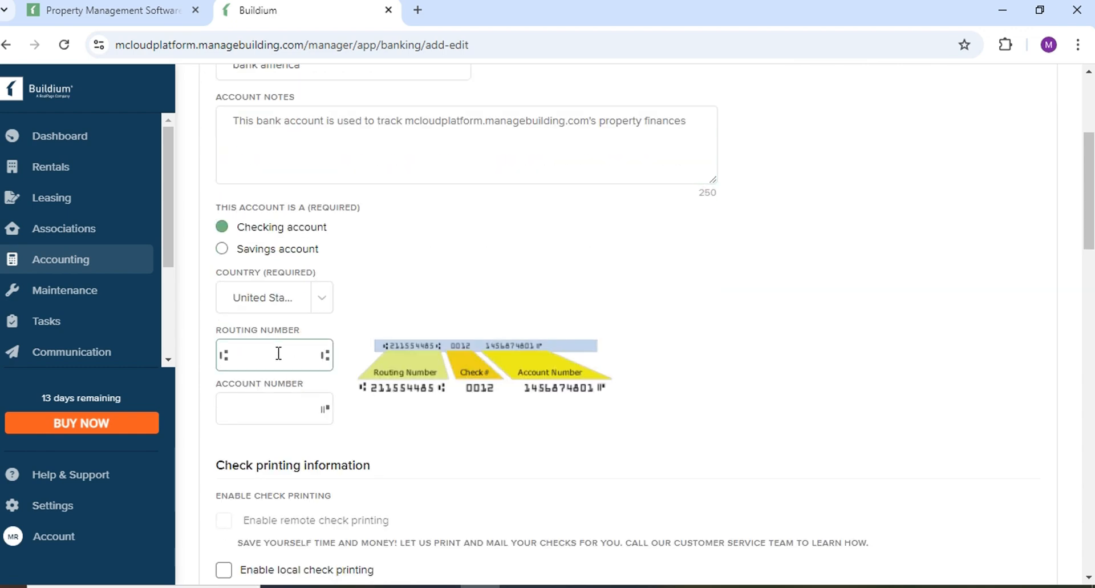
type("22121121")
left_click(289, 411)
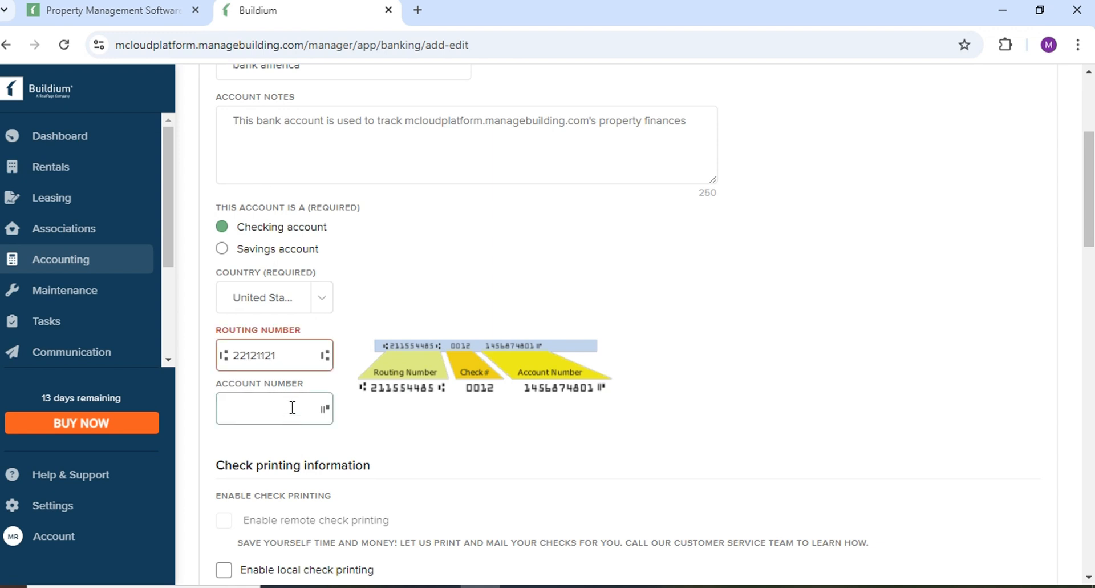
left_click(274, 351)
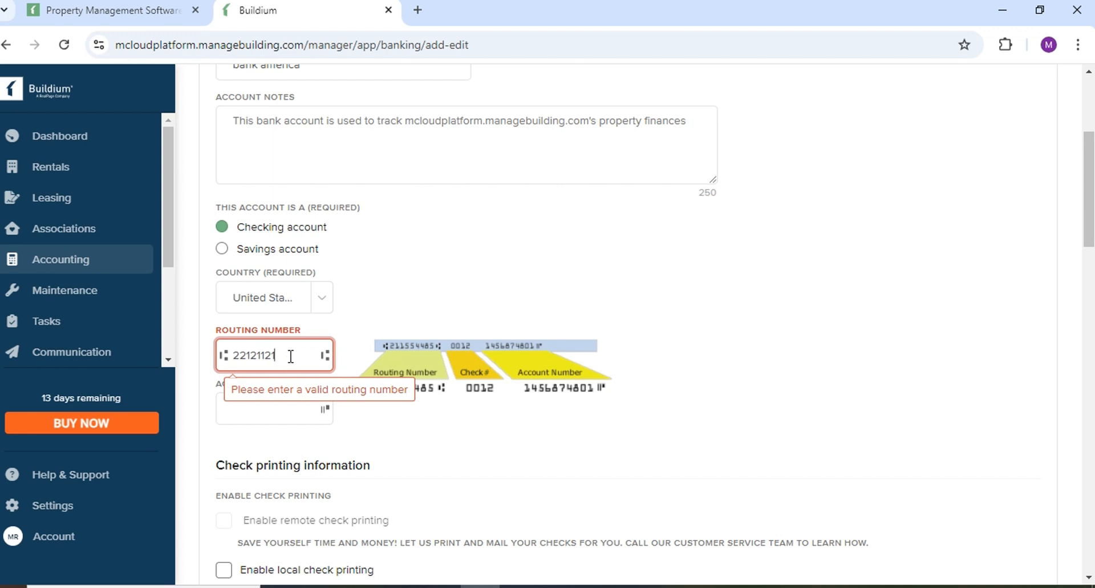
left_click(424, 421)
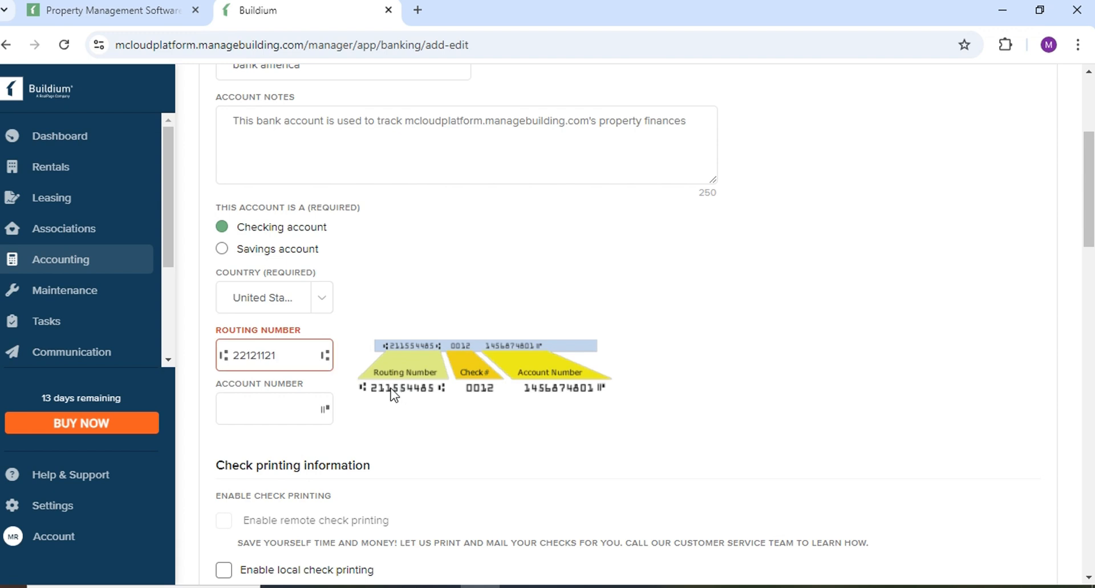
left_click(285, 354)
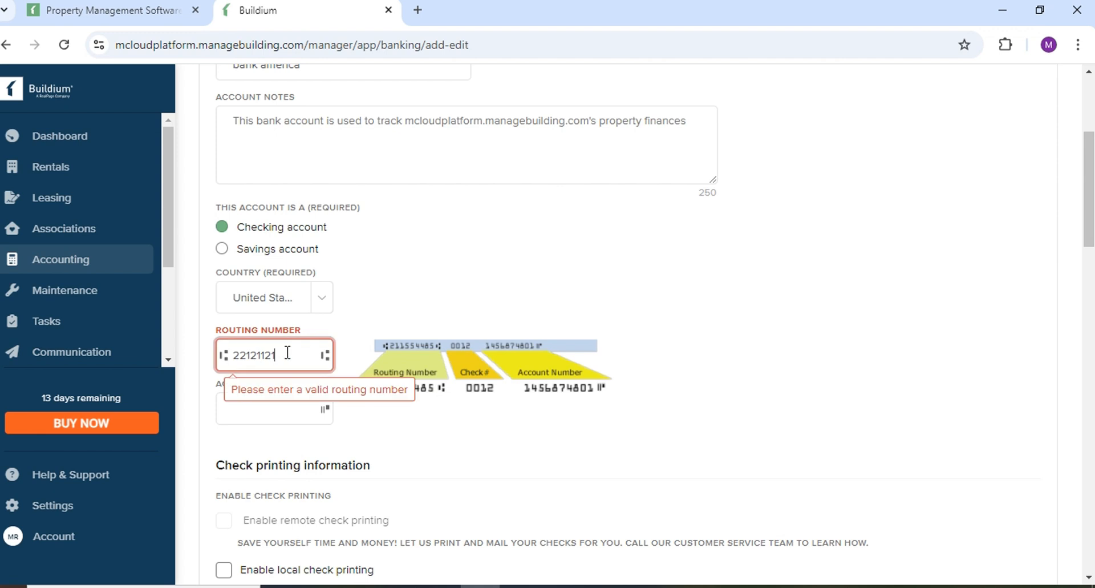
type("1")
left_click(291, 356)
Type the bank account number, fixing one mistyped digit.
left_click(275, 412)
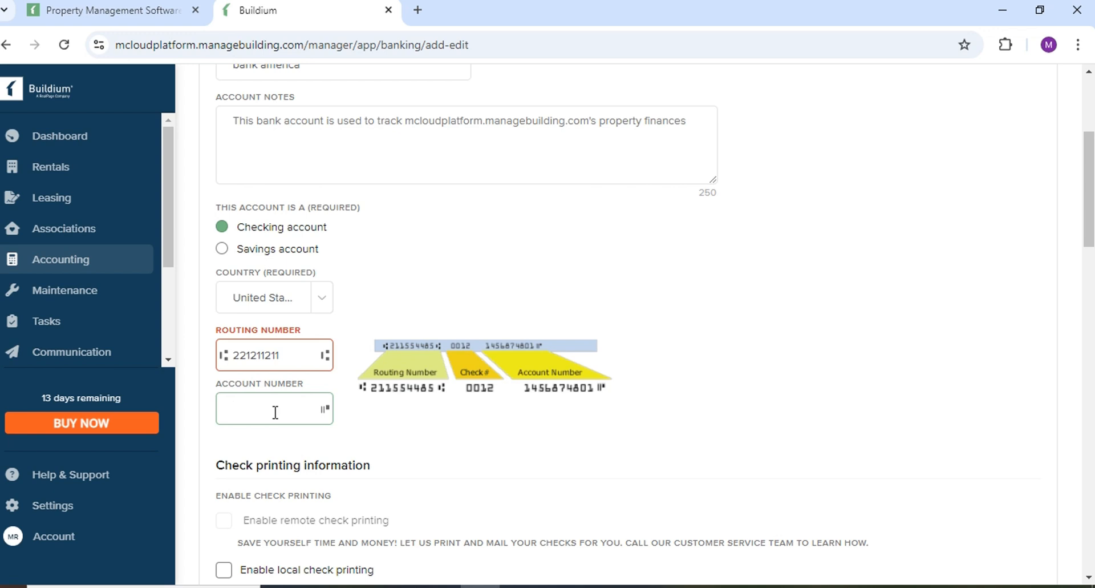
left_click(372, 421)
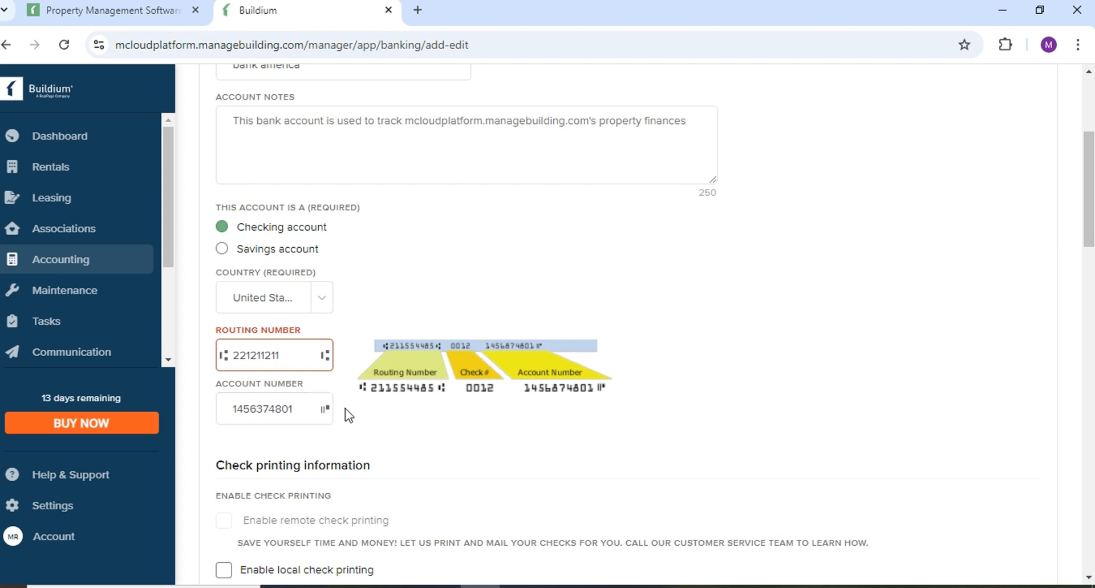
Clear the invalid routing number and type a new one, removing its trailing digit.
left_click(285, 356)
left_click_drag(286, 356, 219, 358)
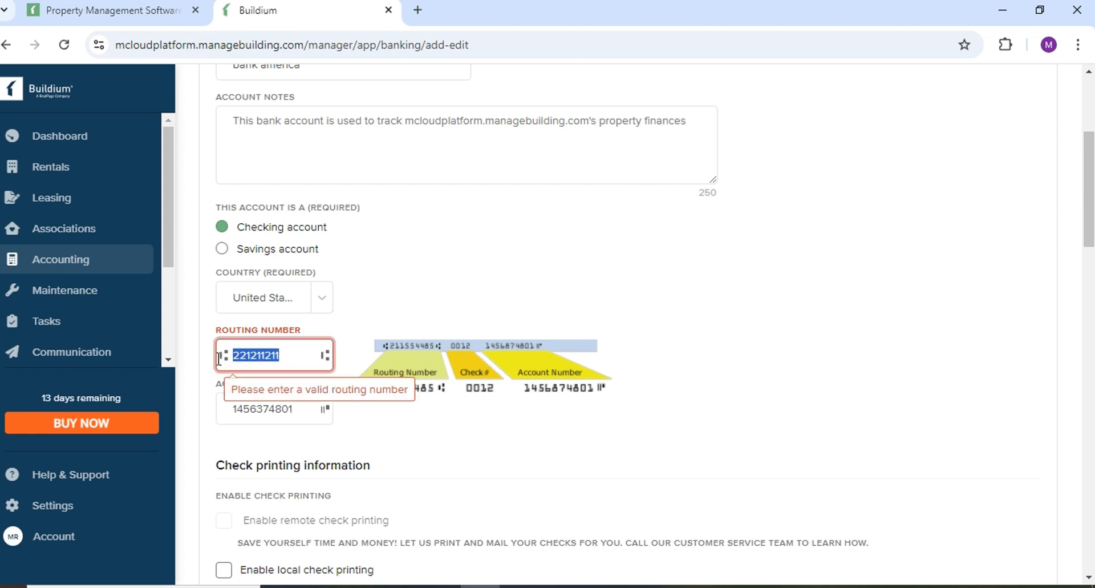
key("BackSpace")
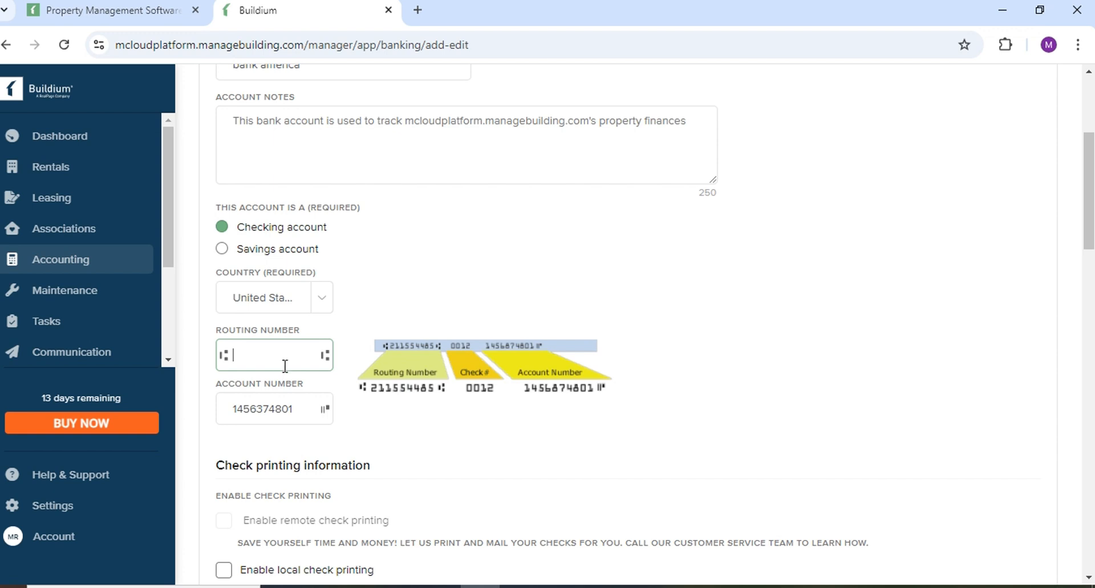
type("21155")
type("44")
type("5")
left_click(396, 443)
left_click(292, 356)
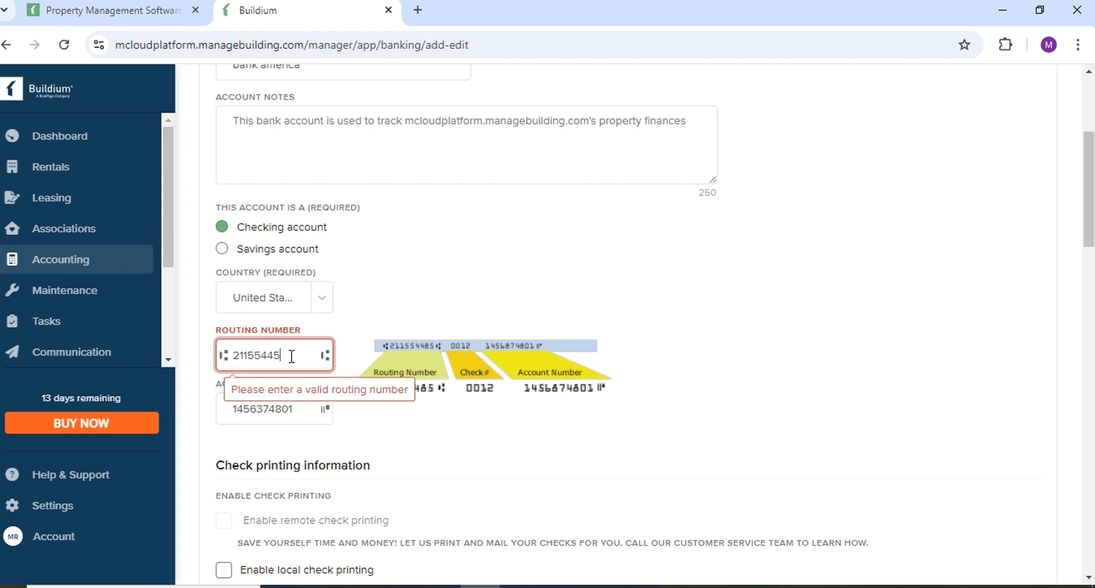
key("BackSpace")
left_click(433, 449)
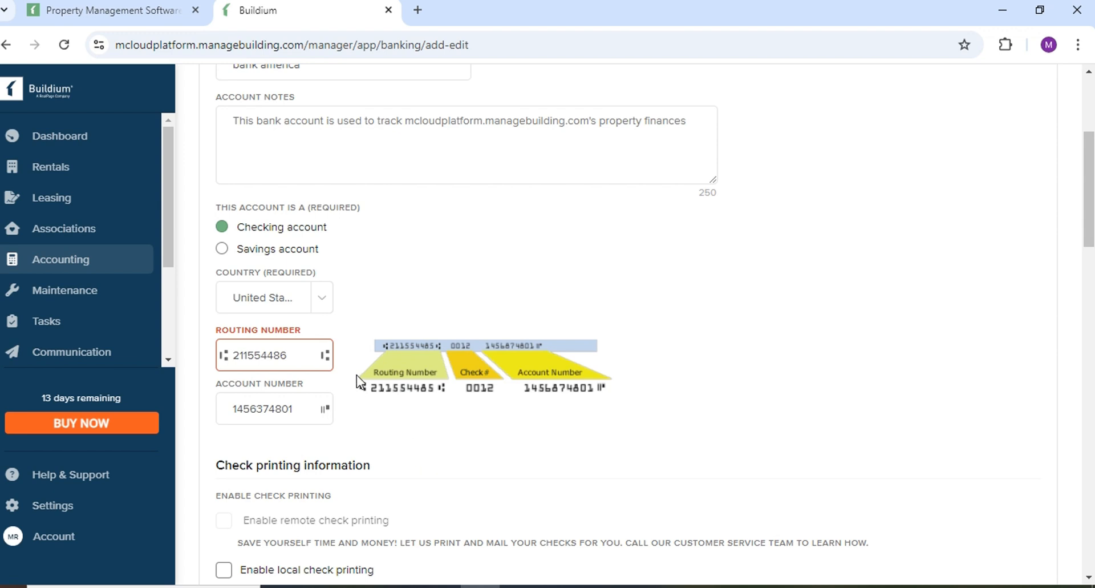
left_click(276, 355)
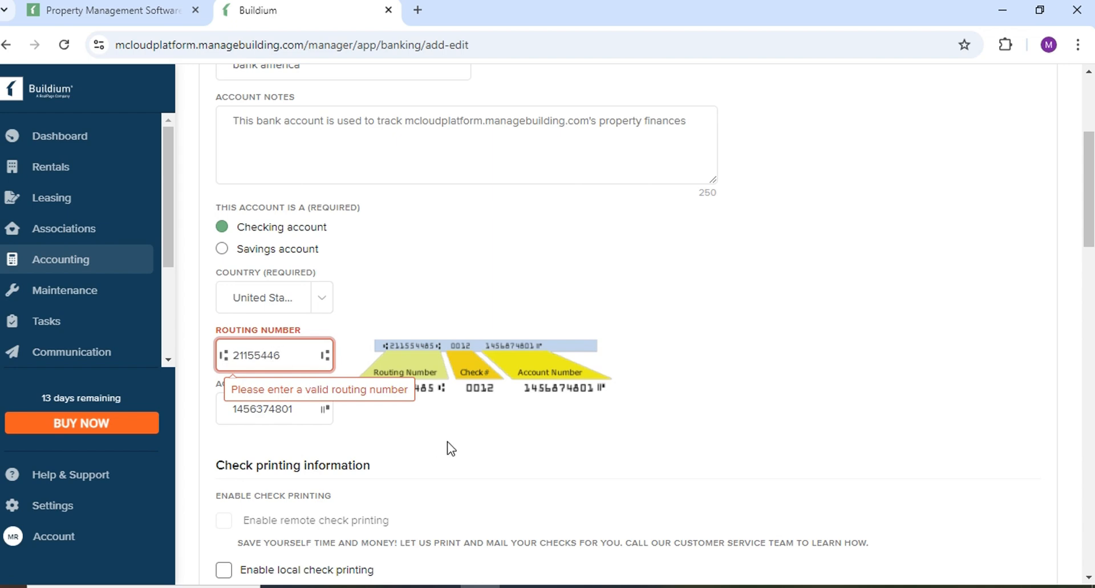
scroll(448, 440, "down", 4)
scroll(292, 293, "down", 3)
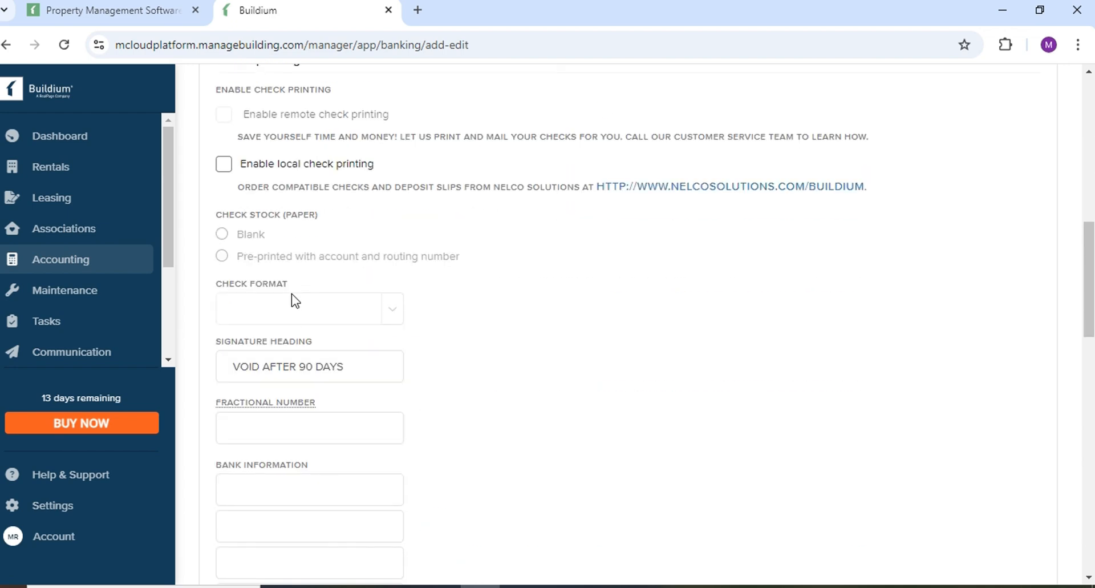
Enable local check printing with the one voucher, one signature format and VOID AFTER 90 DAYS heading.
left_click(225, 166)
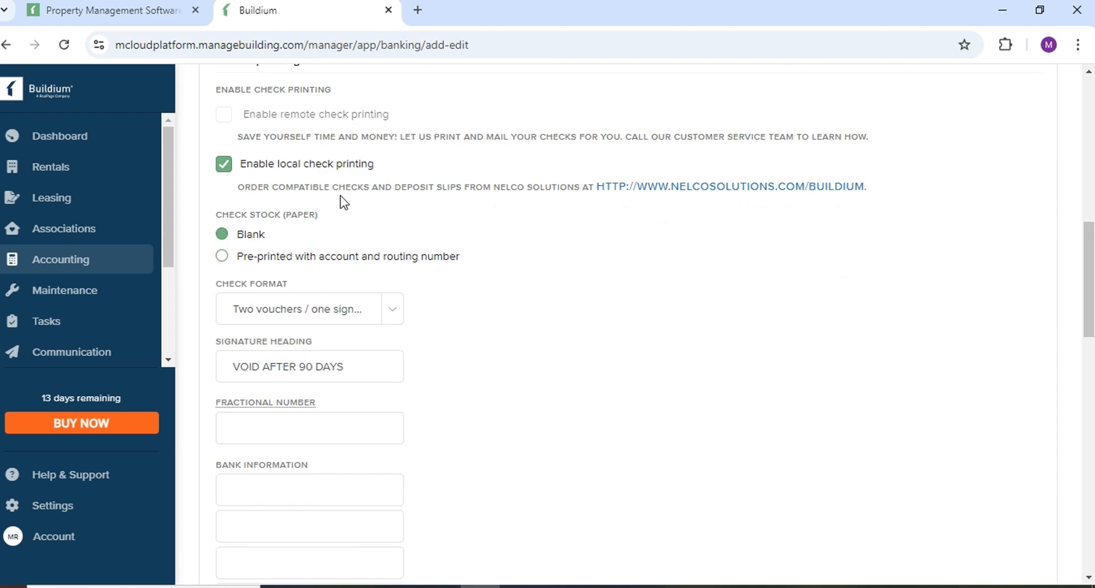
scroll(297, 197, "up", 7)
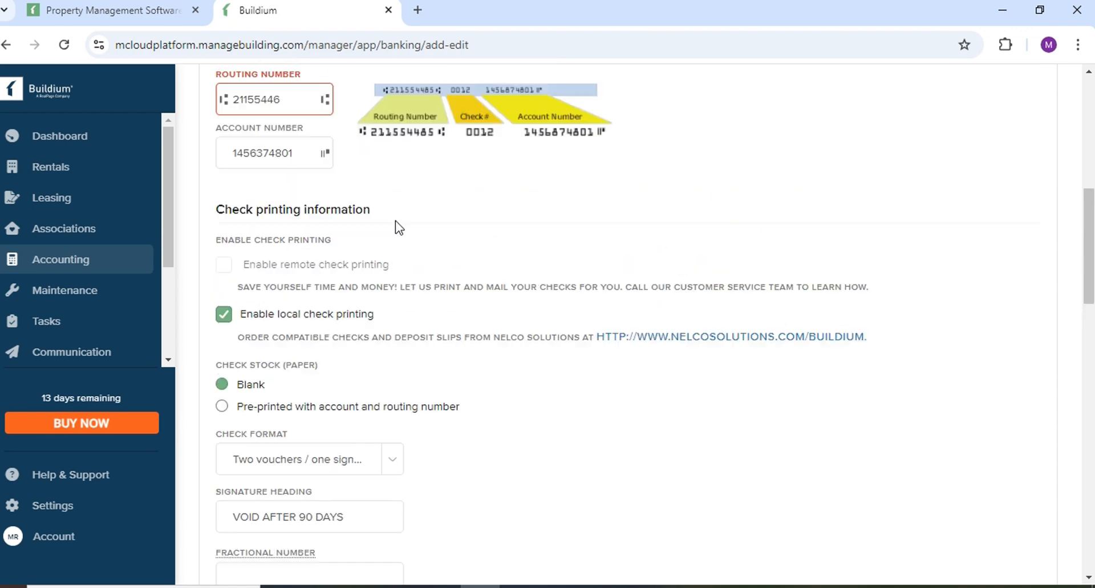
scroll(363, 307, "up", 4)
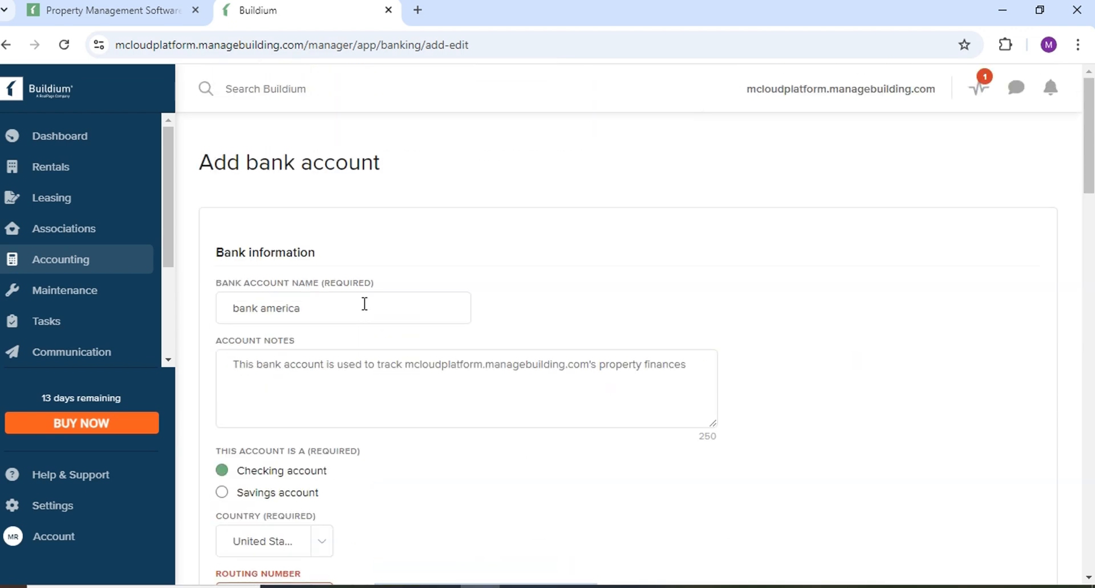
scroll(361, 302, "down", 10)
scroll(364, 303, "down", 4)
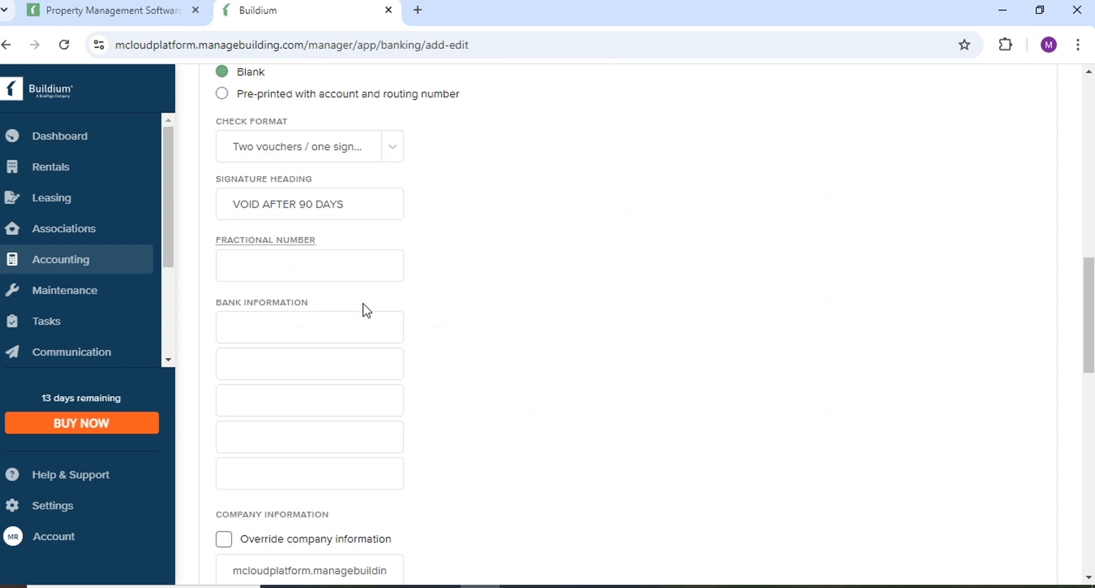
left_click(391, 149)
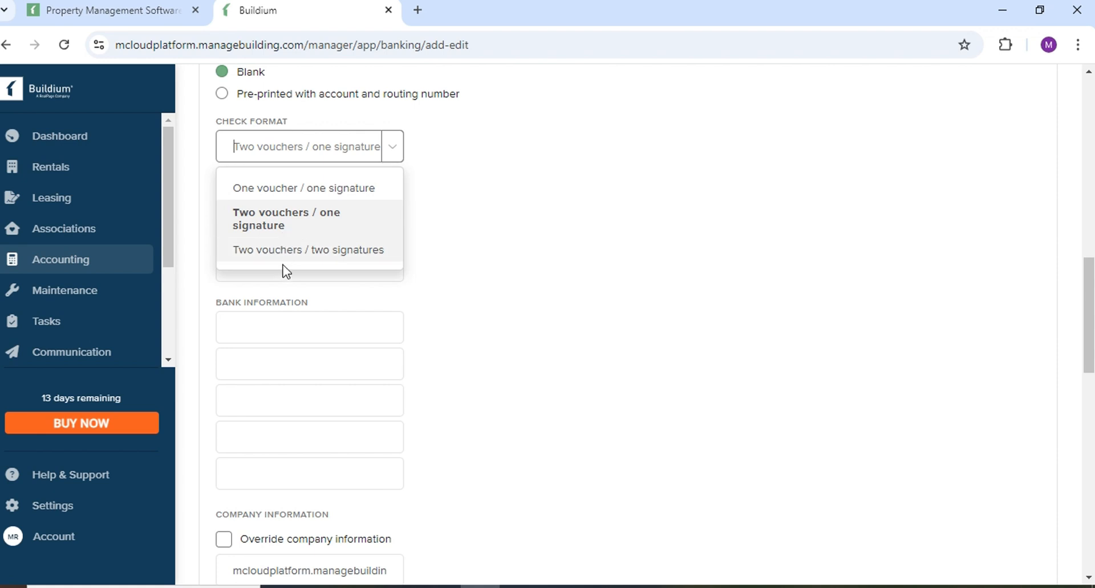
left_click(299, 188)
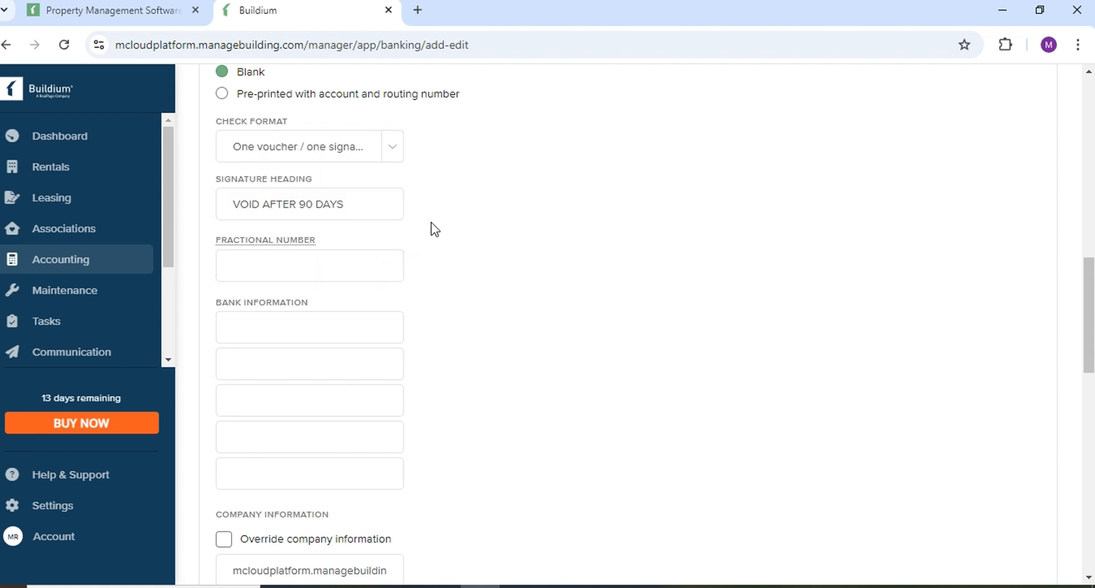
left_click(361, 203)
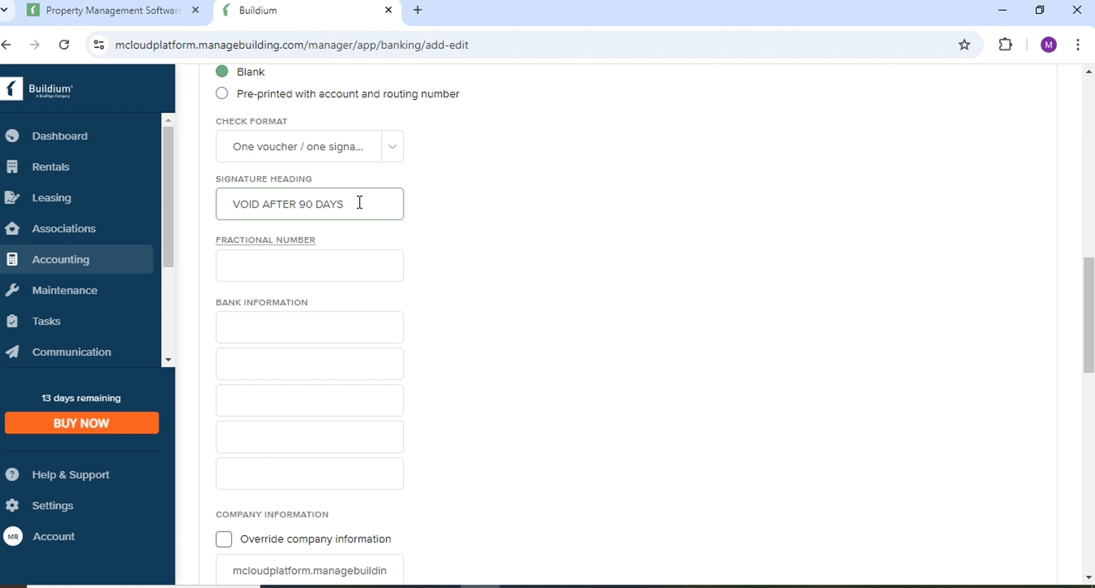
mouse_move(360, 203)
left_mouse_down()
mouse_move(230, 204)
mouse_move(365, 200)
left_mouse_up()
left_click_drag(229, 202, 355, 203)
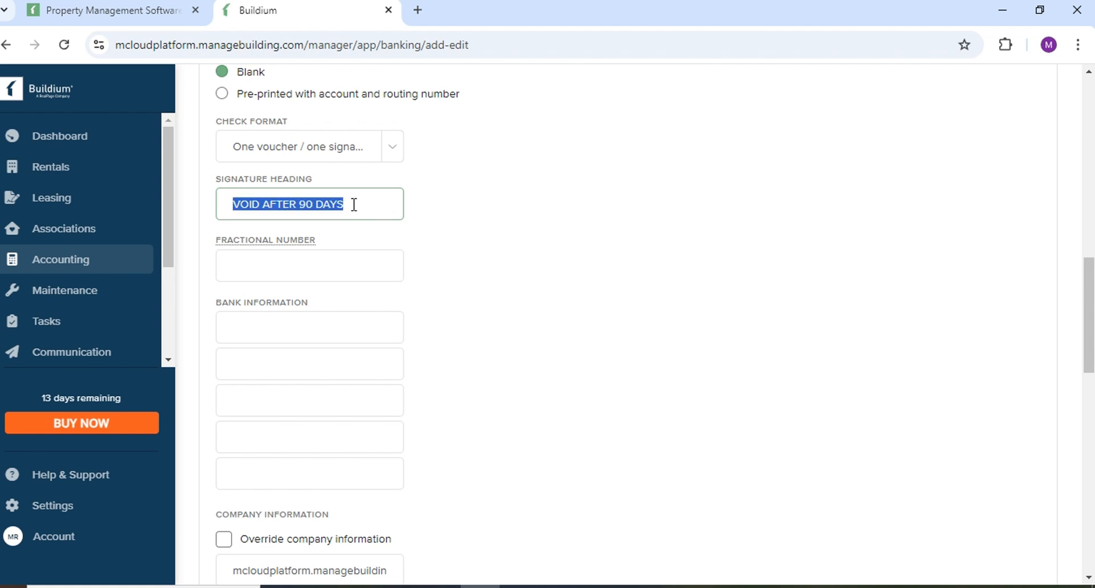
Step through the fractional number and the four bank information lines.
left_click(279, 265)
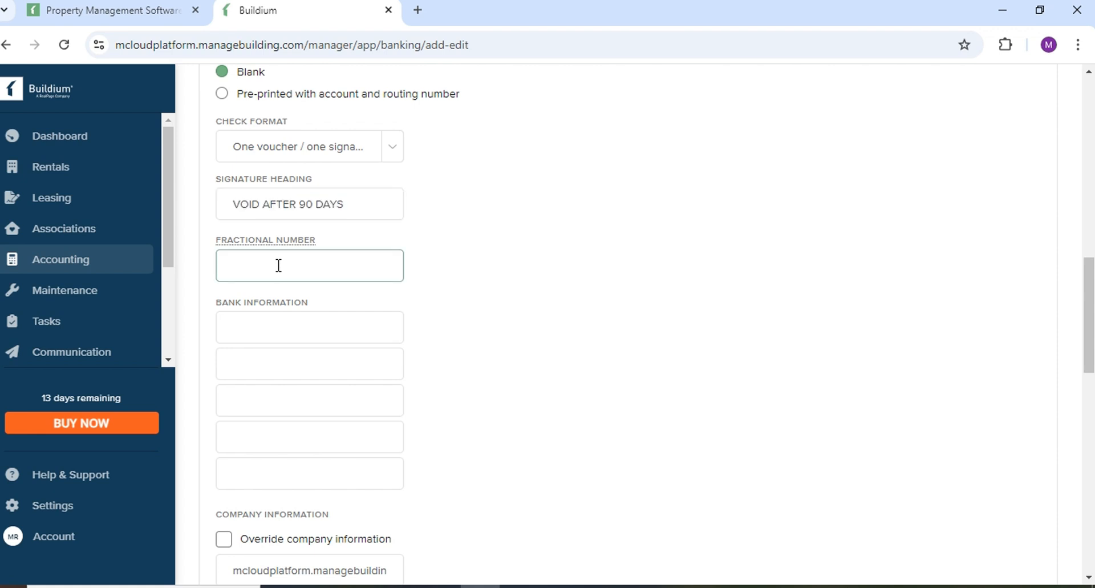
left_click(288, 328)
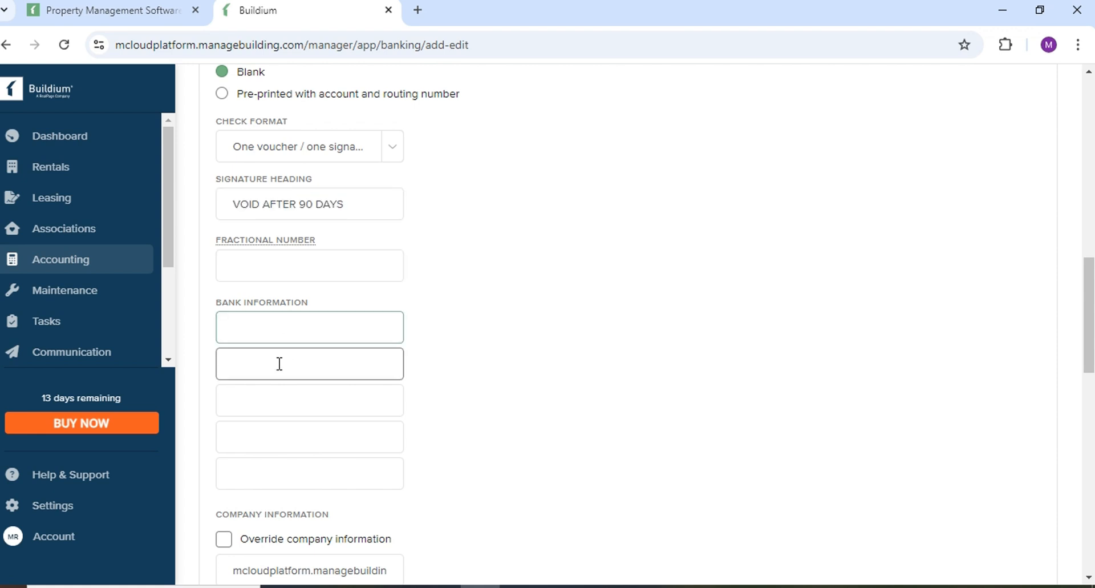
left_click(279, 363)
left_click(281, 393)
left_click(286, 318)
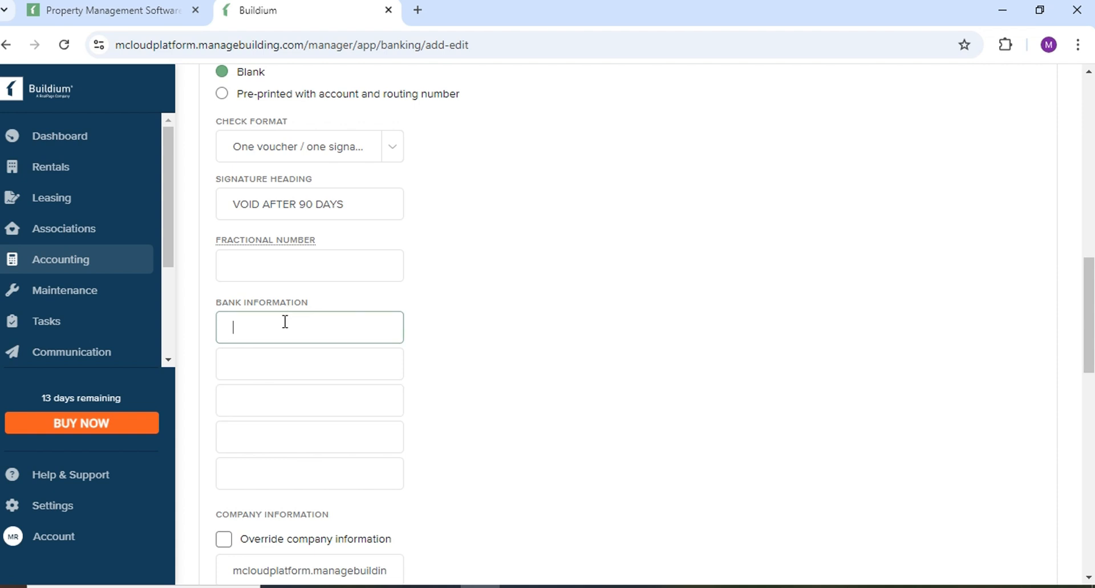
left_click(279, 406)
left_click(262, 439)
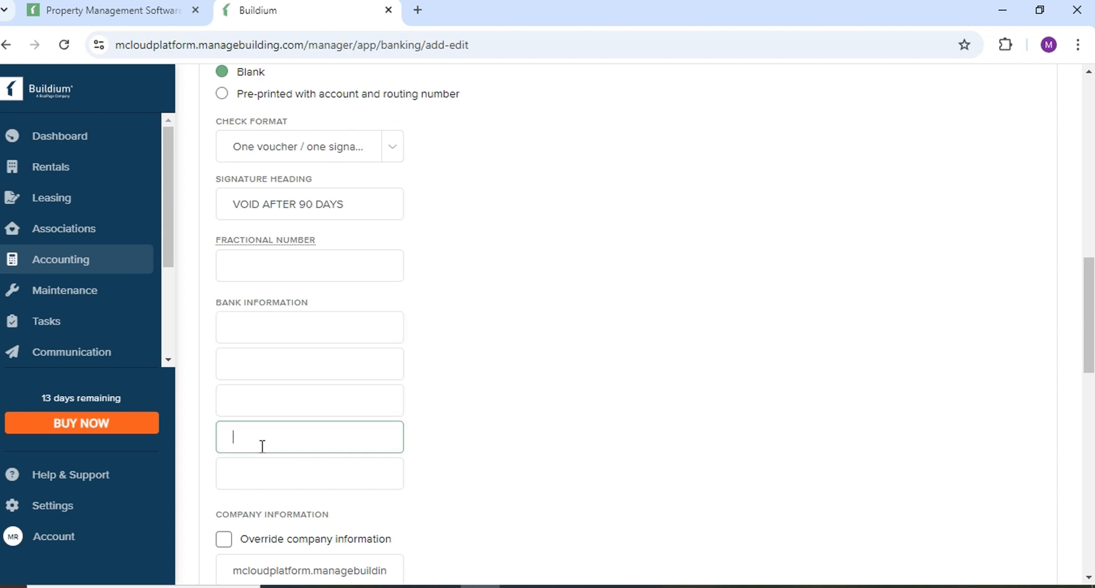
scroll(262, 445, "down", 4)
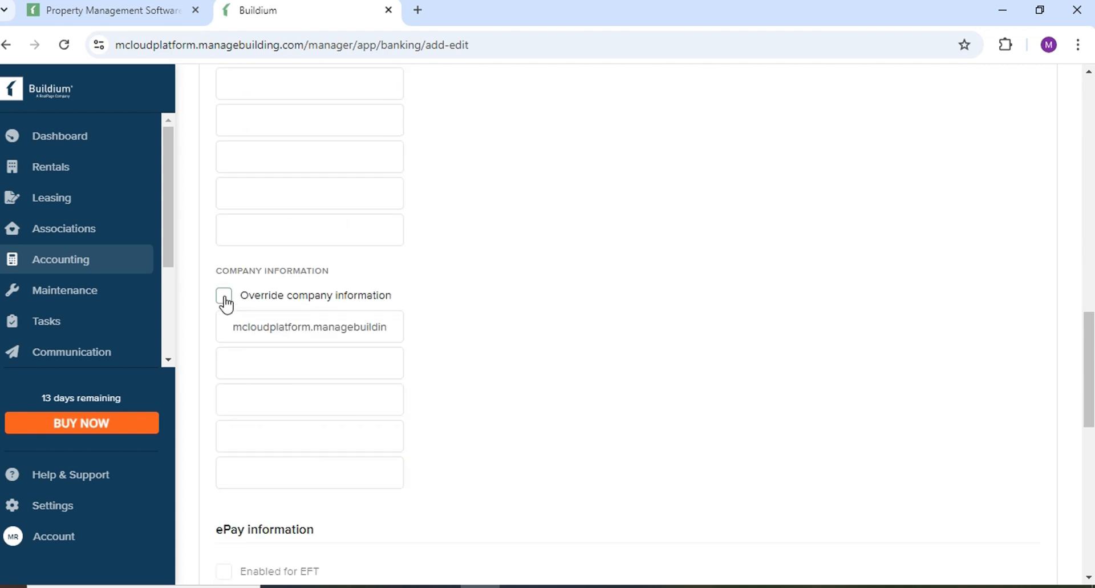
Tick Override company information and step through its company information lines.
left_click(224, 295)
scroll(338, 333, "down", 1)
left_click(277, 278)
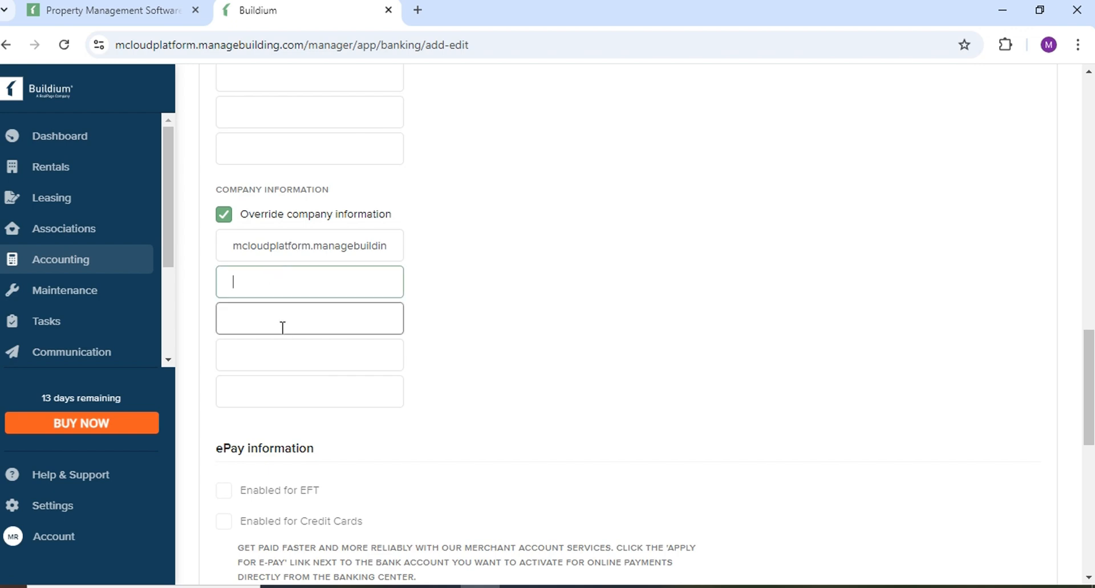
left_click(283, 325)
scroll(293, 441, "down", 4)
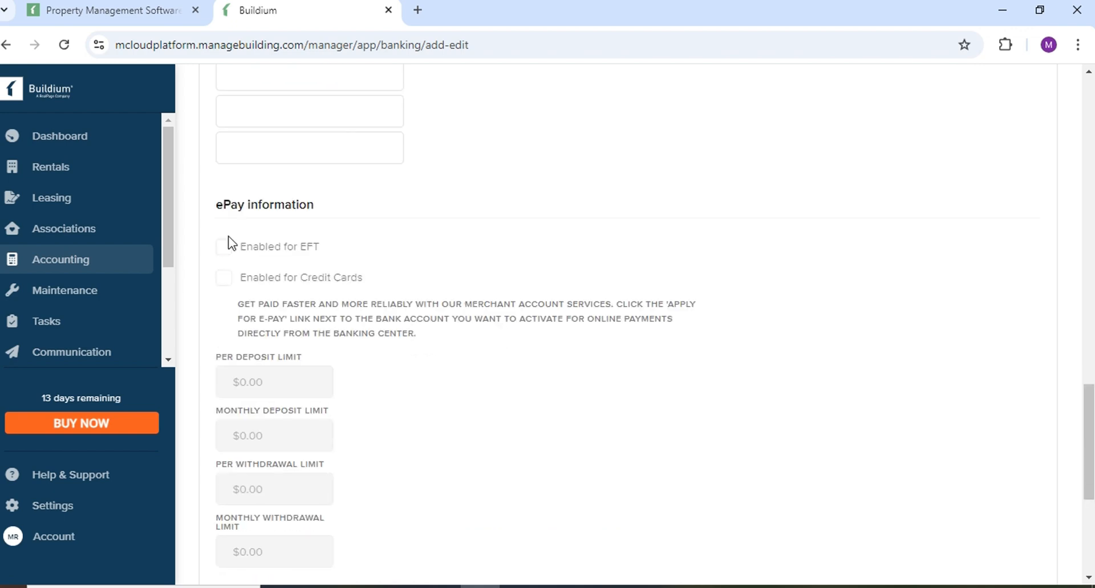
scroll(371, 302, "up", 3)
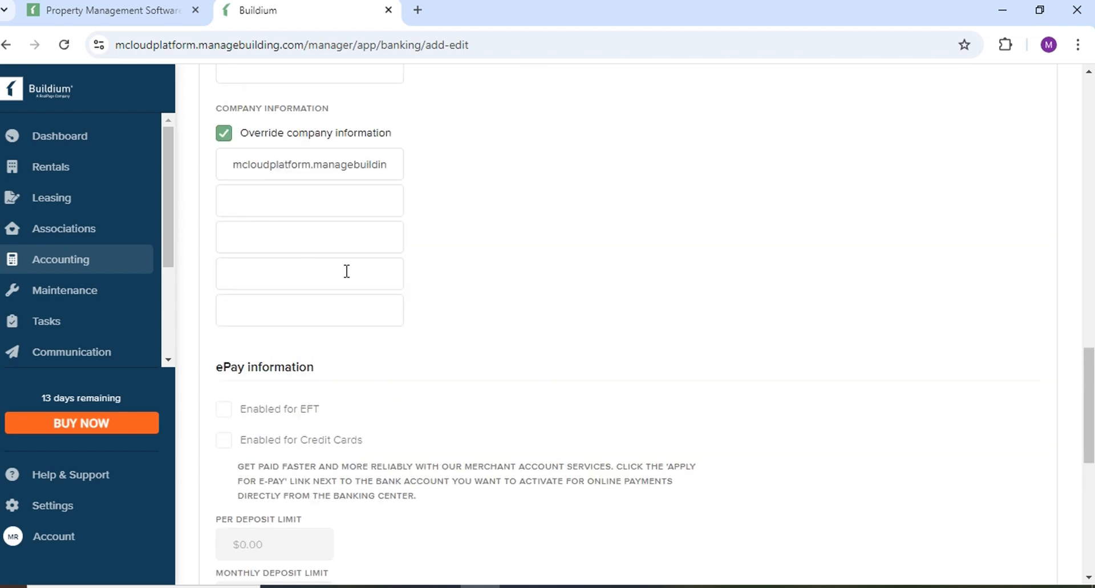
scroll(320, 382, "down", 3)
Try enabling credit card payments, then cancel creating the bank account.
left_click(247, 273)
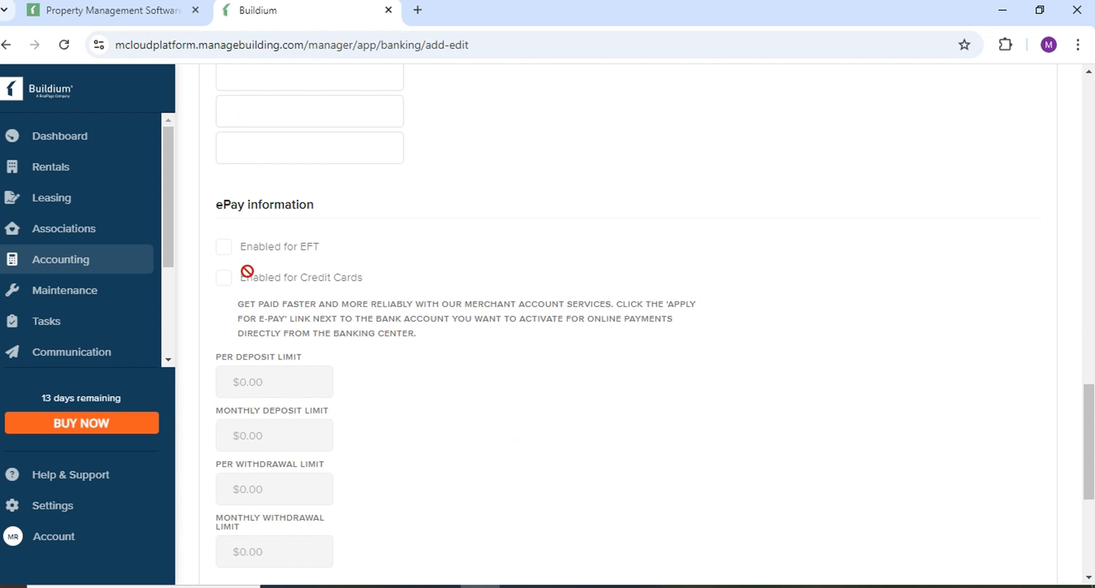
scroll(264, 365, "down", 2)
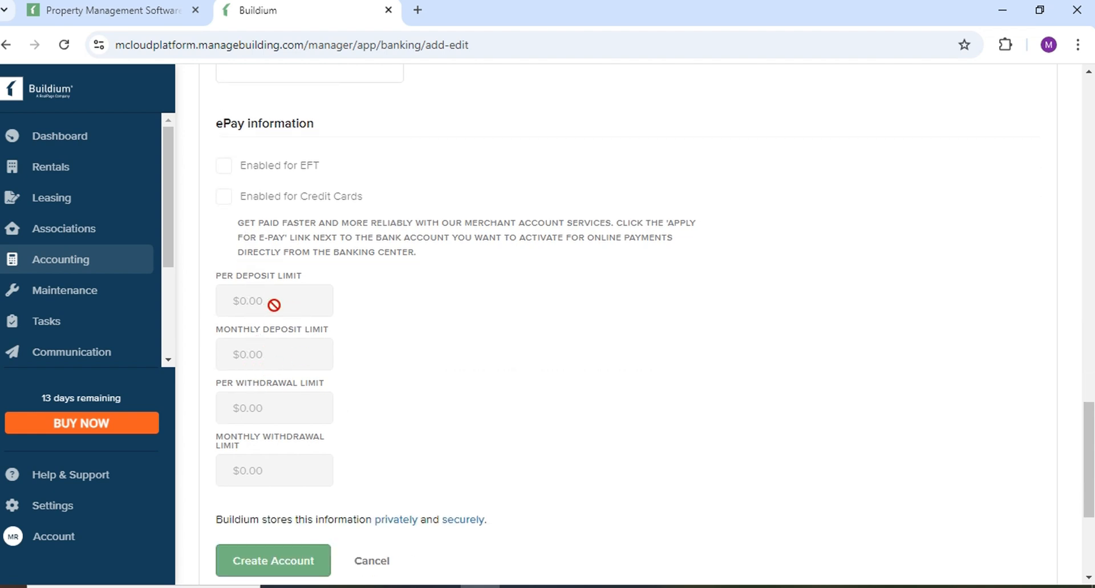
scroll(496, 499, "down", 5)
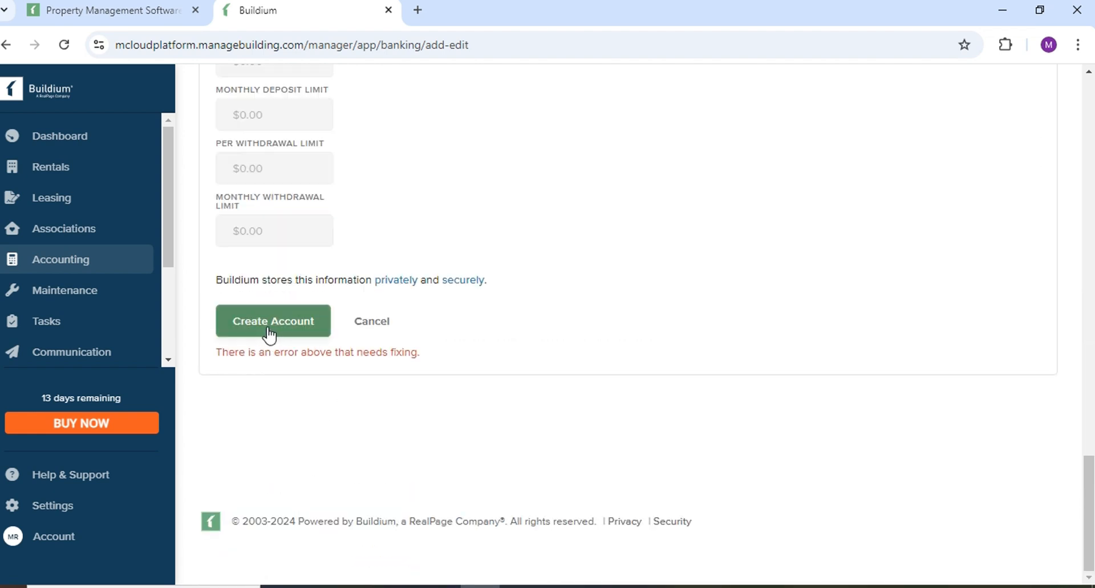
left_click(383, 326)
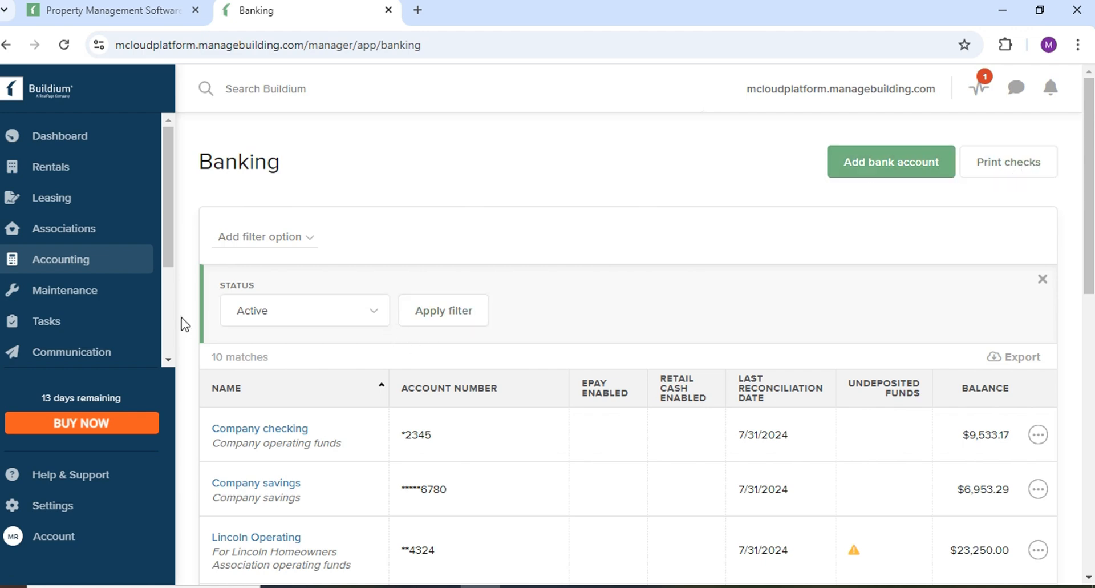
Keep the bank account status filter on Active and open the Company checking account register.
scroll(253, 282, "down", 2)
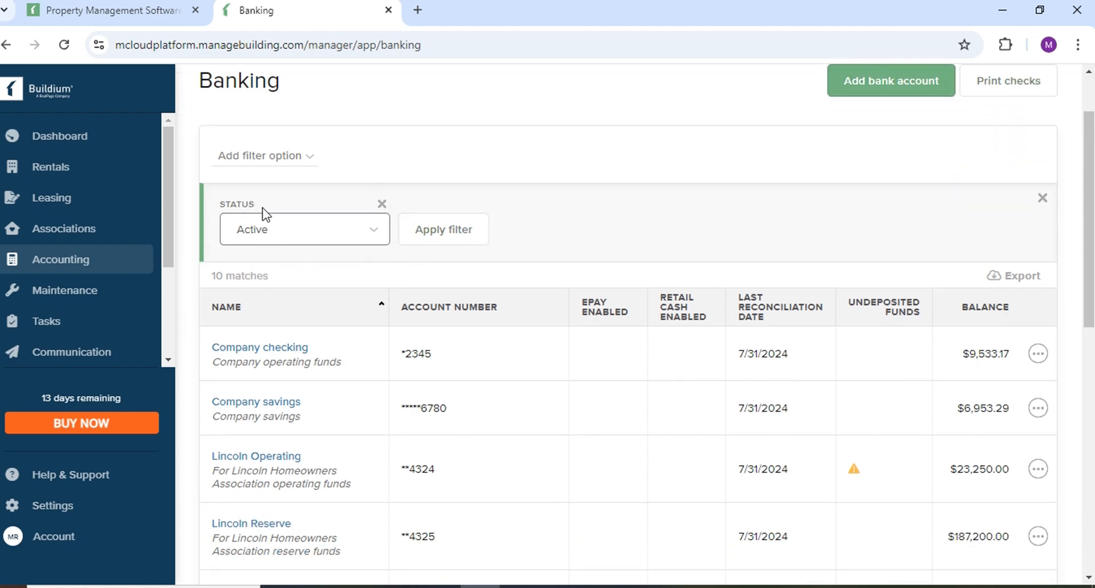
left_click(375, 236)
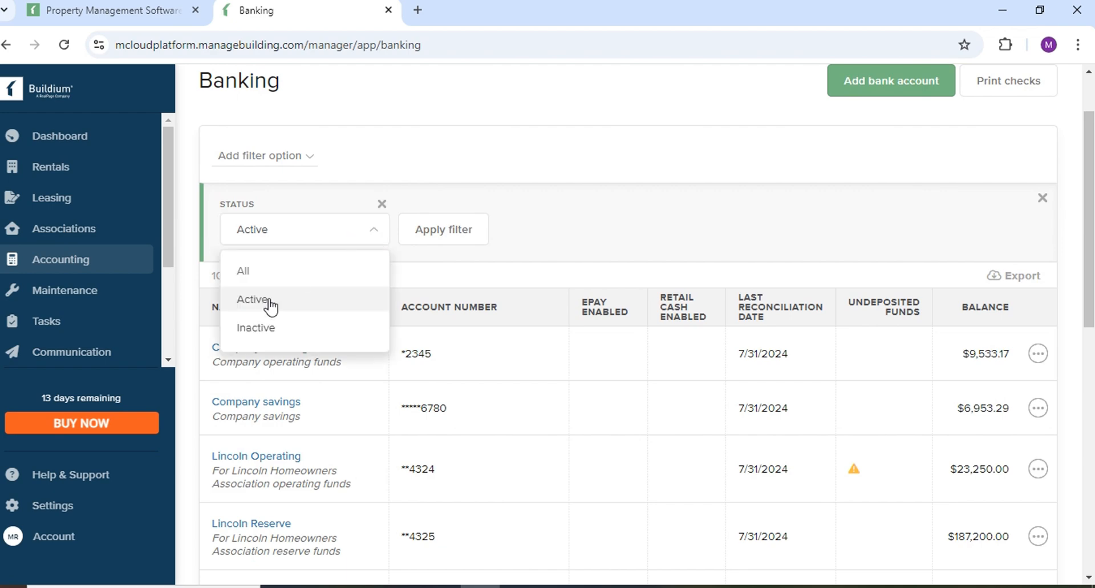
scroll(306, 465, "down", 2)
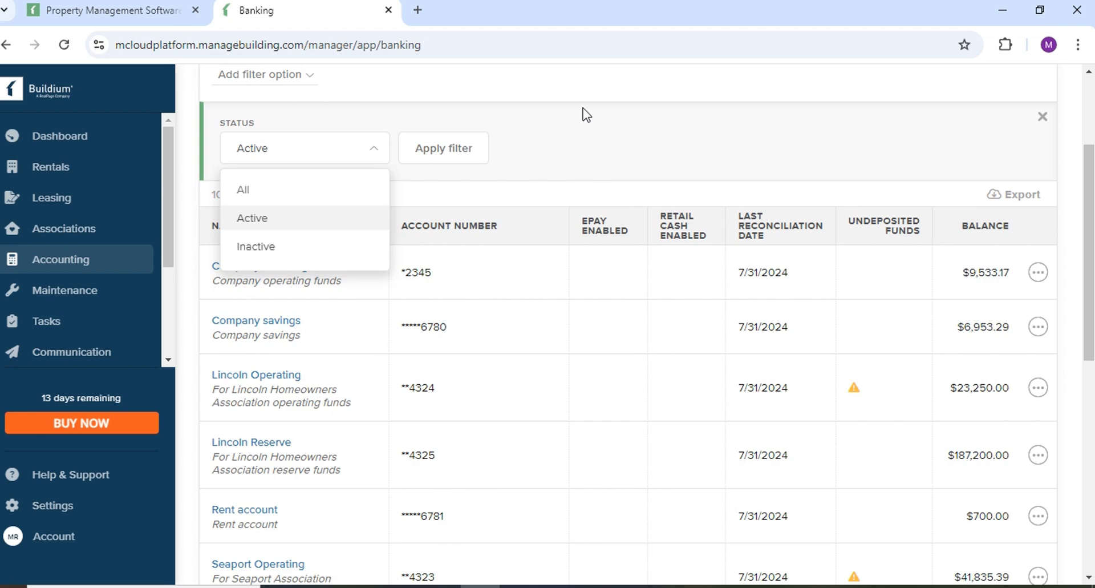
left_click(583, 110)
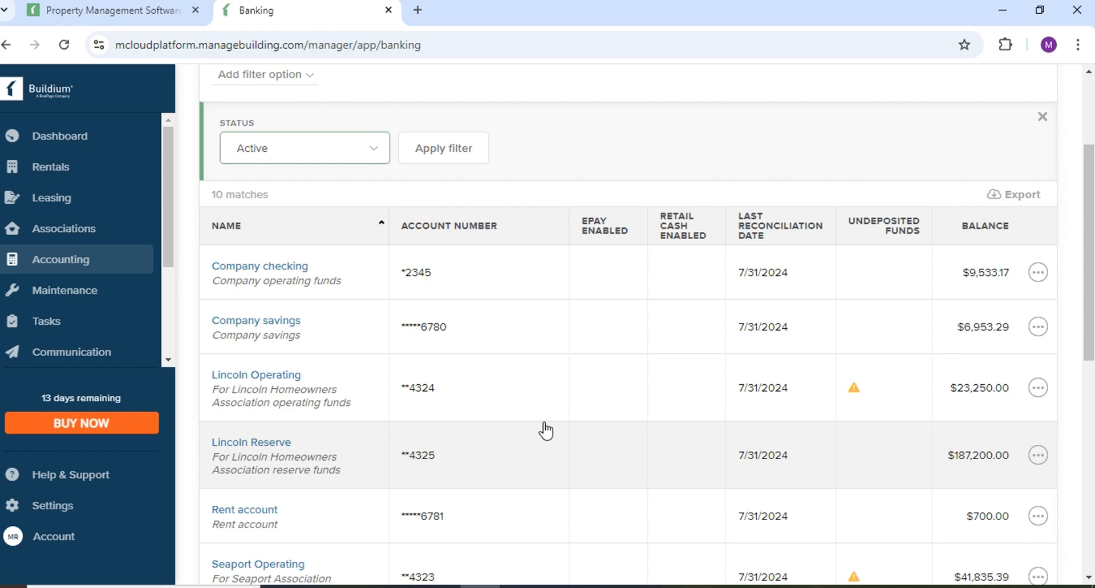
left_click(369, 151)
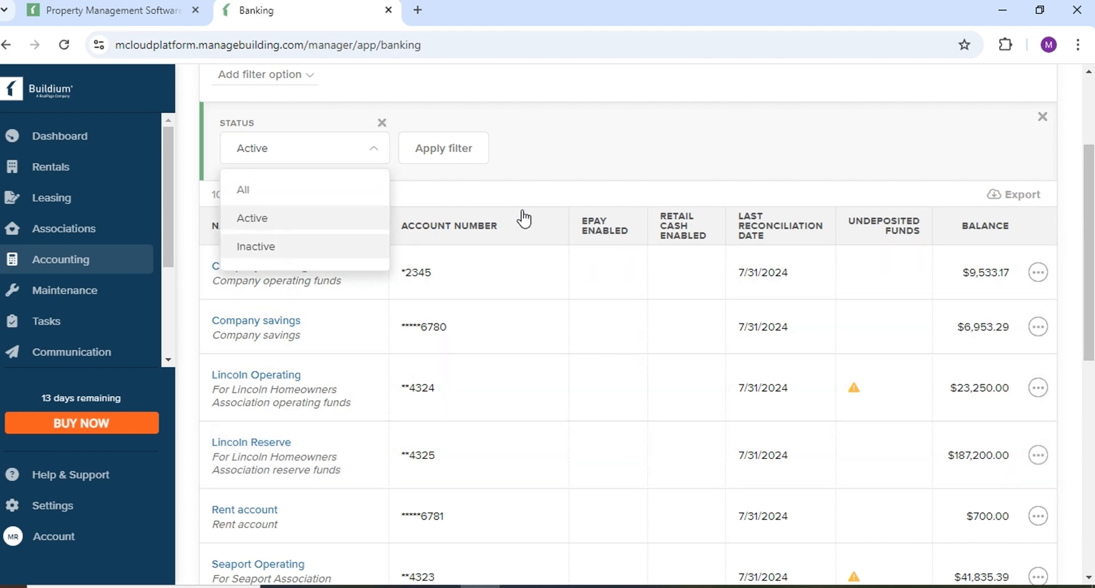
left_click(644, 136)
left_click(334, 282)
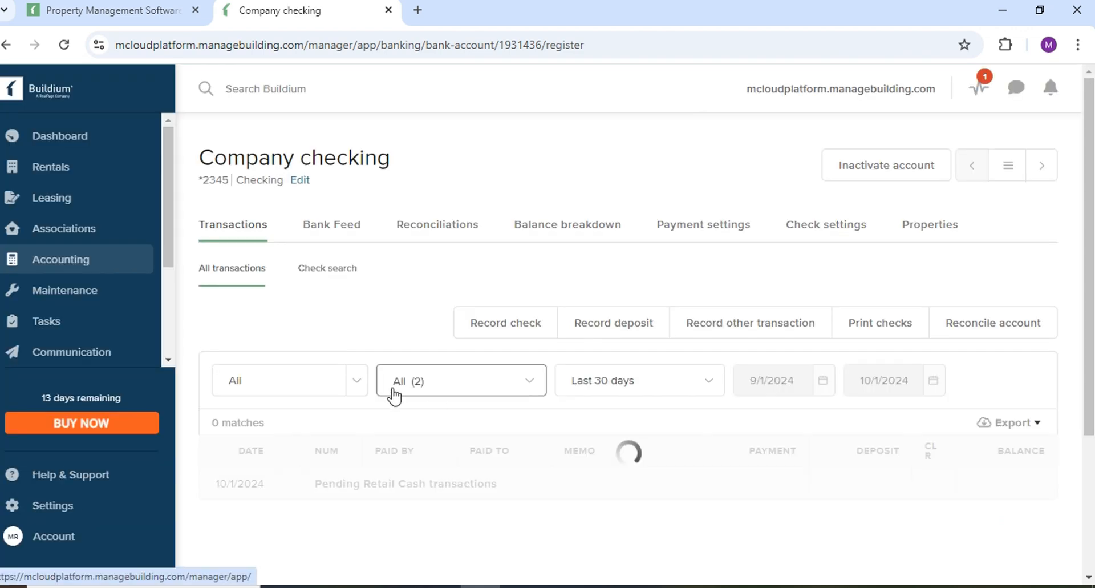
Look over Company checking transactions and the property filter, then view its Bank Feed.
scroll(401, 400, "down", 4)
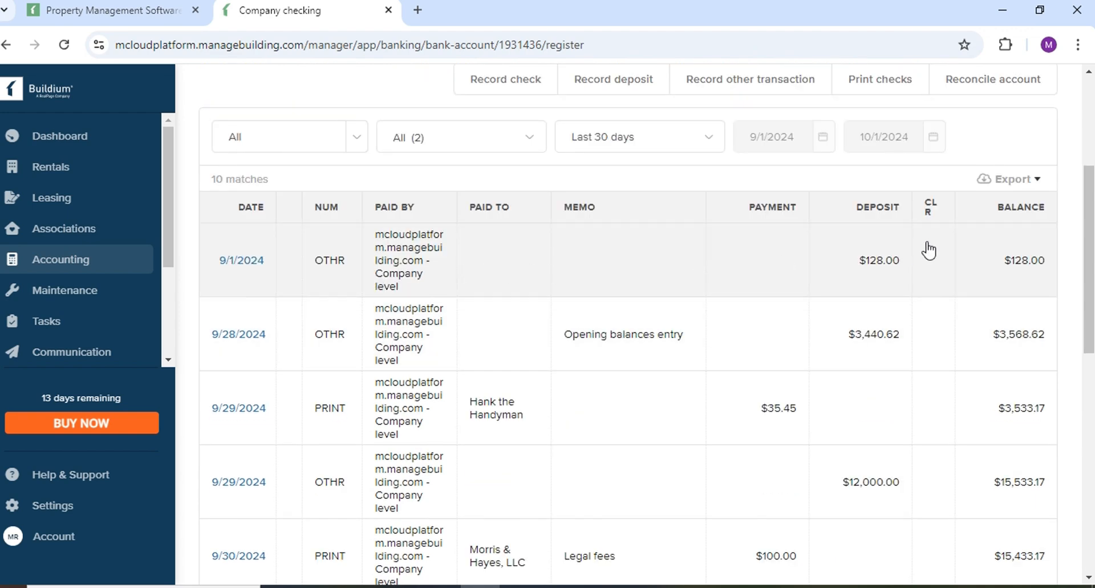
scroll(839, 227, "down", 3)
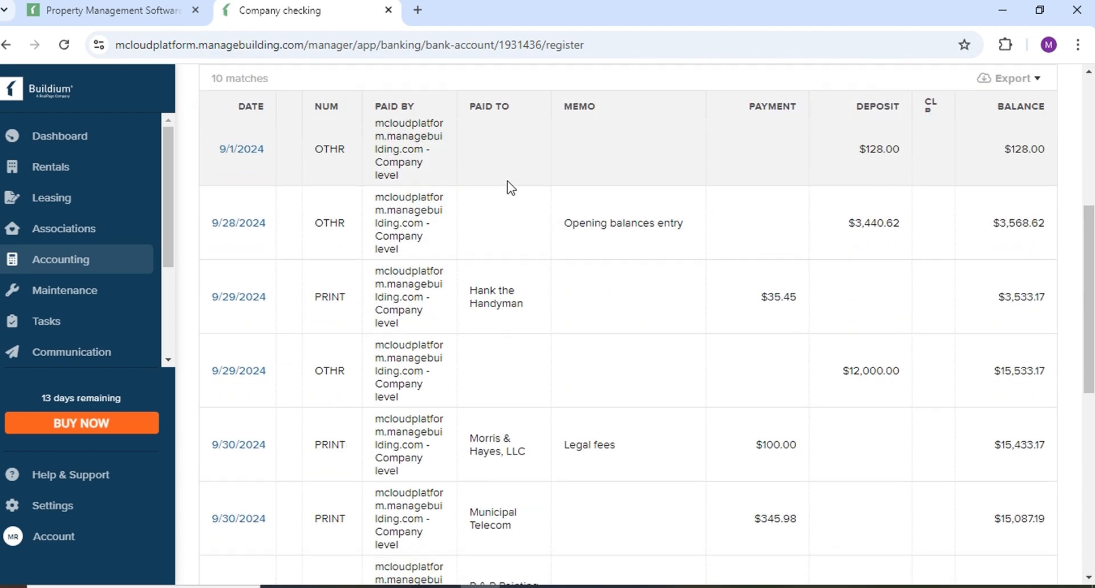
scroll(543, 318, "up", 6)
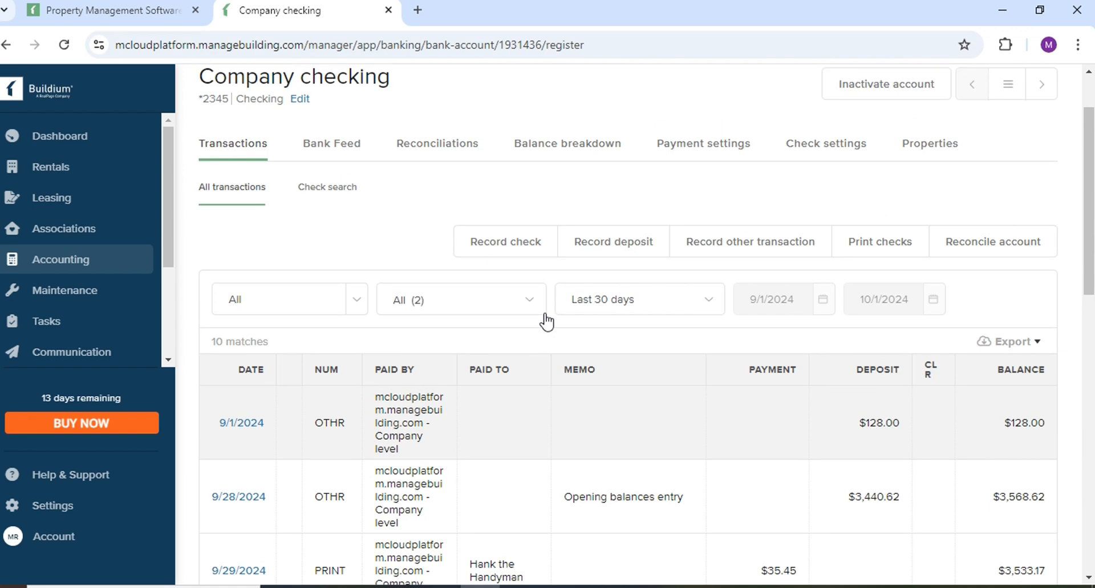
left_click(357, 302)
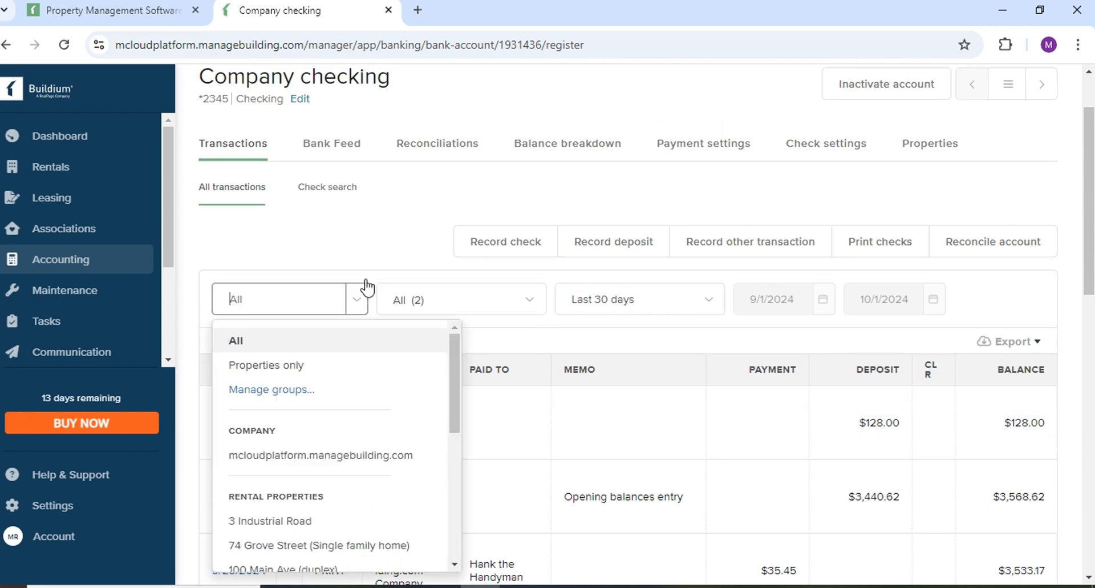
left_click(371, 237)
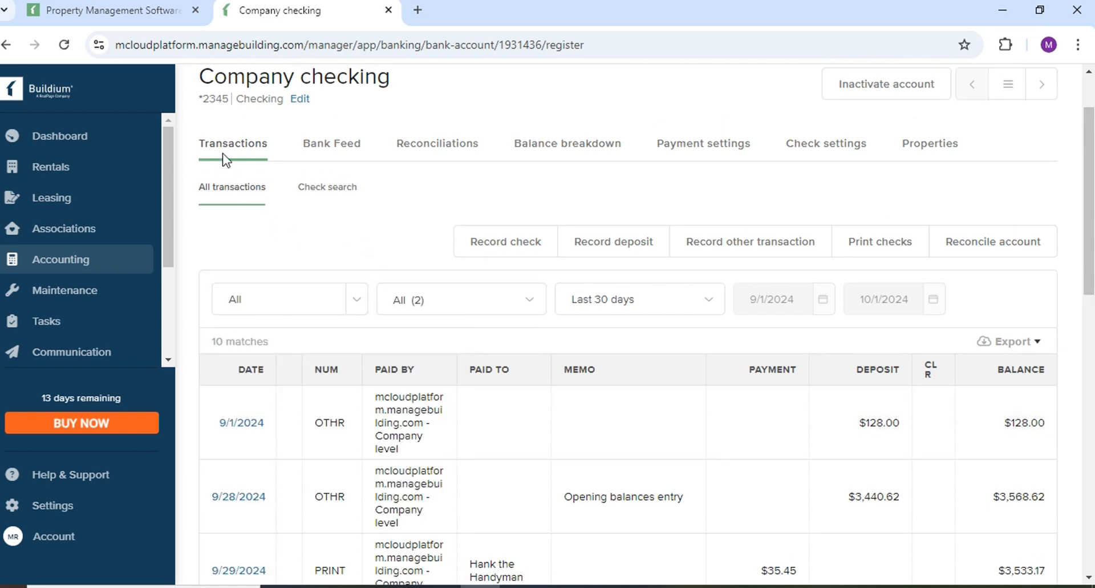
scroll(325, 285, "up", 1)
scroll(325, 285, "up", 1)
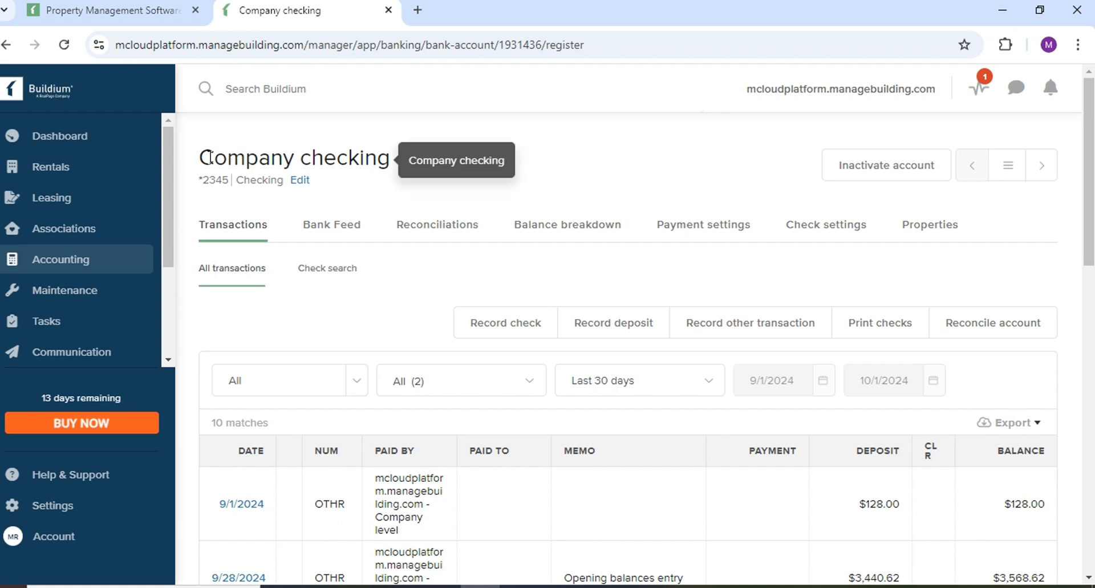
left_click_drag(201, 157, 458, 173)
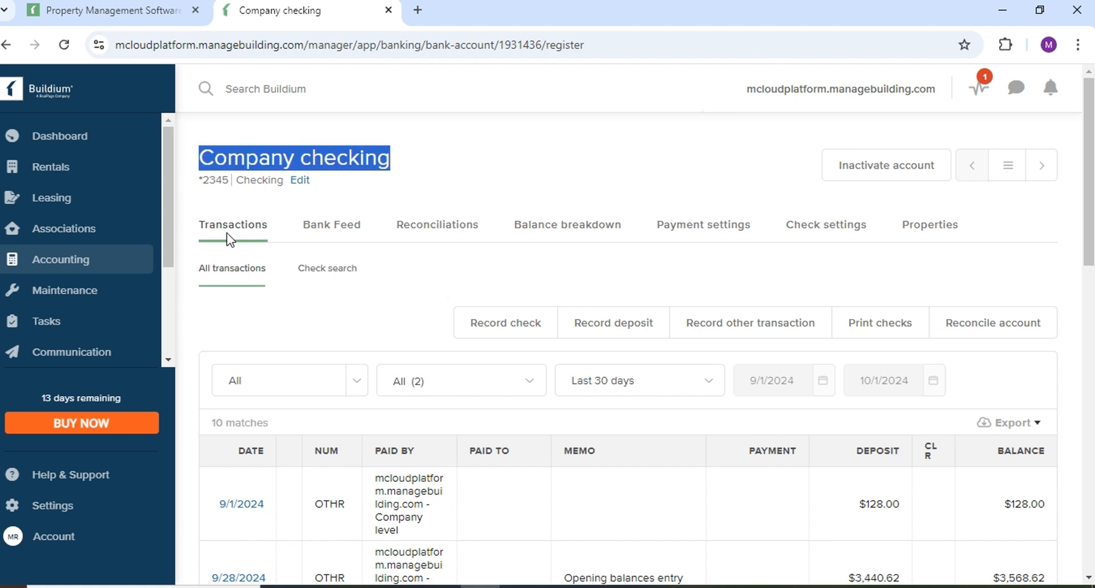
left_click(341, 228)
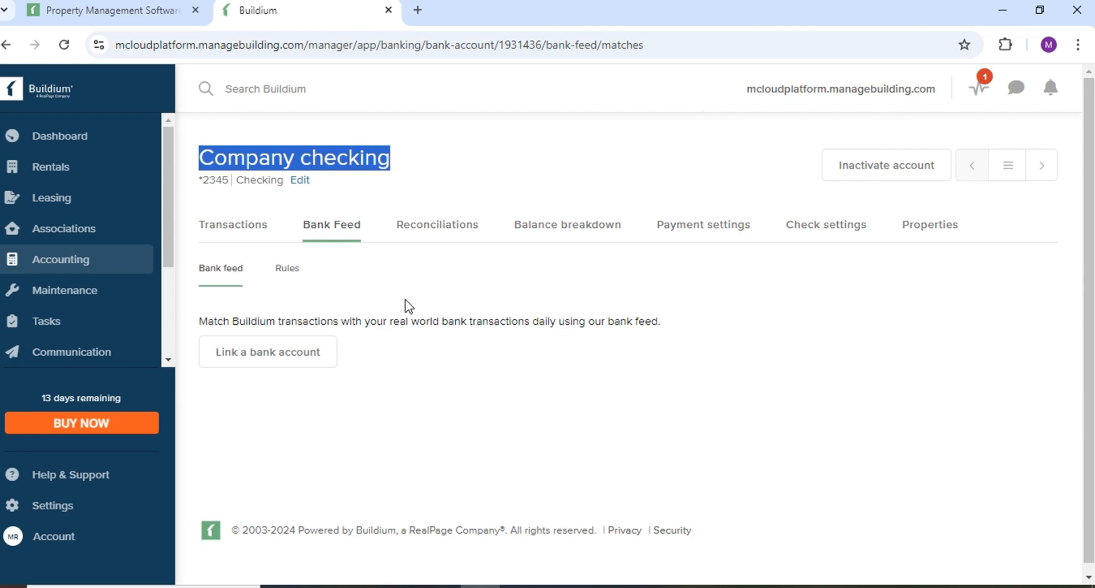
Review the bank feed Rules, then list the reconciliations, one completed ending 7/31/2024.
left_click(293, 273)
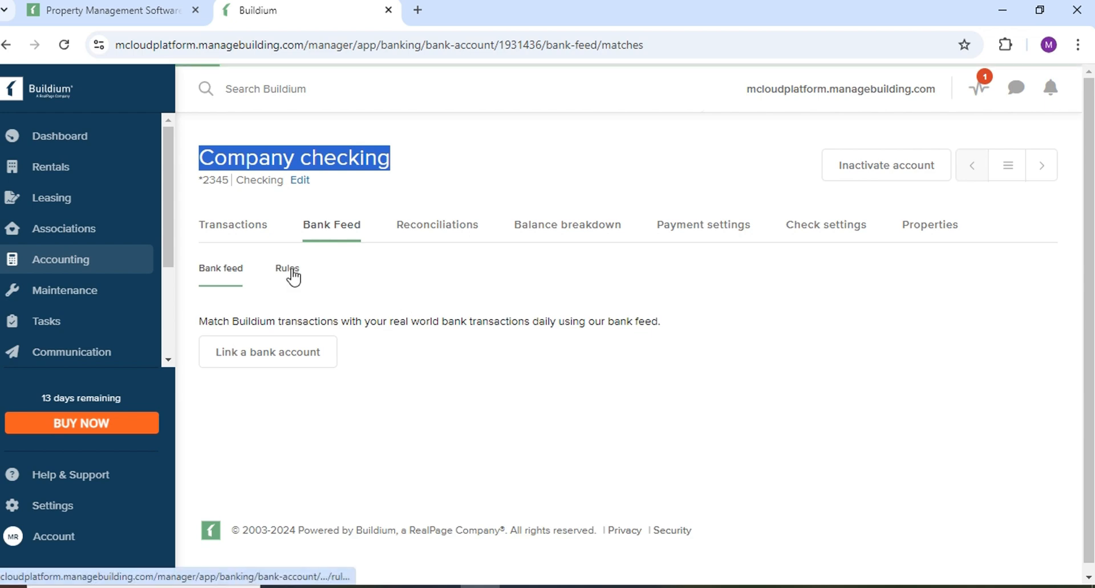
scroll(296, 379, "down", 2)
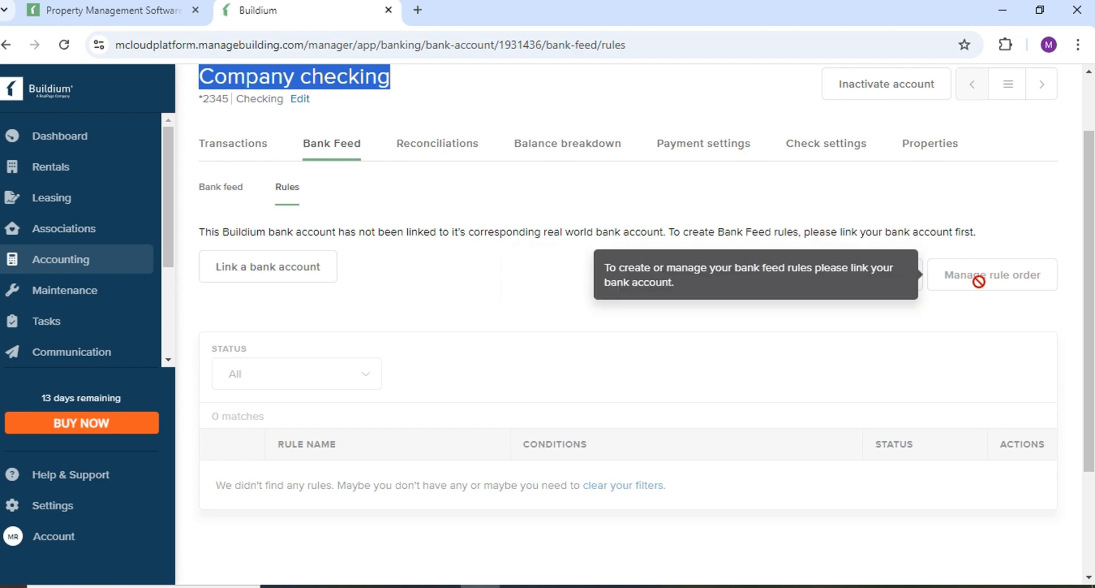
scroll(707, 345, "down", 3)
scroll(511, 348, "up", 5)
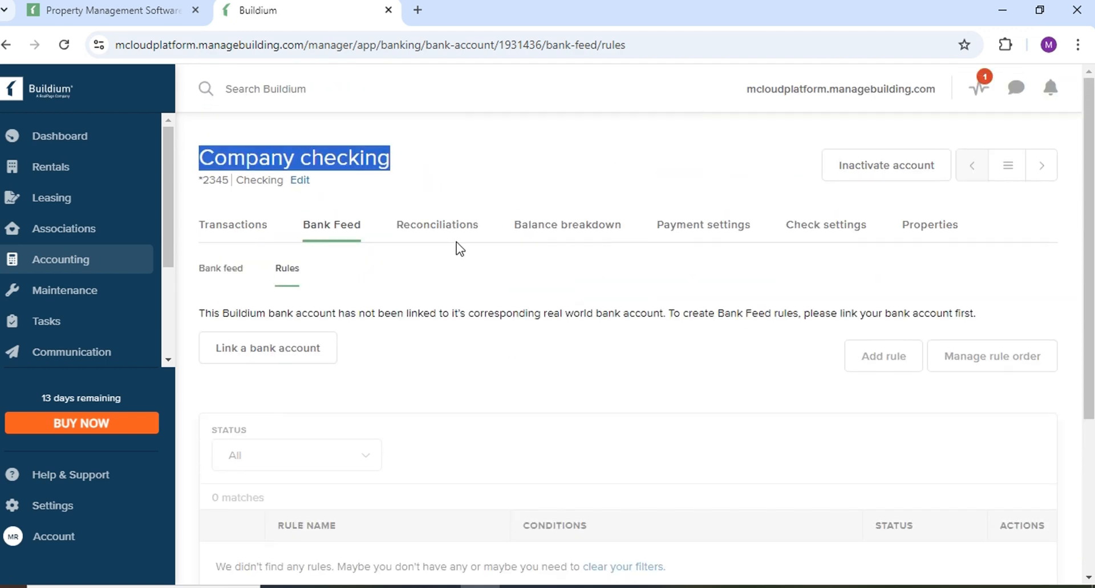
left_click(432, 232)
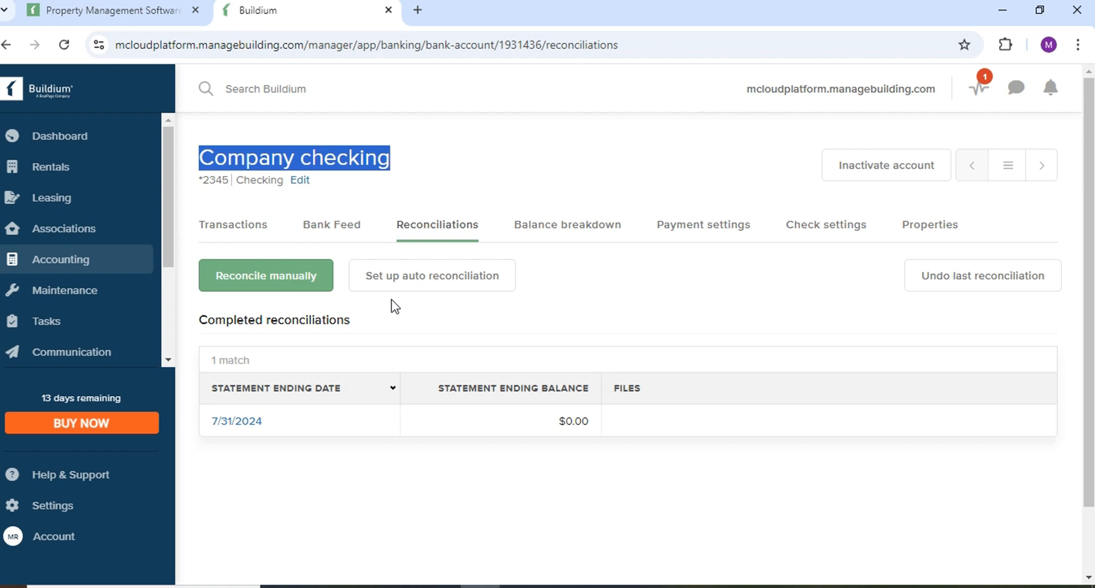
left_click(276, 281)
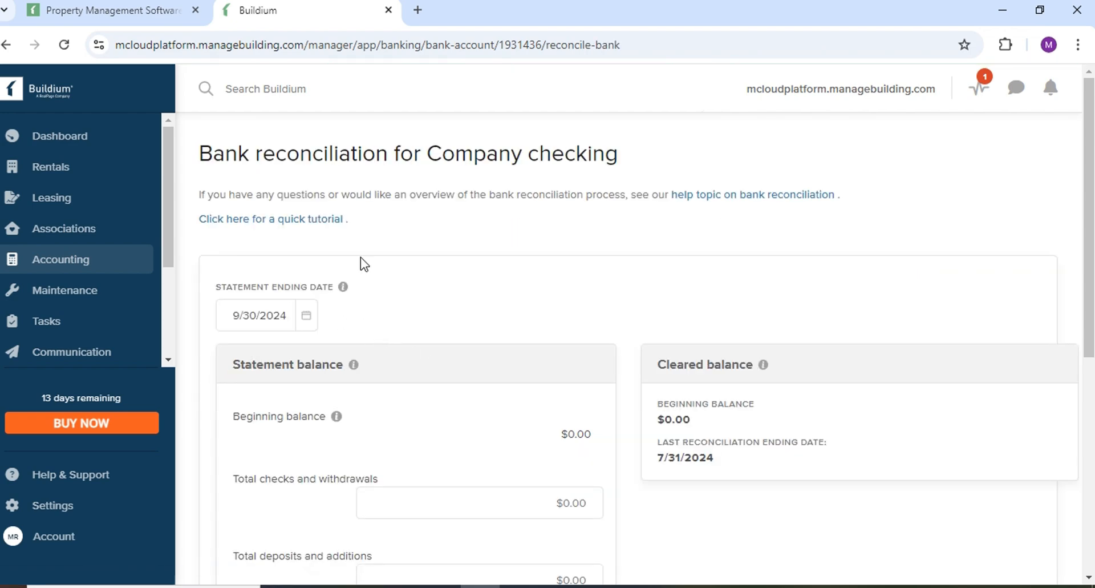
scroll(361, 257, "down", 1)
left_click(270, 240)
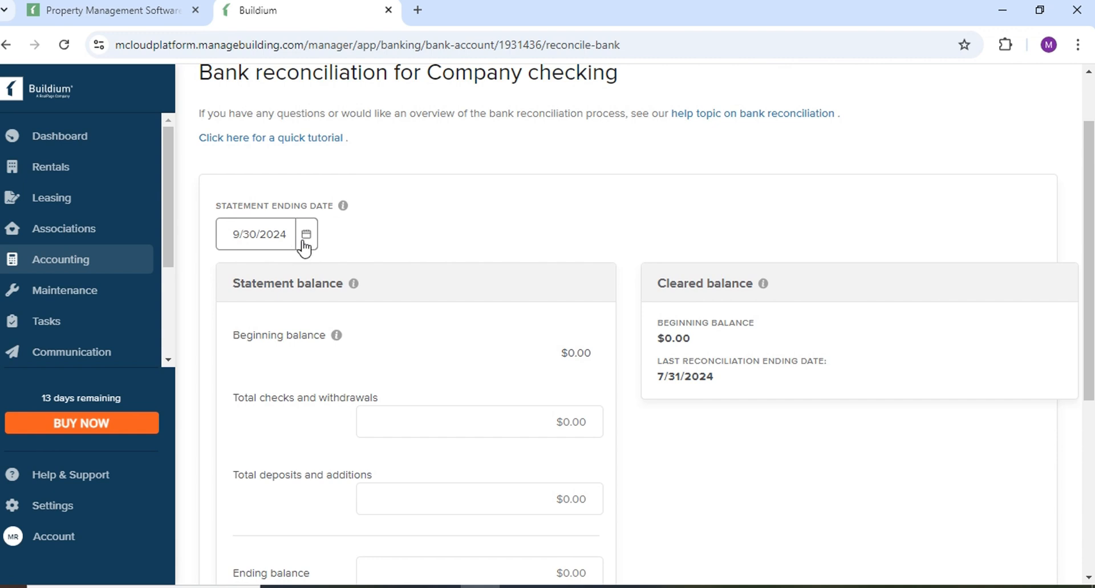
left_click(375, 231)
scroll(463, 274, "down", 1)
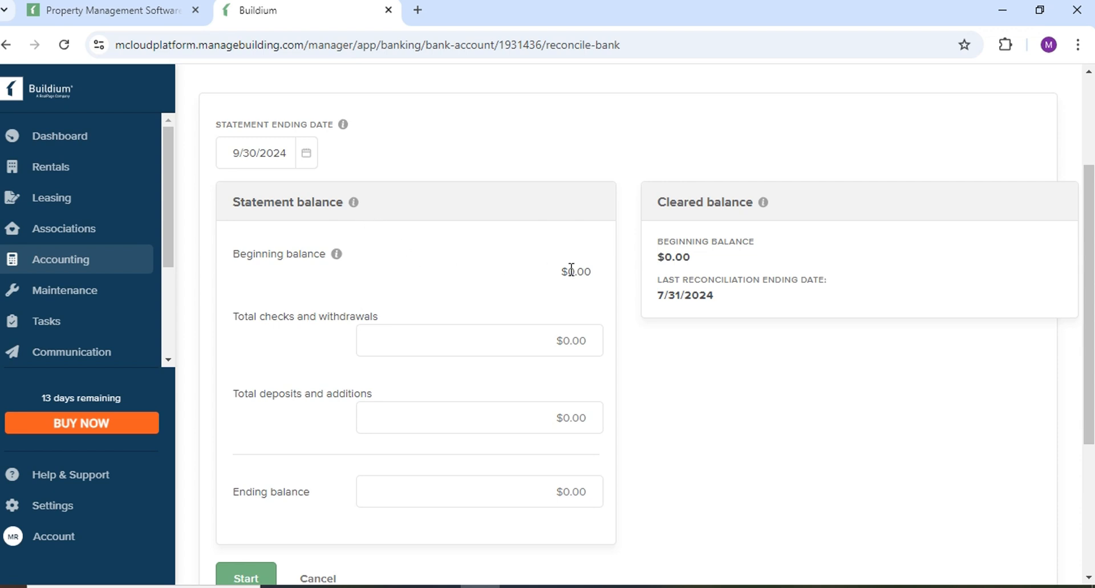
scroll(487, 270, "down", 2)
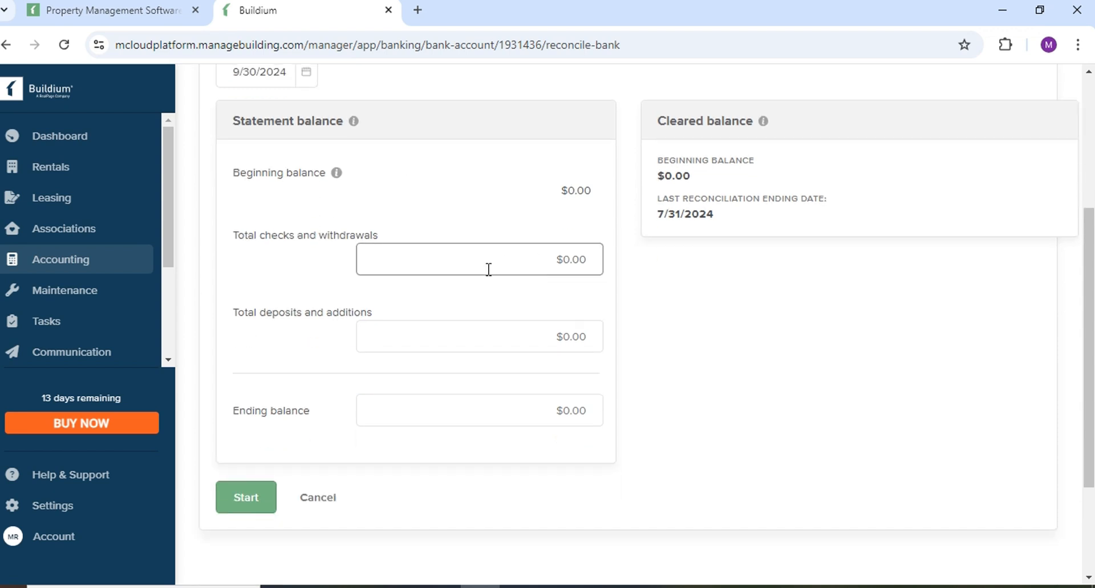
left_click_drag(240, 173, 510, 181)
left_click(854, 238)
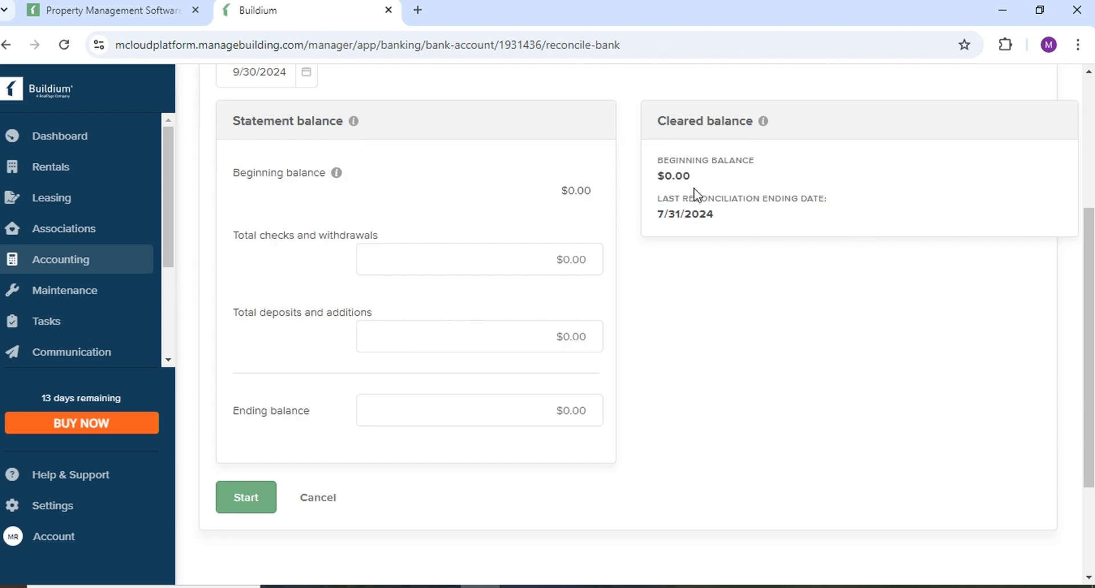
scroll(406, 375, "down", 3)
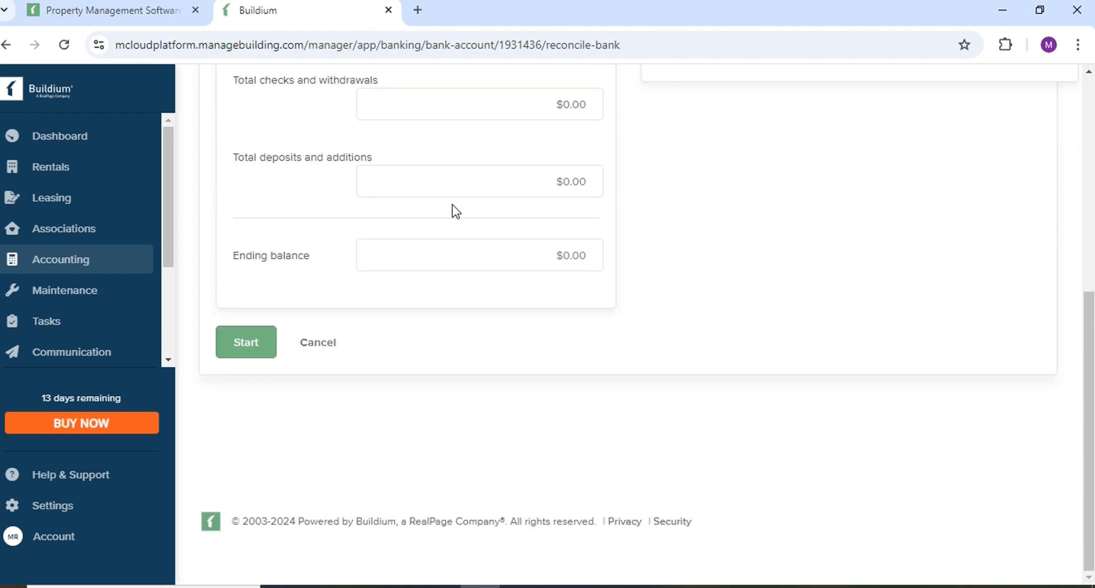
left_click(474, 247)
scroll(474, 247, "up", 6)
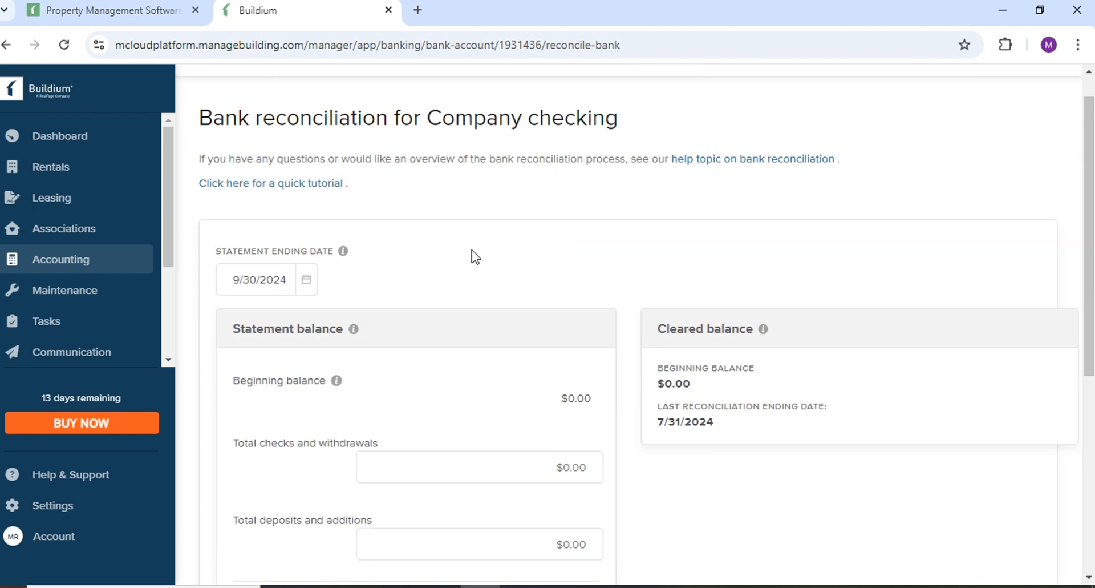
scroll(531, 323, "down", 3)
double_click(571, 268)
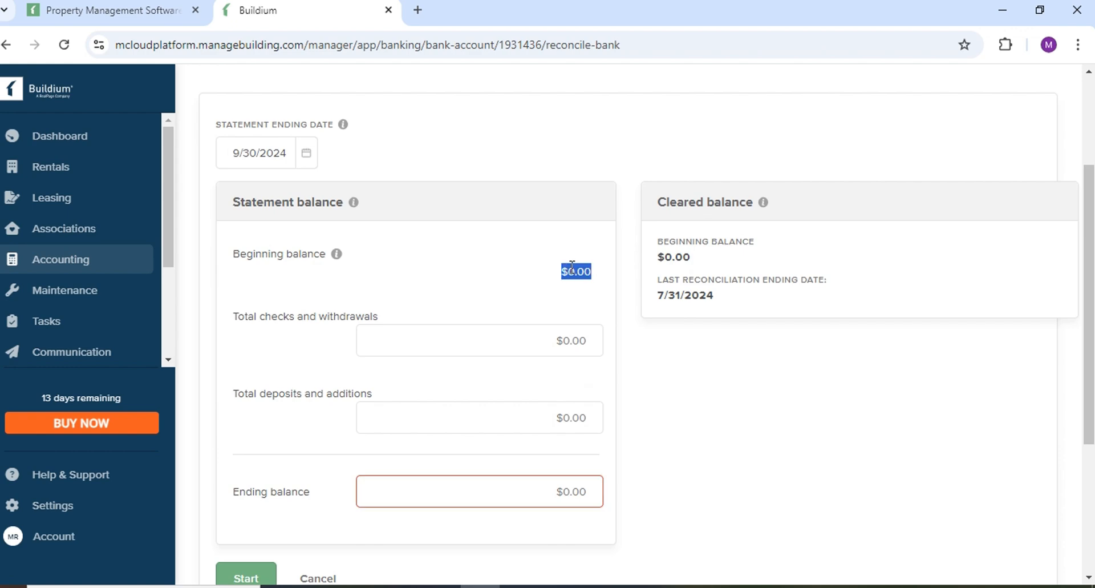
scroll(348, 230, "up", 3)
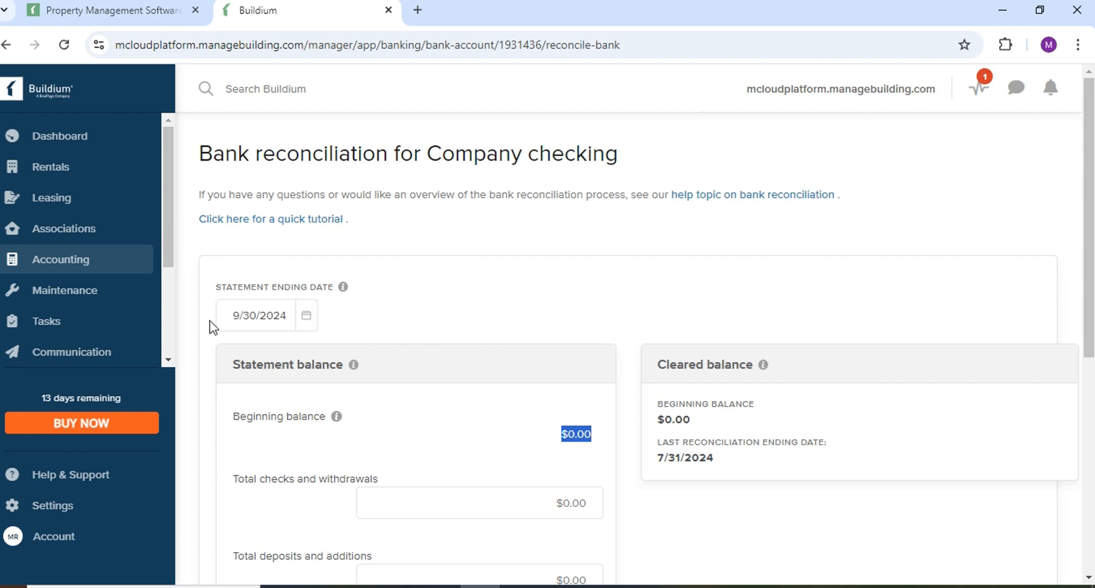
scroll(459, 379, "down", 1)
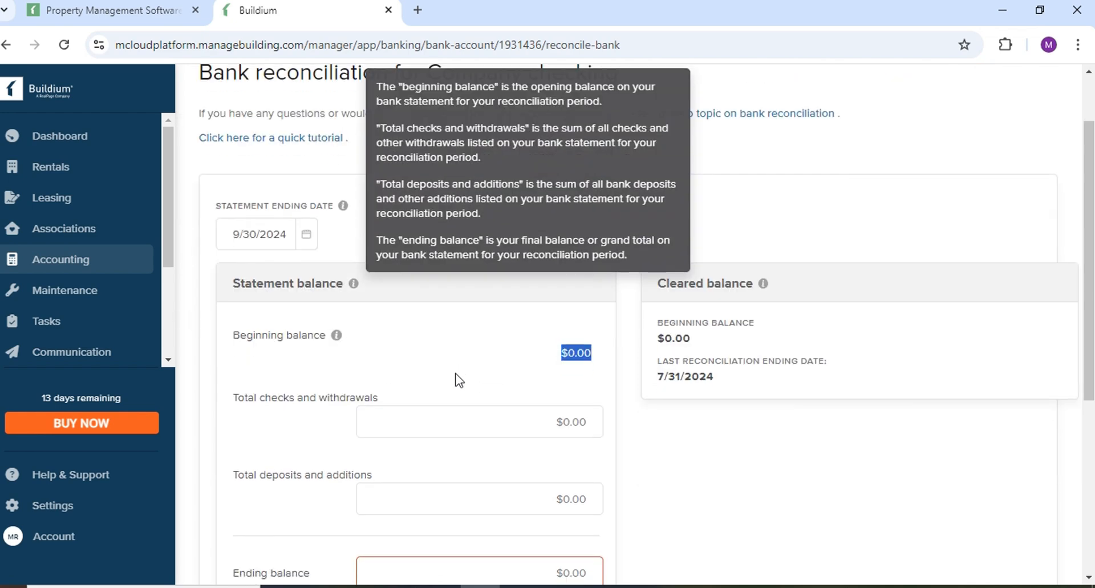
left_click(574, 371)
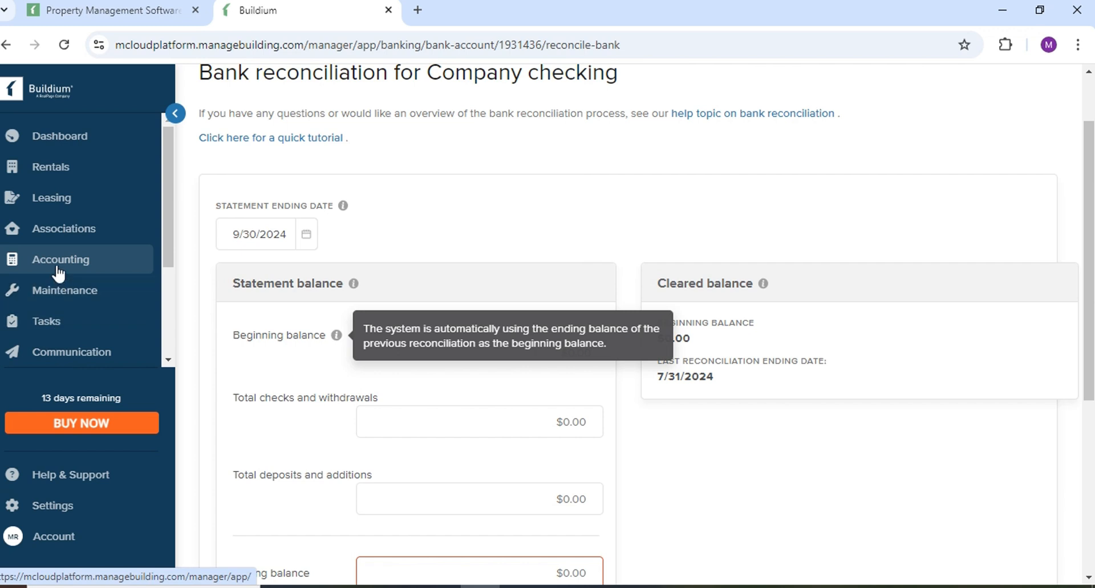
Browse the Maintenance, Tasks, Rentals and Leasing sections, then go to Accounting's Chart of accounts.
left_click(64, 302)
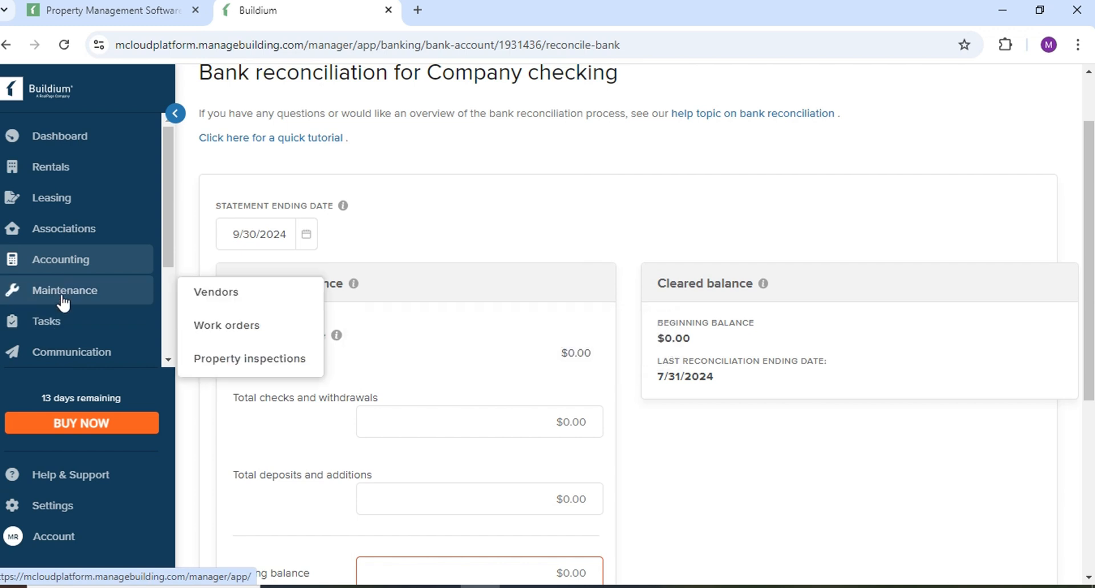
left_click(59, 320)
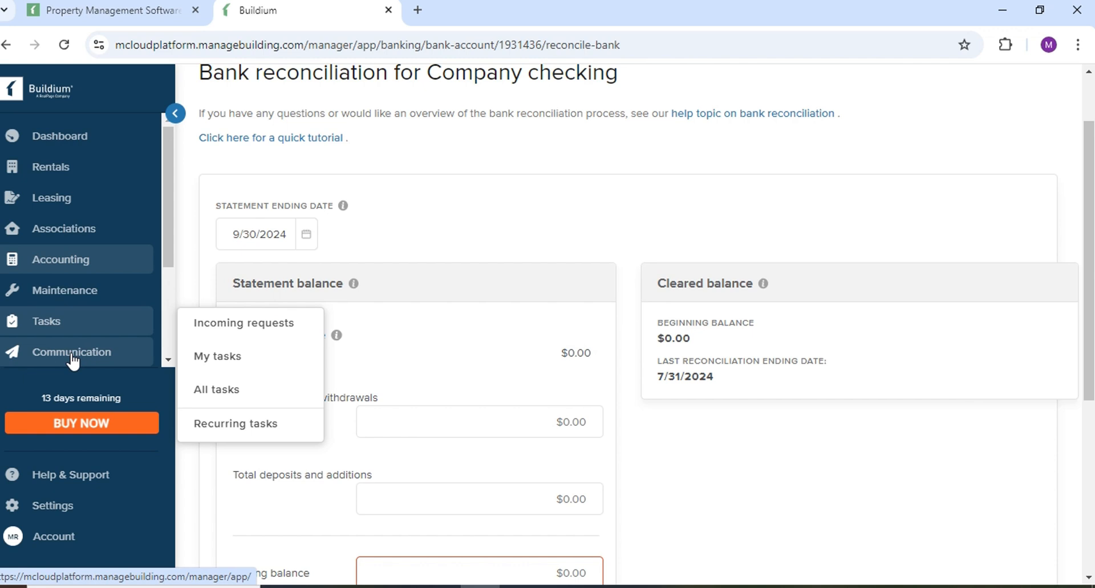
left_click(53, 169)
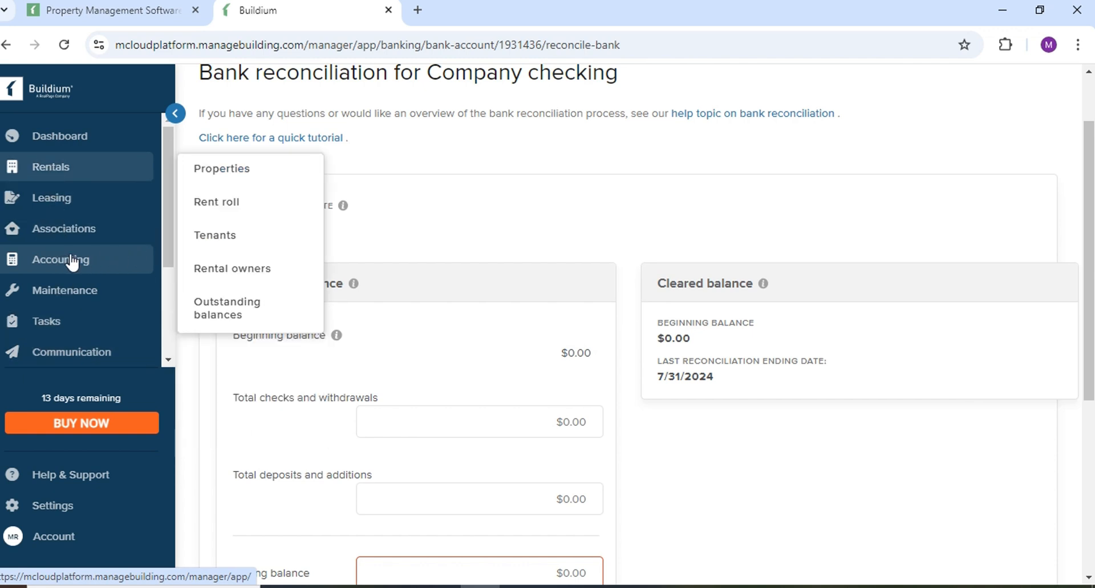
left_click(57, 207)
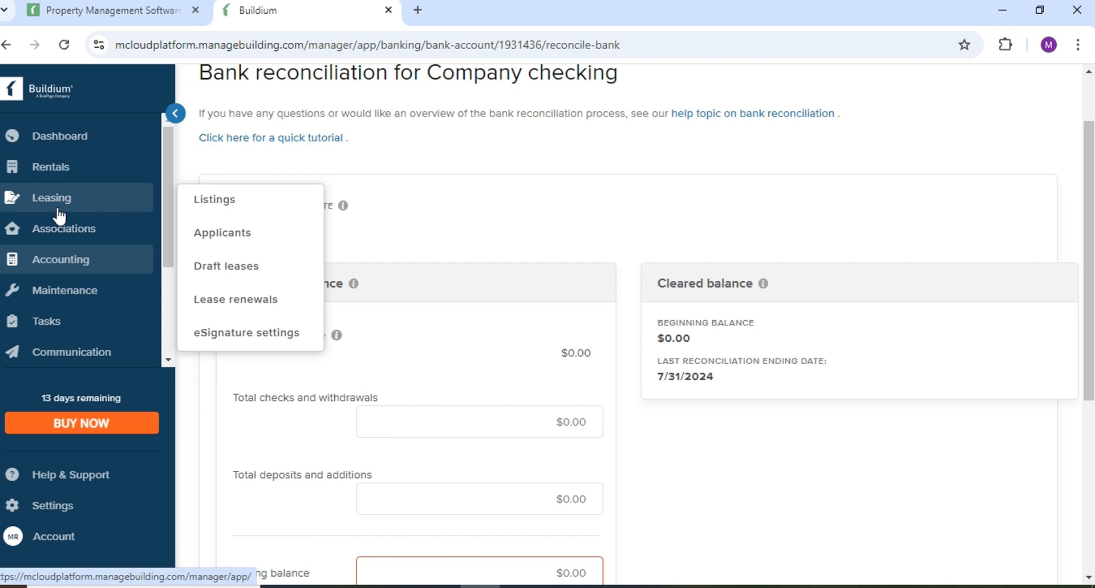
left_click(69, 274)
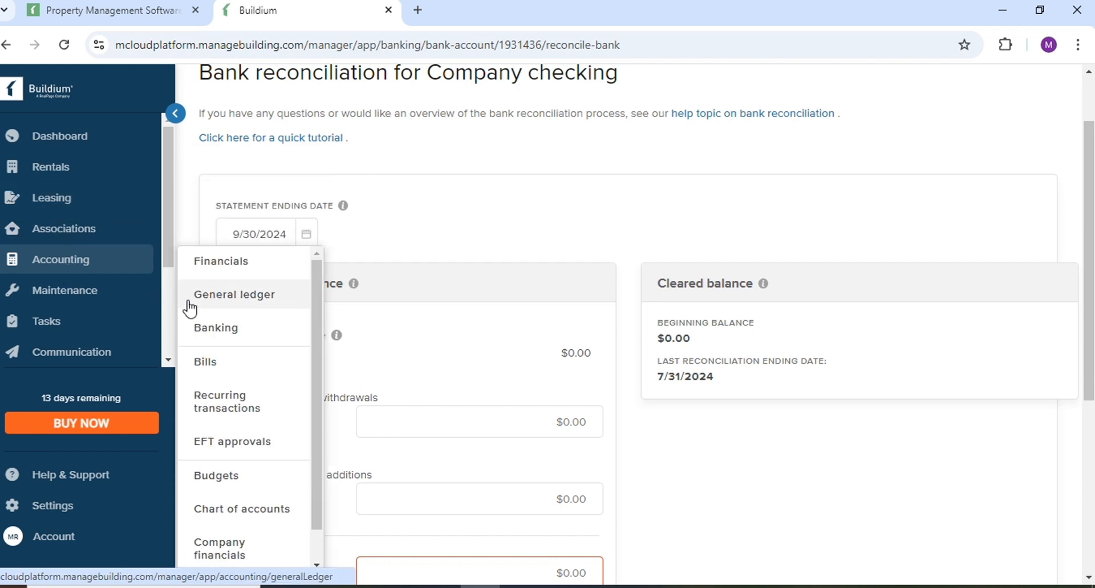
scroll(189, 319, "down", 1)
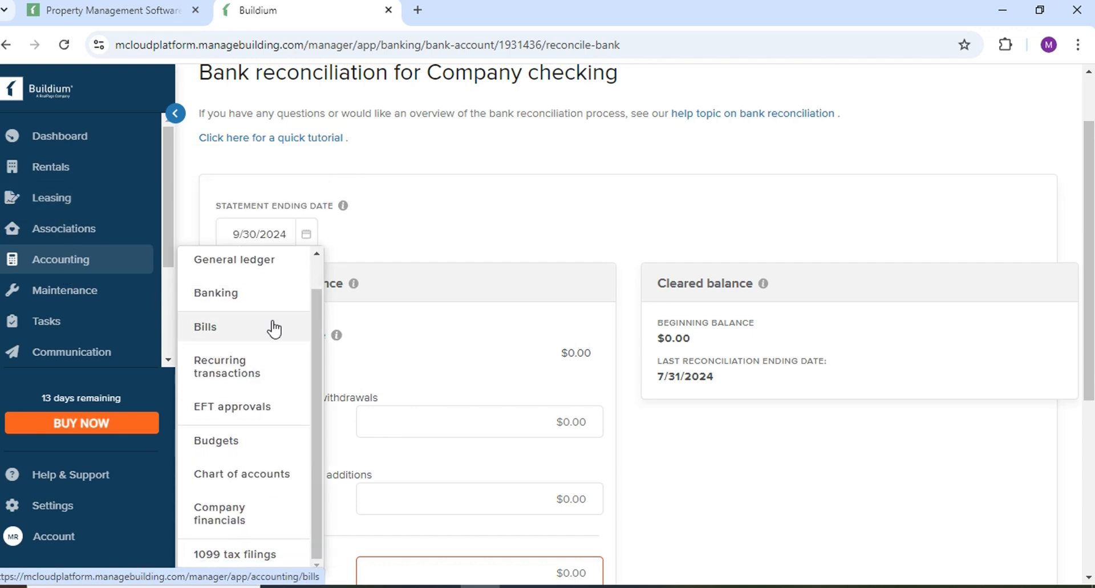
left_click(259, 474)
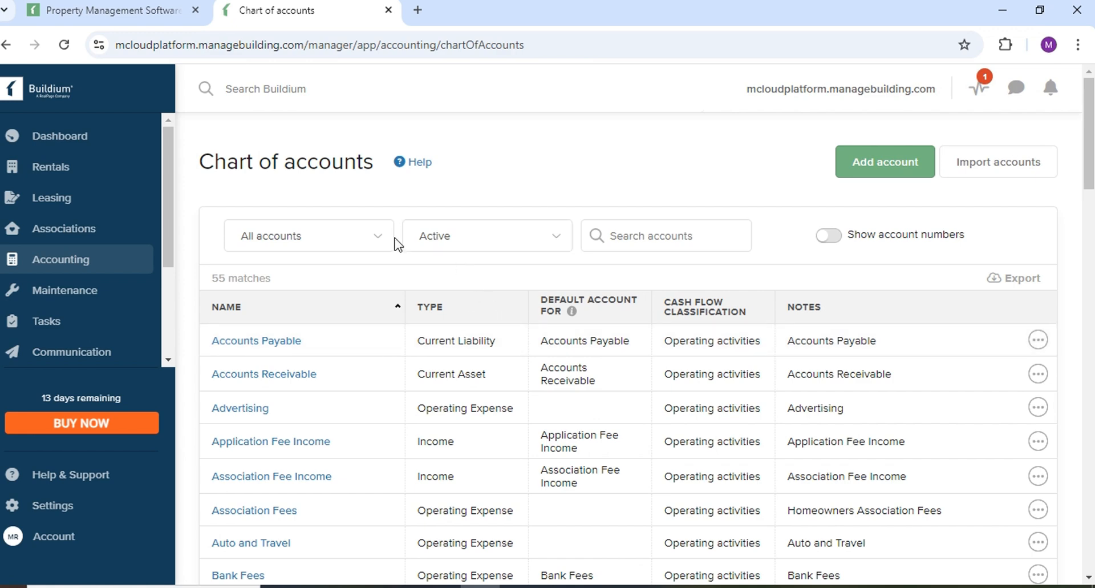
Filter the Chart of accounts to Asset accounts only, showing 12 matches.
left_click(382, 244)
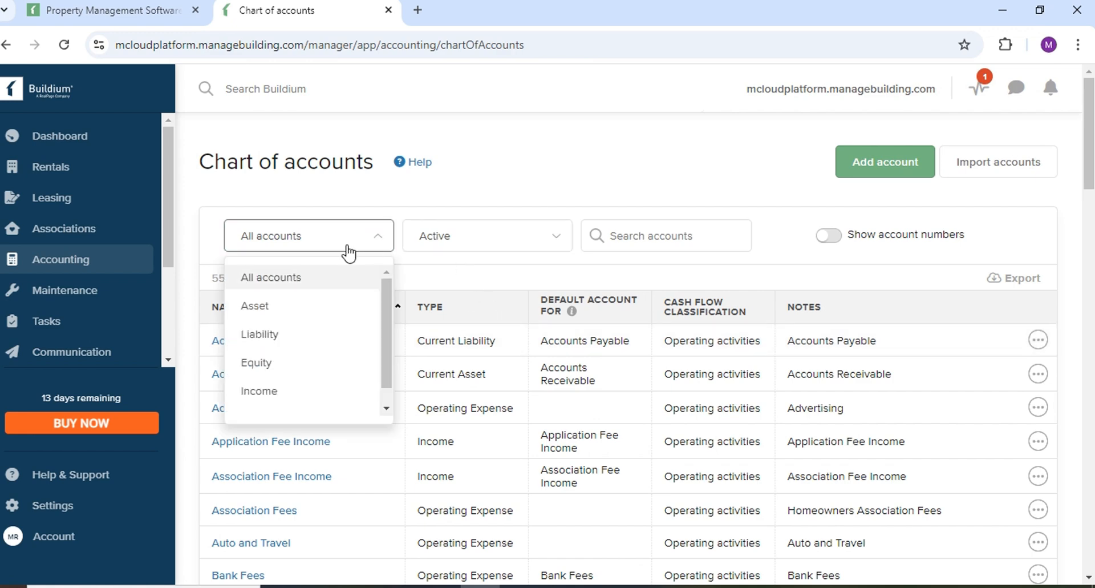
scroll(276, 342, "down", 1)
scroll(274, 345, "down", 5)
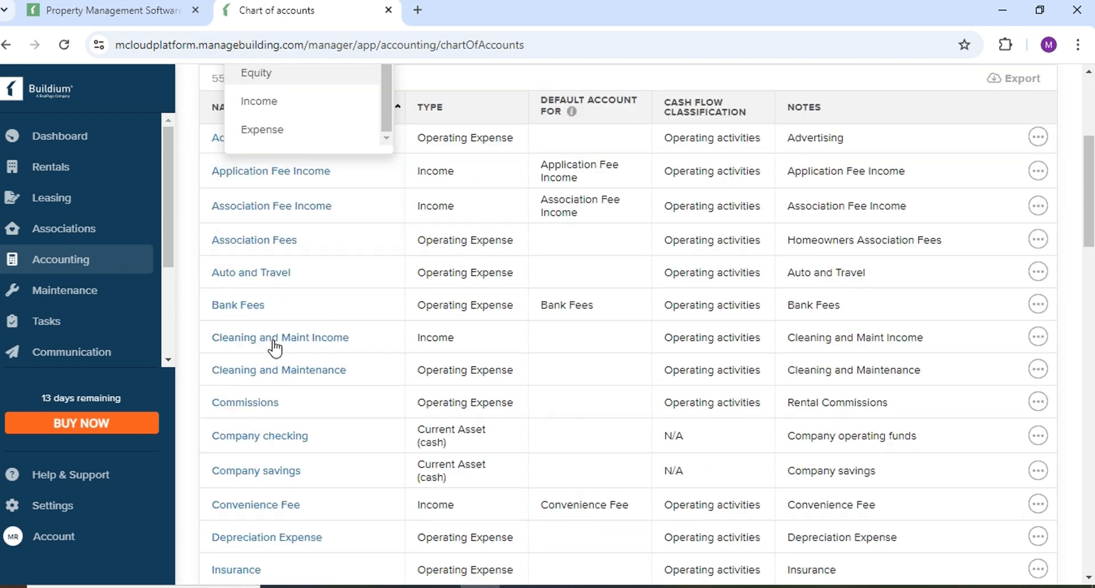
scroll(273, 320, "up", 5)
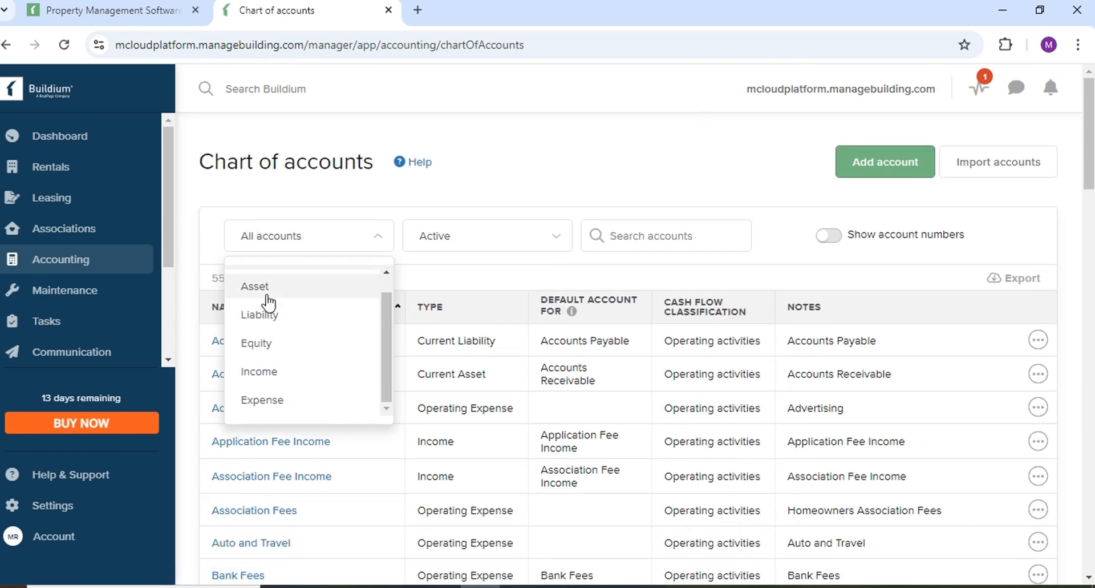
left_click(254, 287)
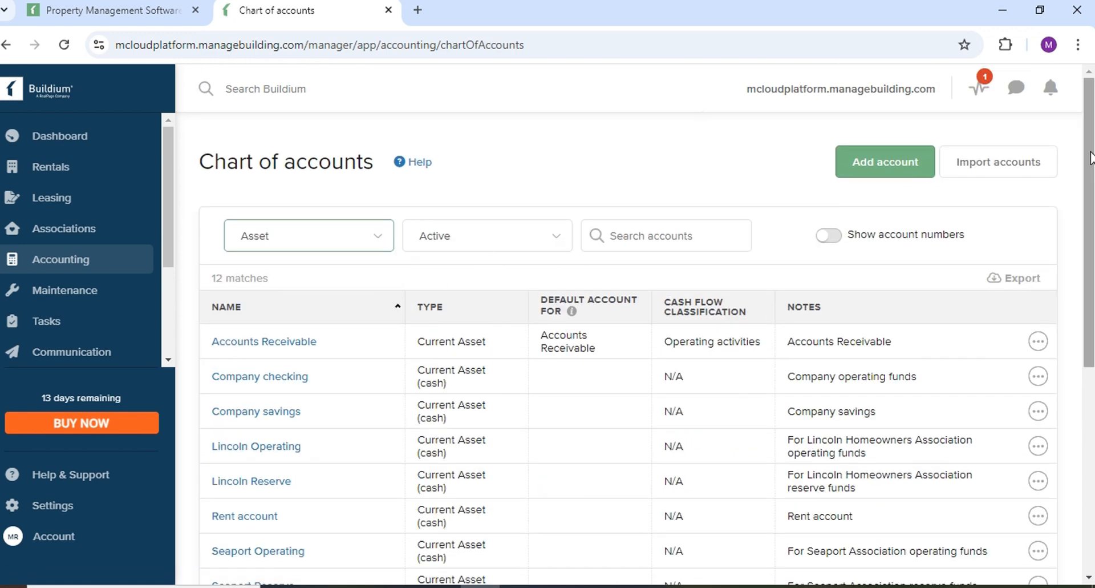
Start a new account and set its account type to Current asset.
left_click(861, 166)
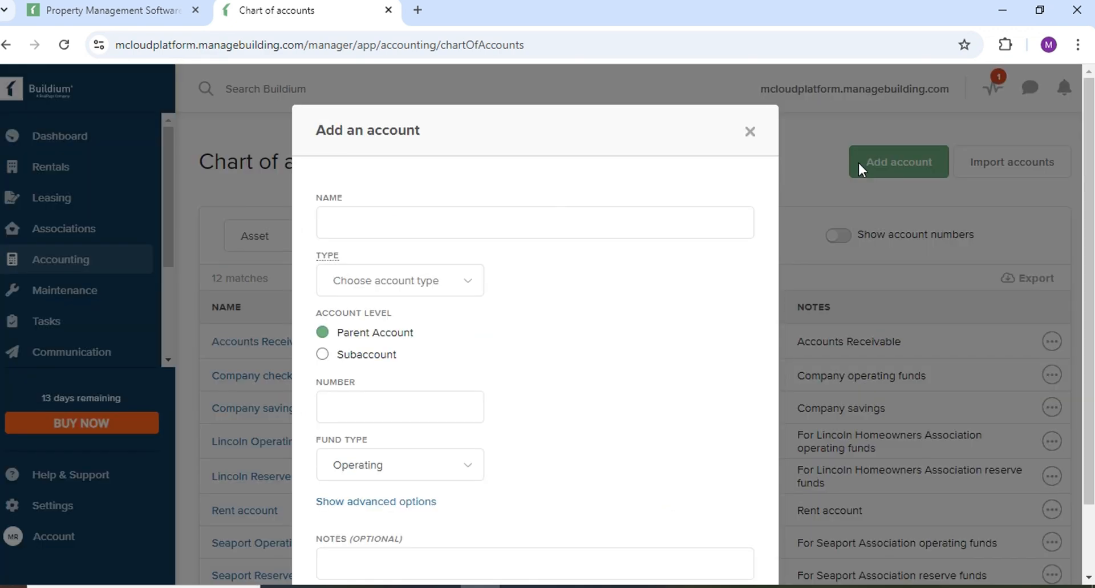
left_click(423, 217)
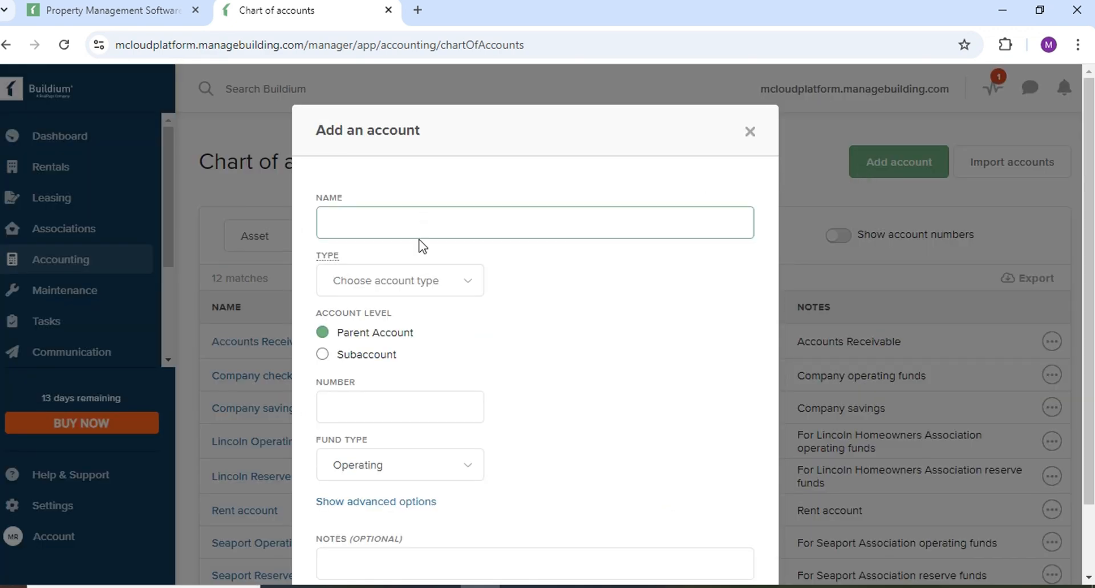
left_click(470, 283)
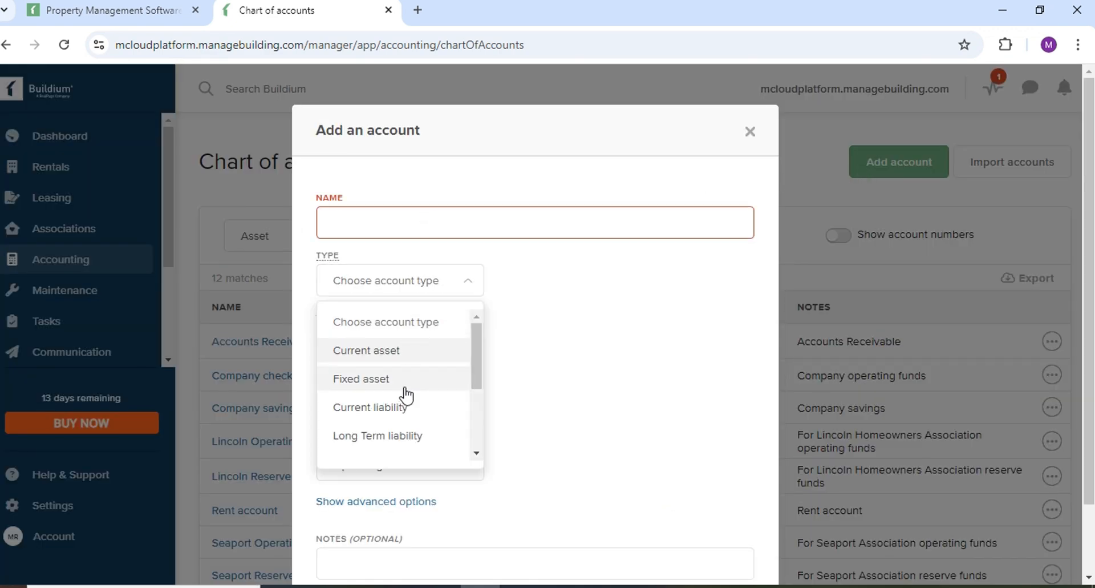
scroll(398, 390, "down", 5)
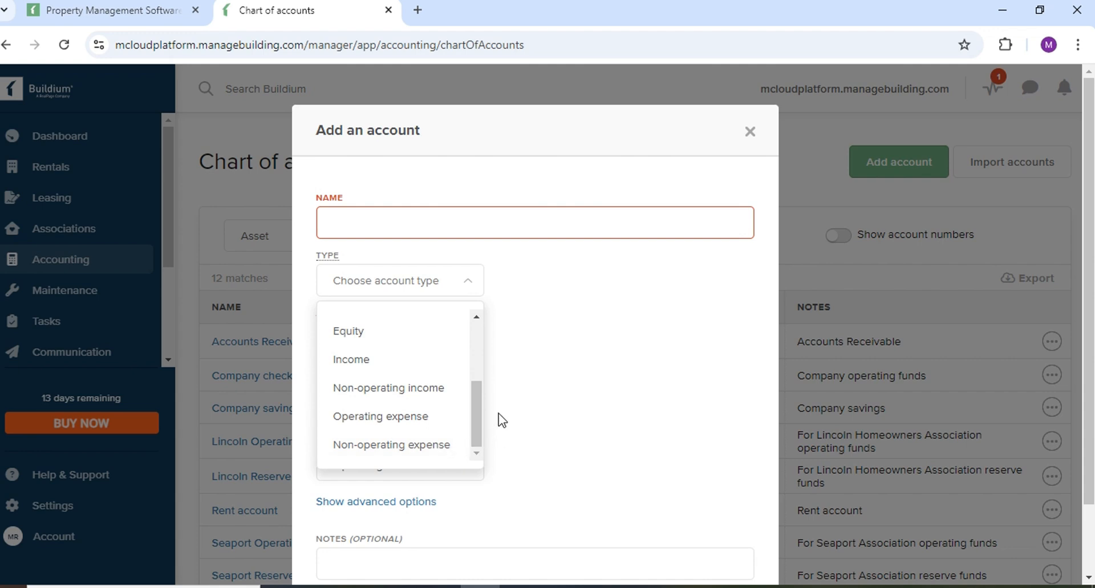
scroll(365, 418, "up", 5)
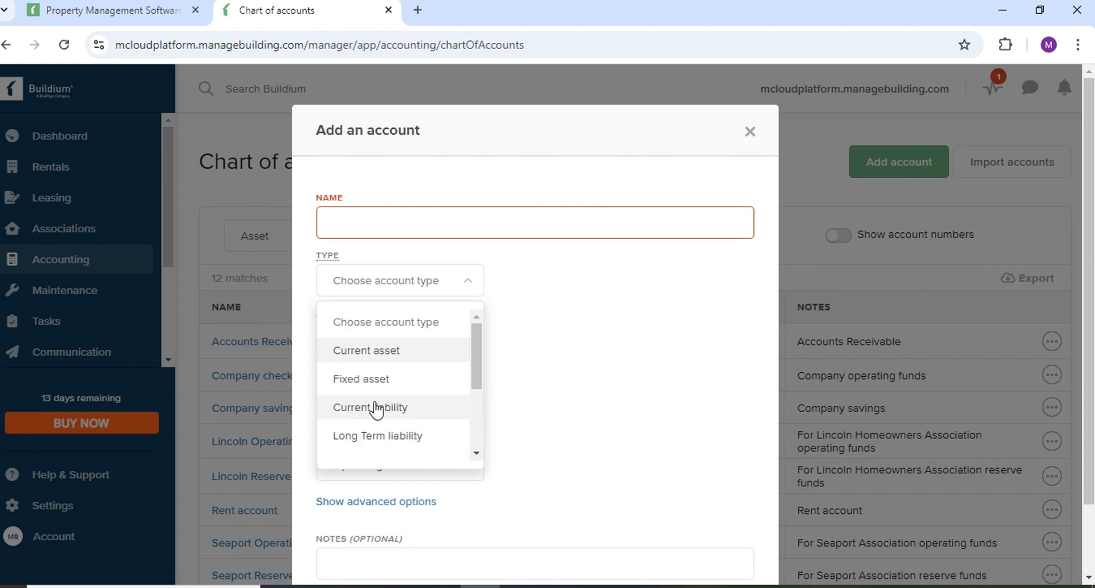
left_click(386, 355)
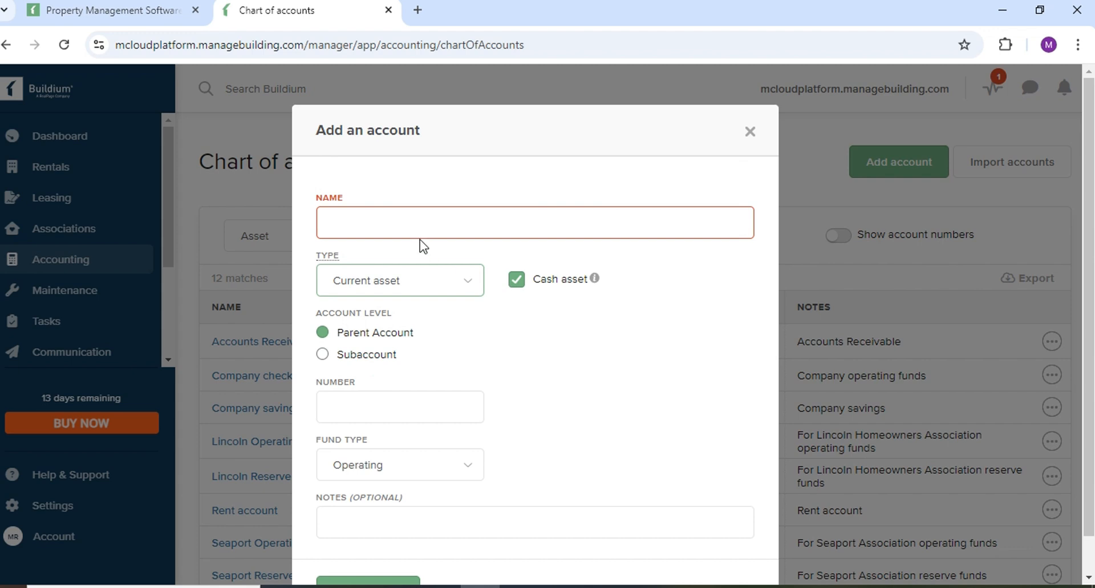
left_click(476, 287)
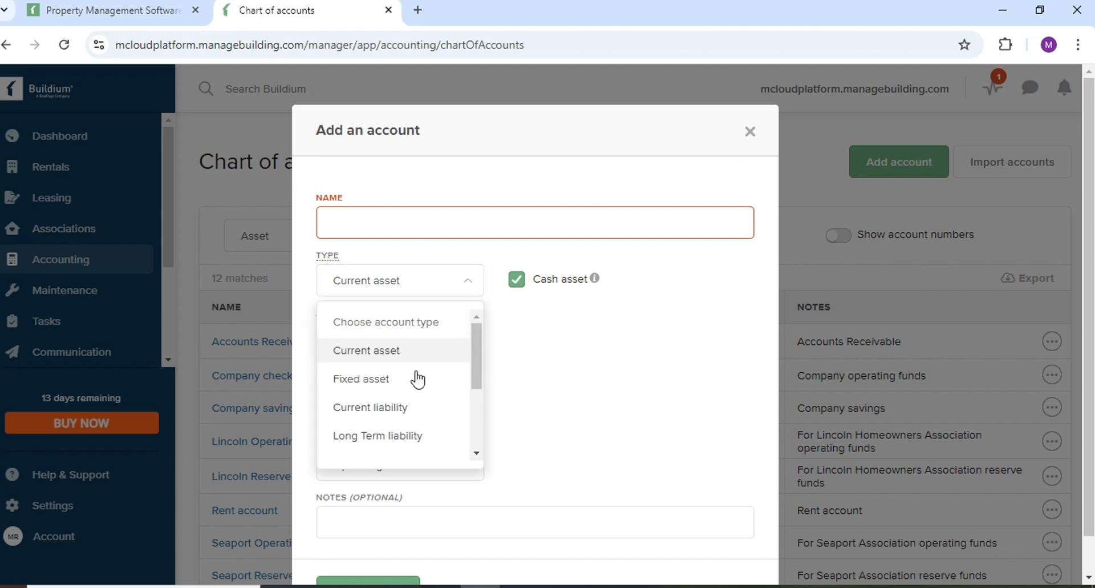
left_click(417, 226)
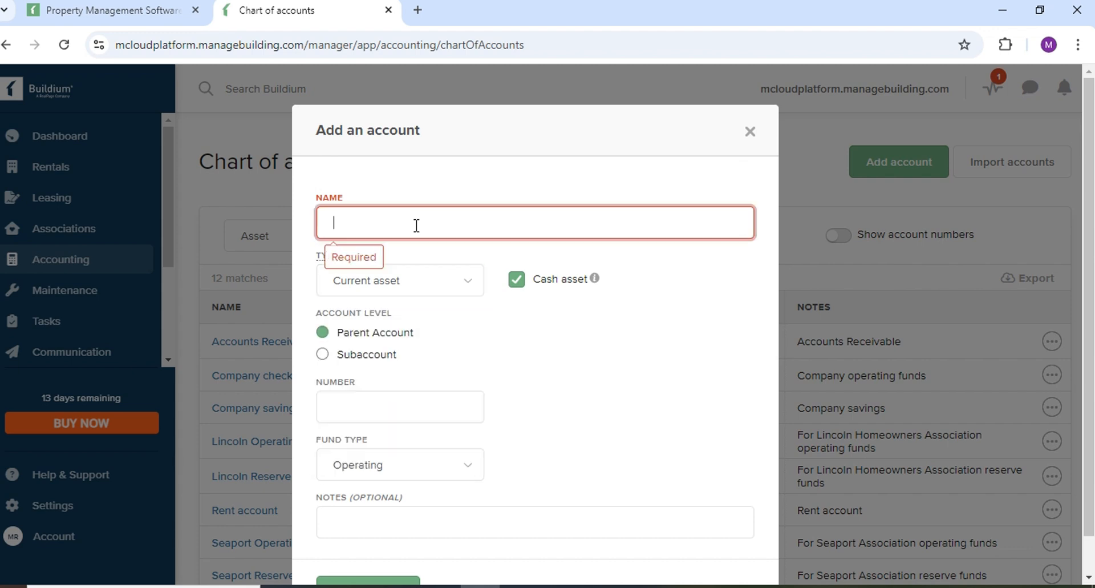
Name the account 'bank', give it number 2322, and save it.
type("bank")
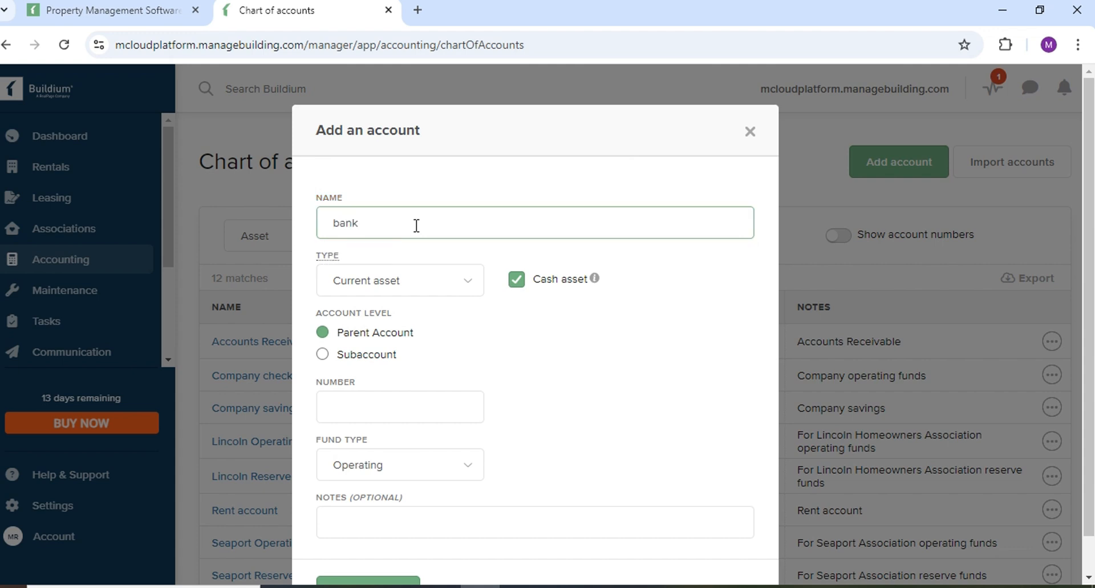
scroll(426, 342, "down", 1)
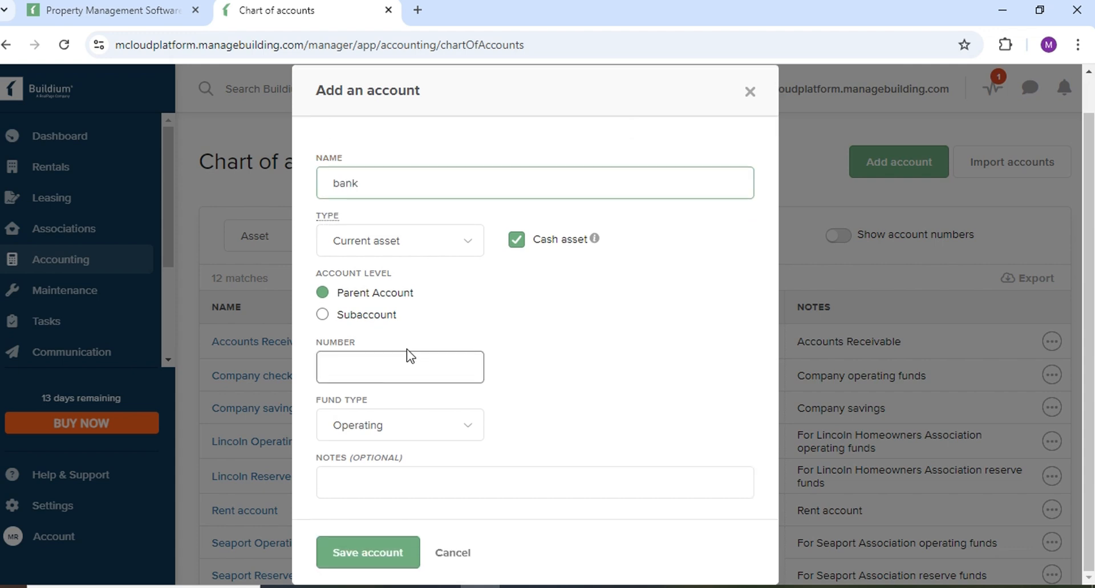
left_click(377, 363)
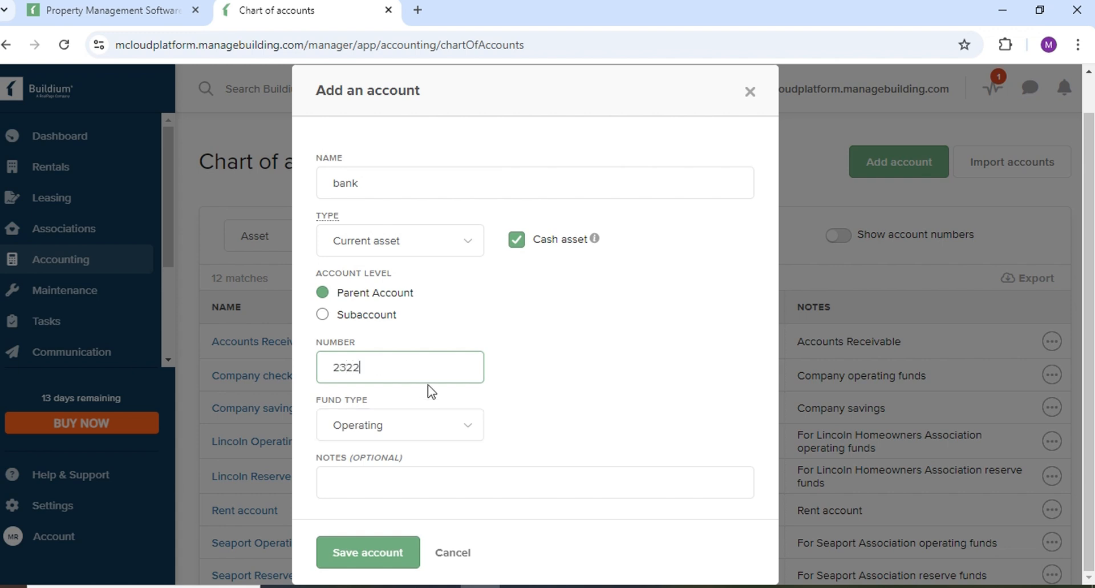
left_click(410, 475)
left_click(380, 552)
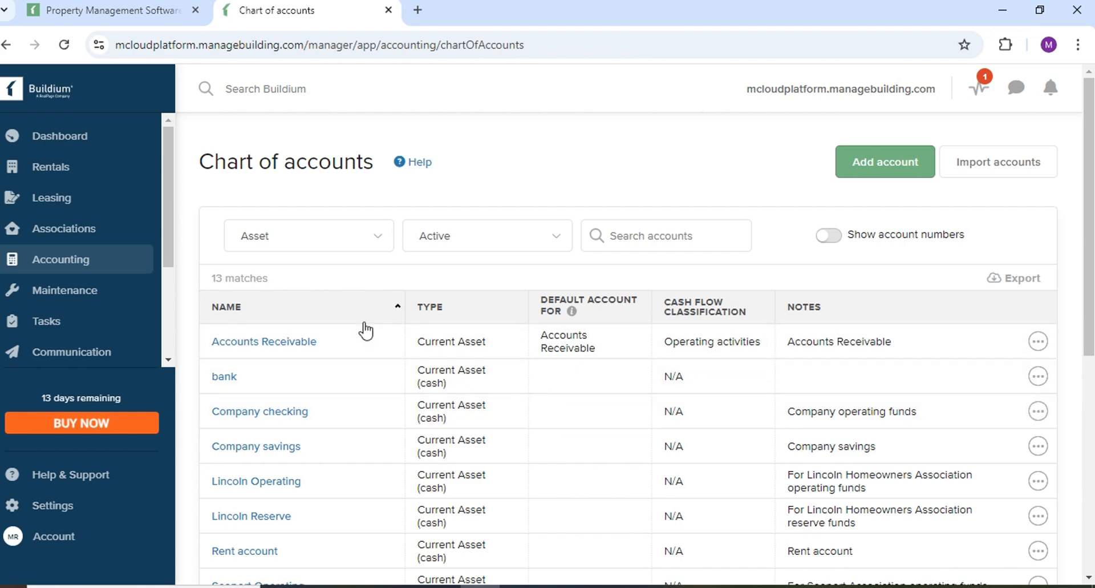
scroll(363, 326, "down", 3)
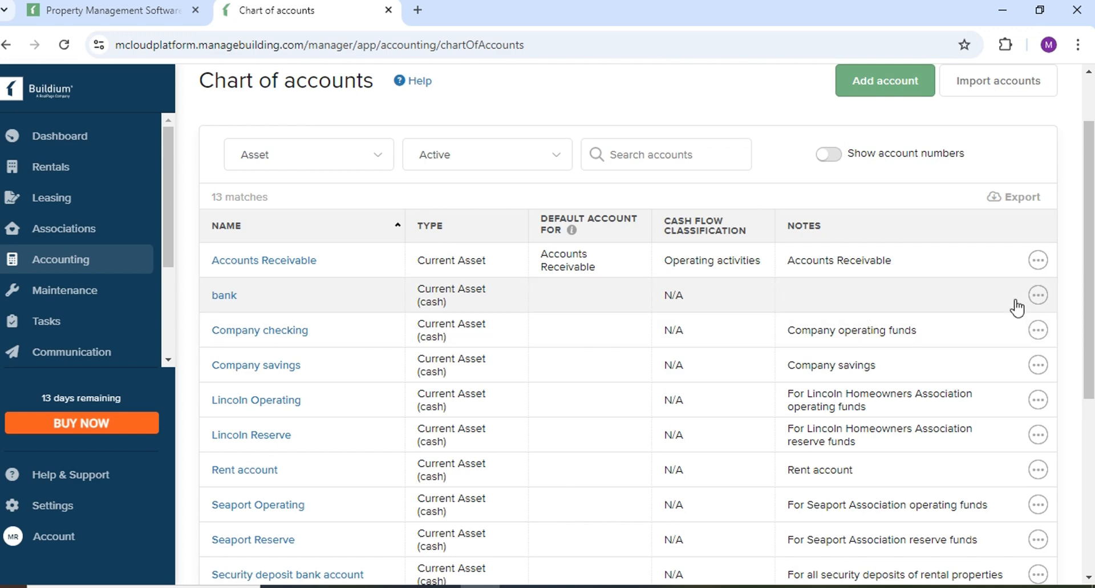
left_click(1038, 294)
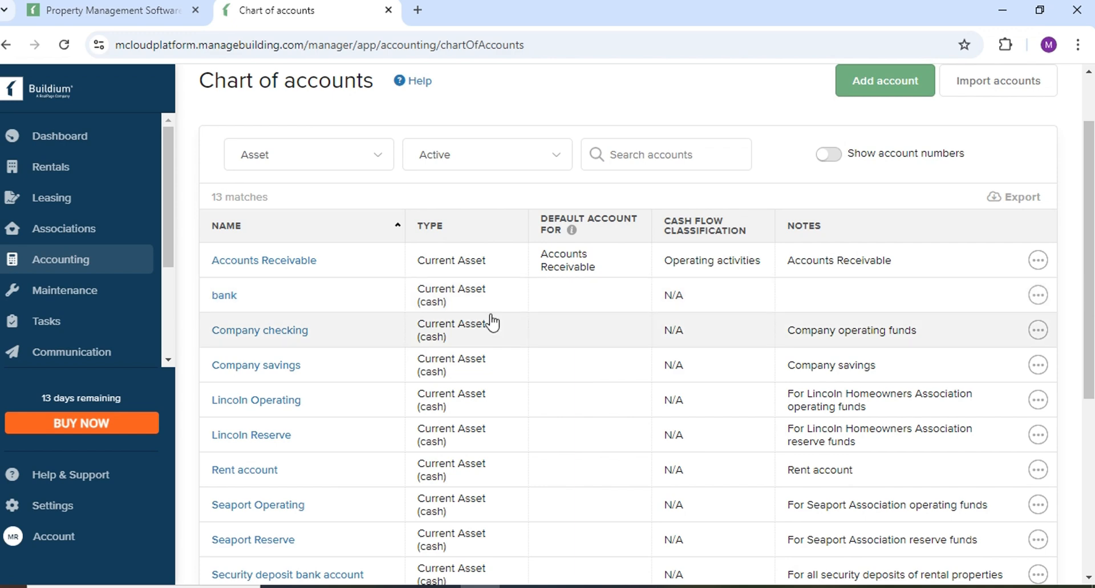
left_click(1038, 296)
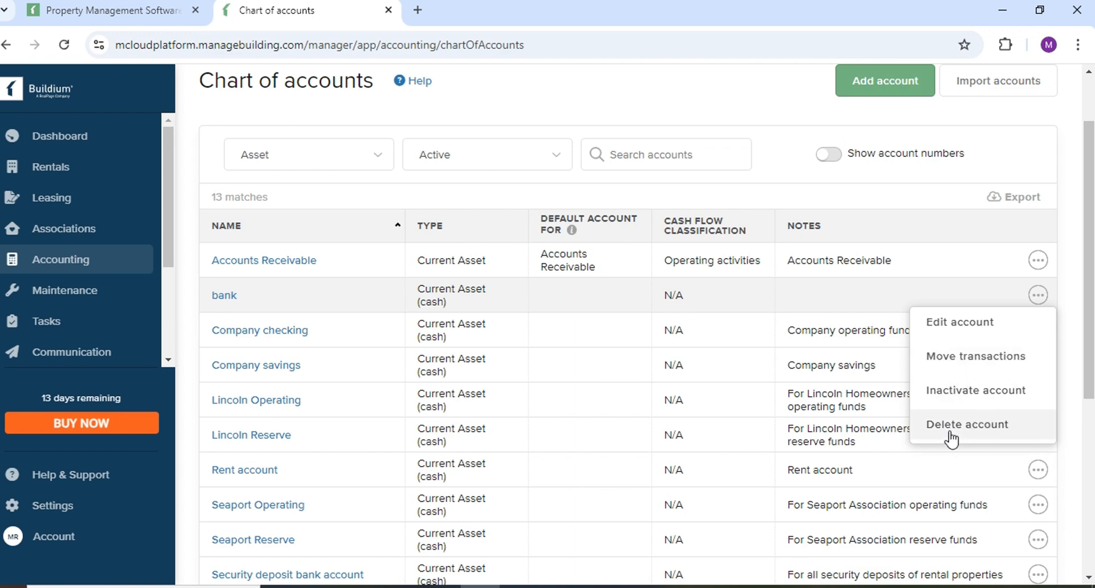
scroll(634, 333, "down", 2)
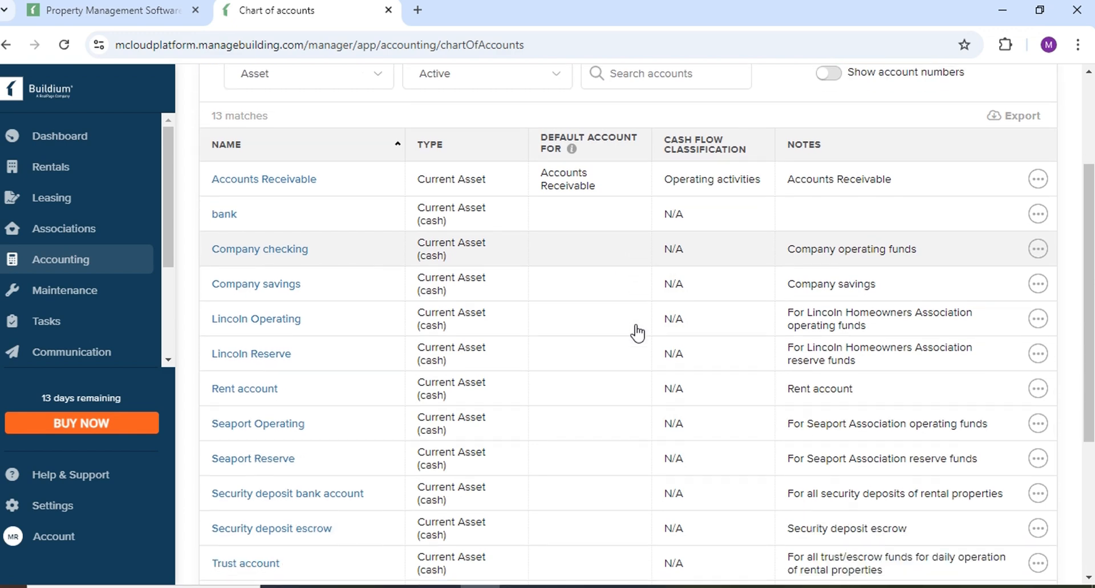
scroll(637, 333, "down", 3)
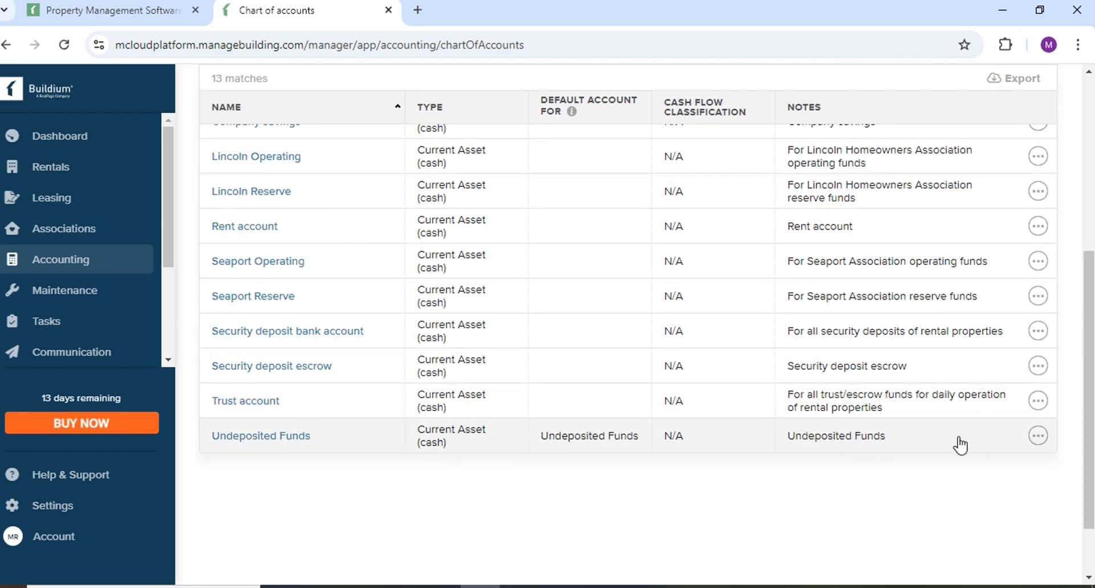
scroll(670, 371, "up", 5)
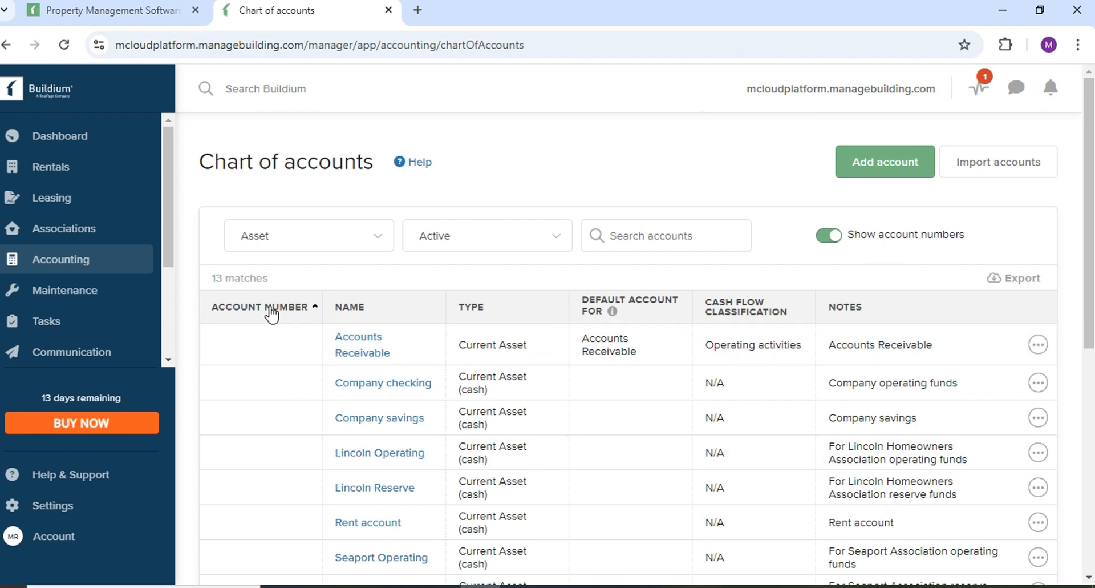
Scroll the numbered asset list to find the bank account listed under 2322.
scroll(260, 404, "down", 3)
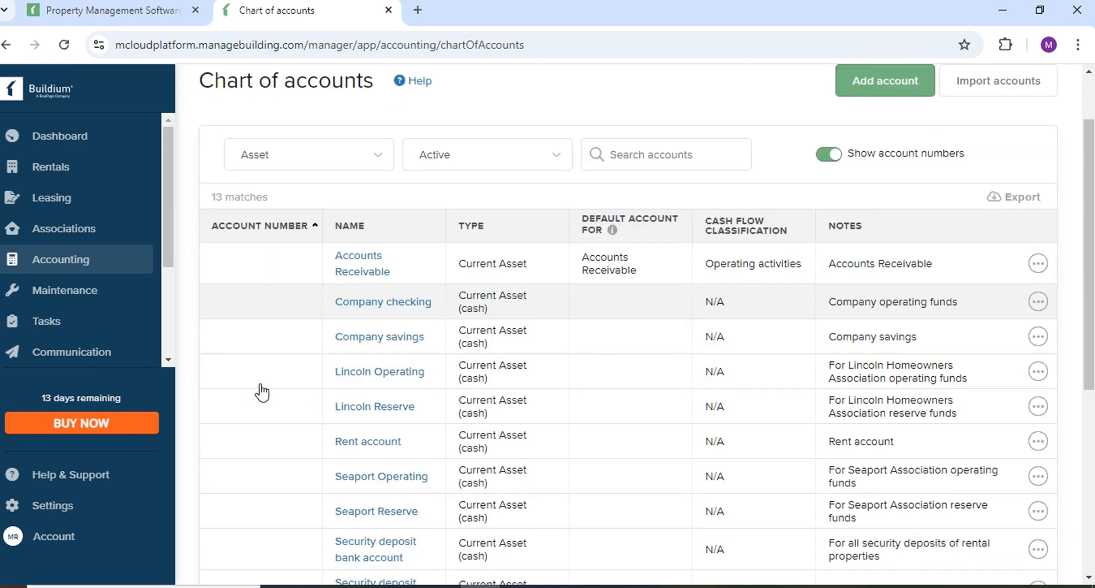
scroll(262, 393, "down", 4)
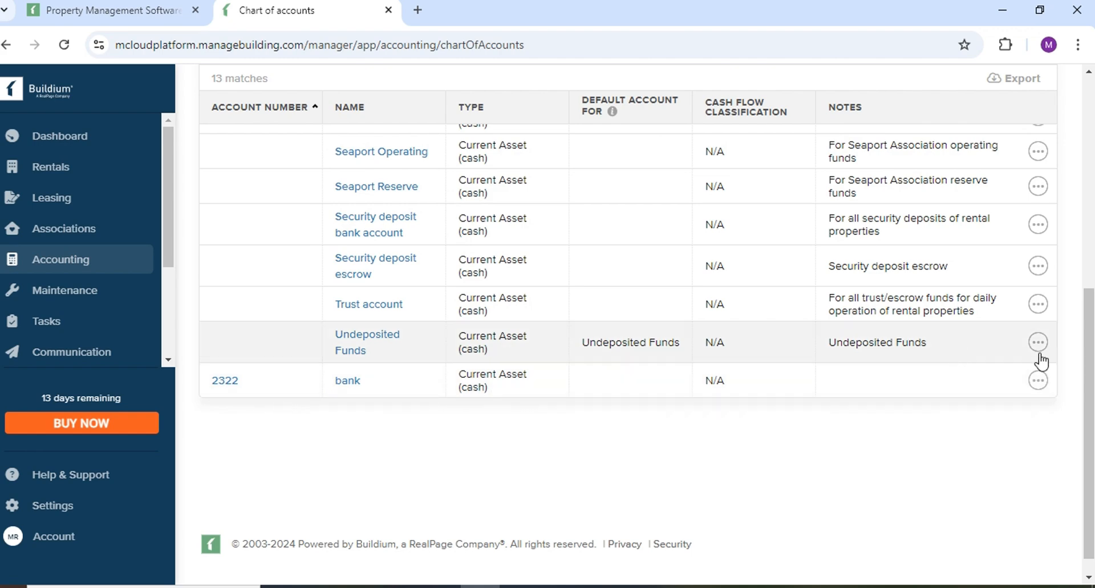
scroll(514, 499, "up", 7)
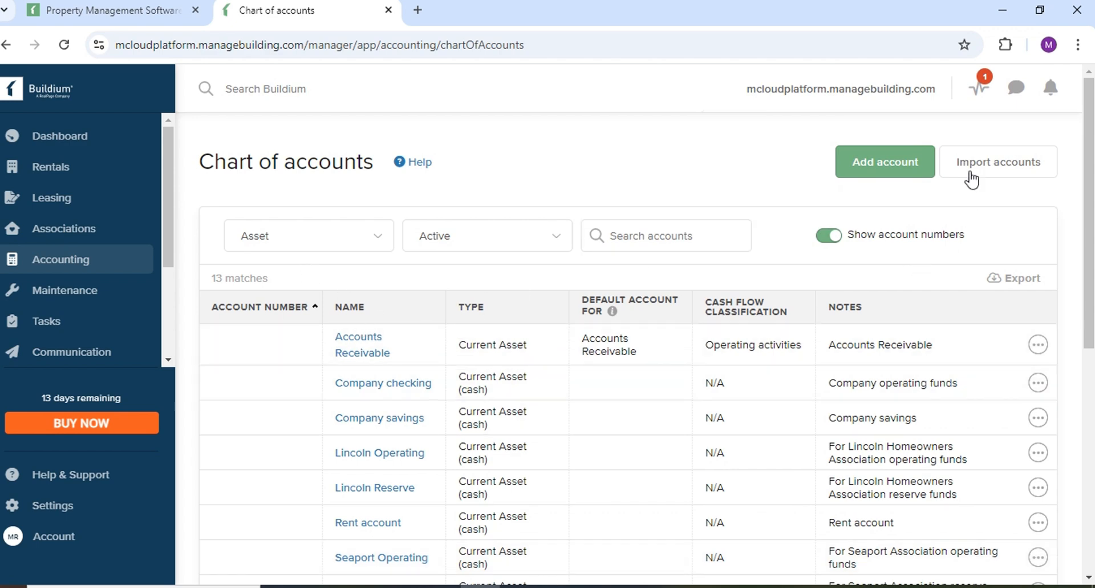
mouse_move(71, 263)
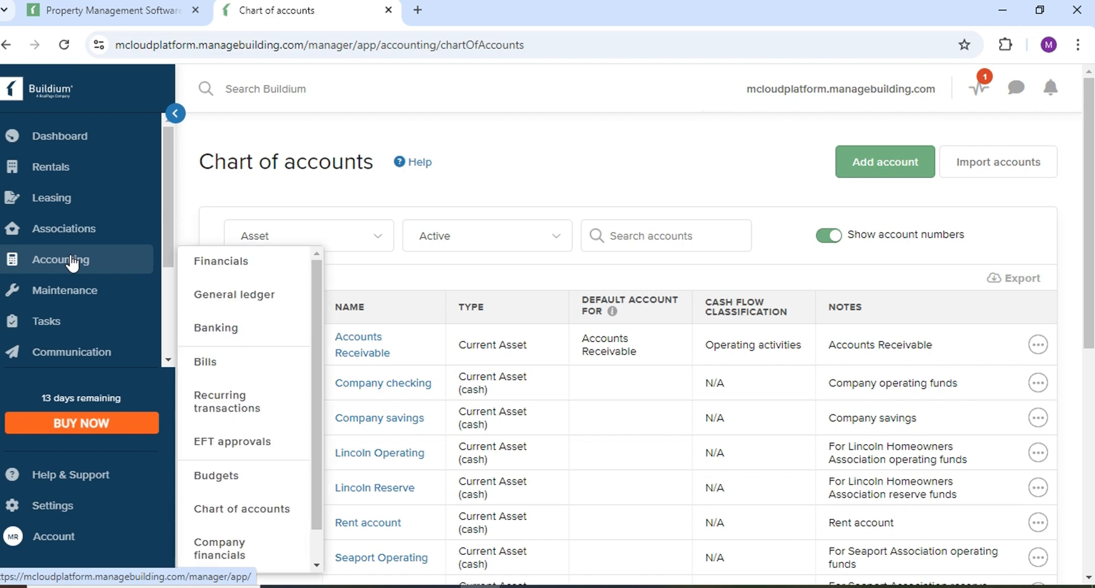
Go to the Banking page and scroll through the 10 active bank accounts and balances.
left_click(226, 331)
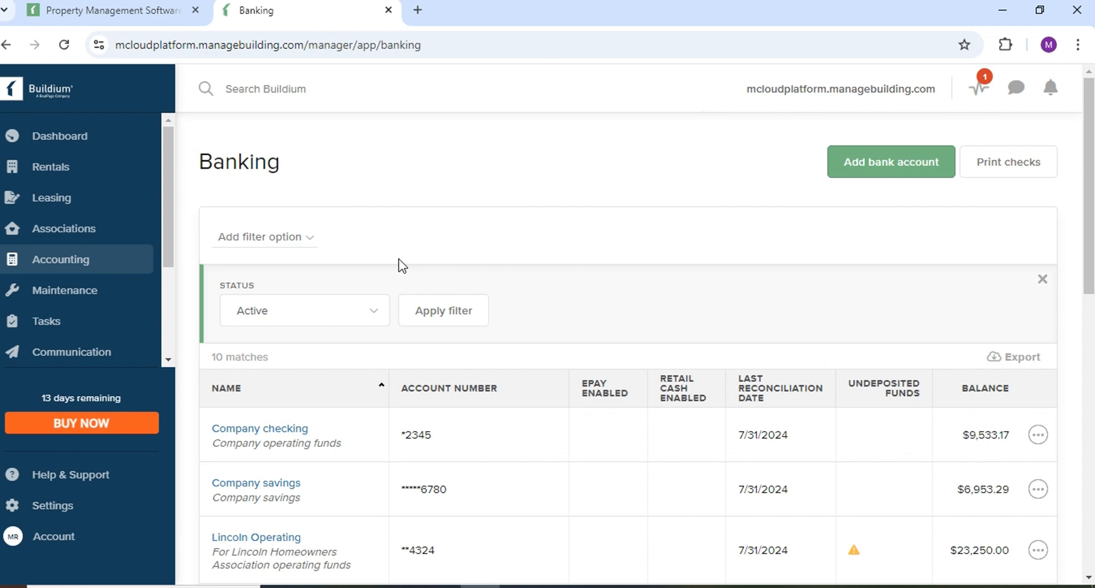
scroll(498, 323, "down", 2)
scroll(498, 323, "up", 2)
scroll(684, 257, "down", 1)
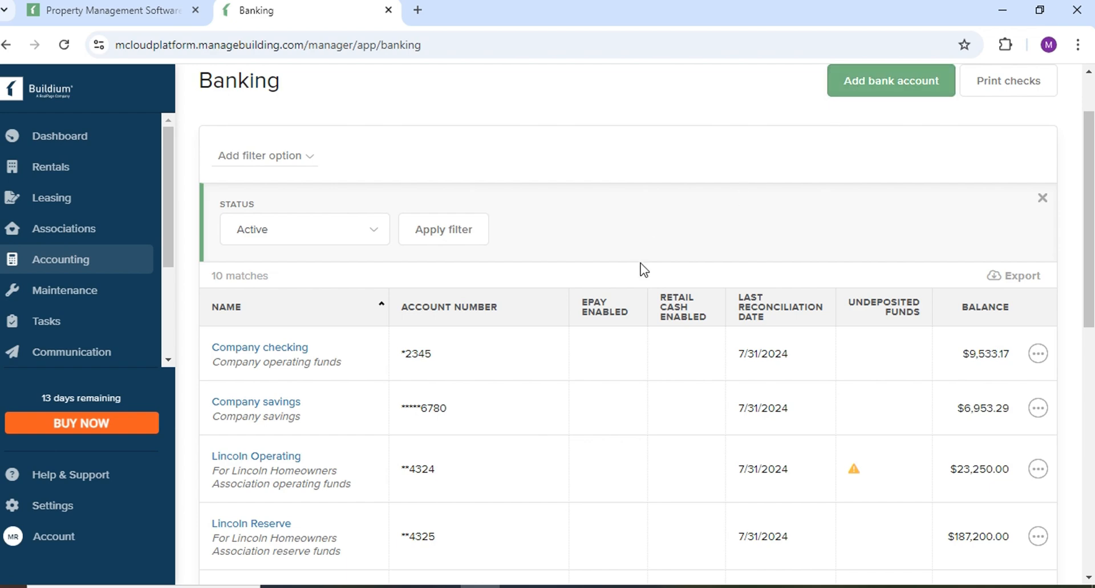
scroll(460, 387, "down", 1)
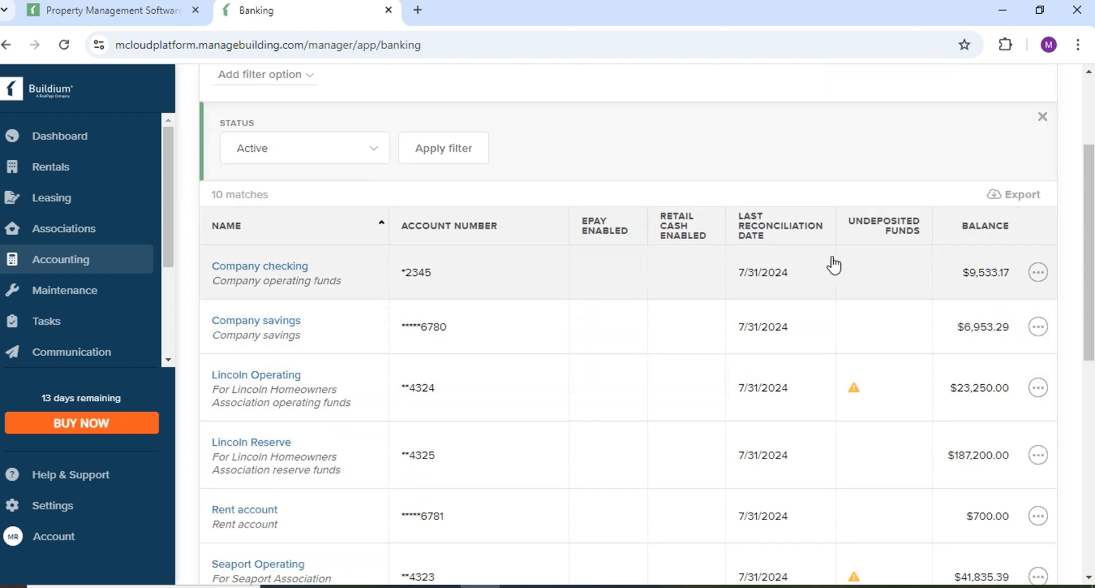
scroll(282, 362, "down", 2)
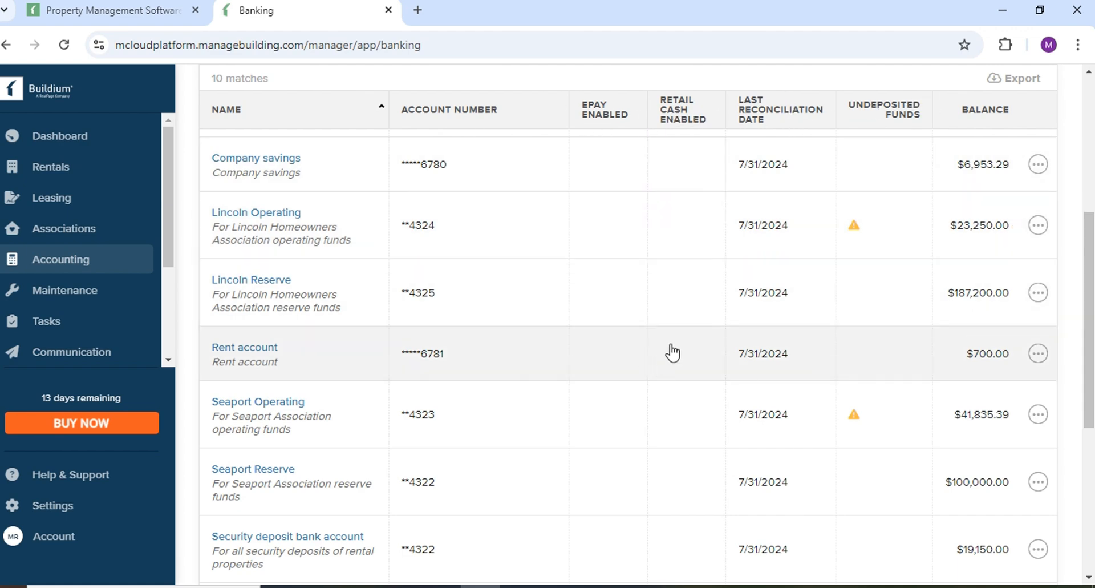
scroll(296, 442, "down", 3)
scroll(438, 485, "down", 3)
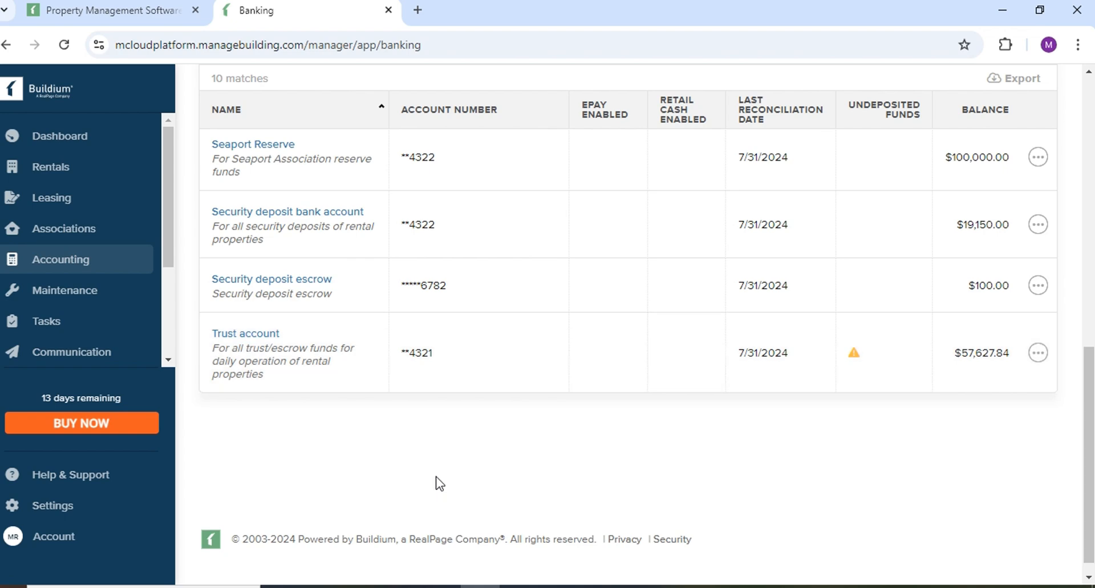
scroll(438, 445, "up", 6)
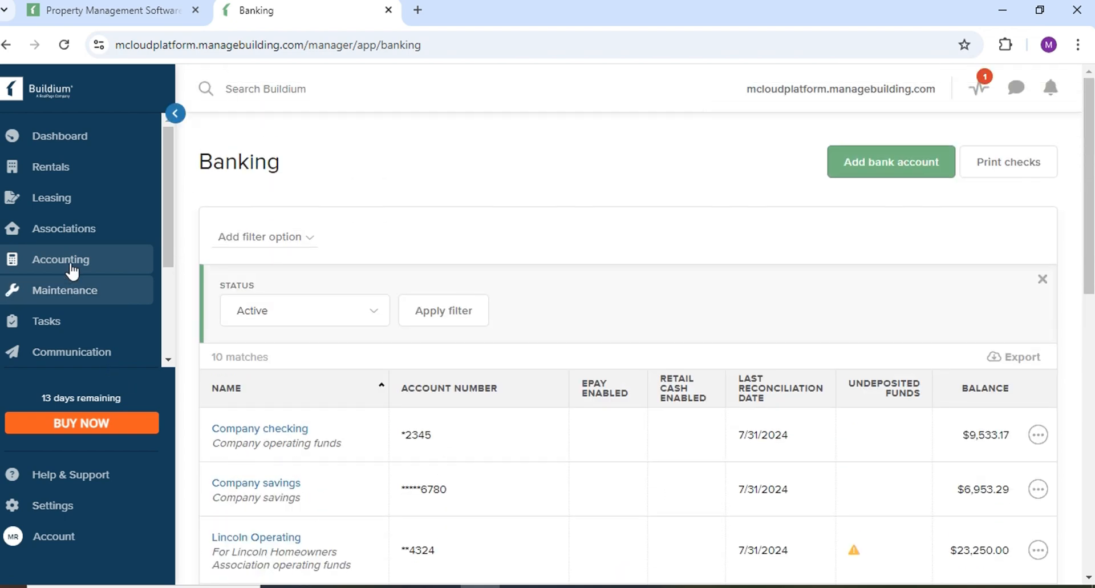
Show the Accounting flyout and scroll its entries like General ledger, Bills, Budgets and 1099.
mouse_move(37, 264)
scroll(219, 352, "down", 1)
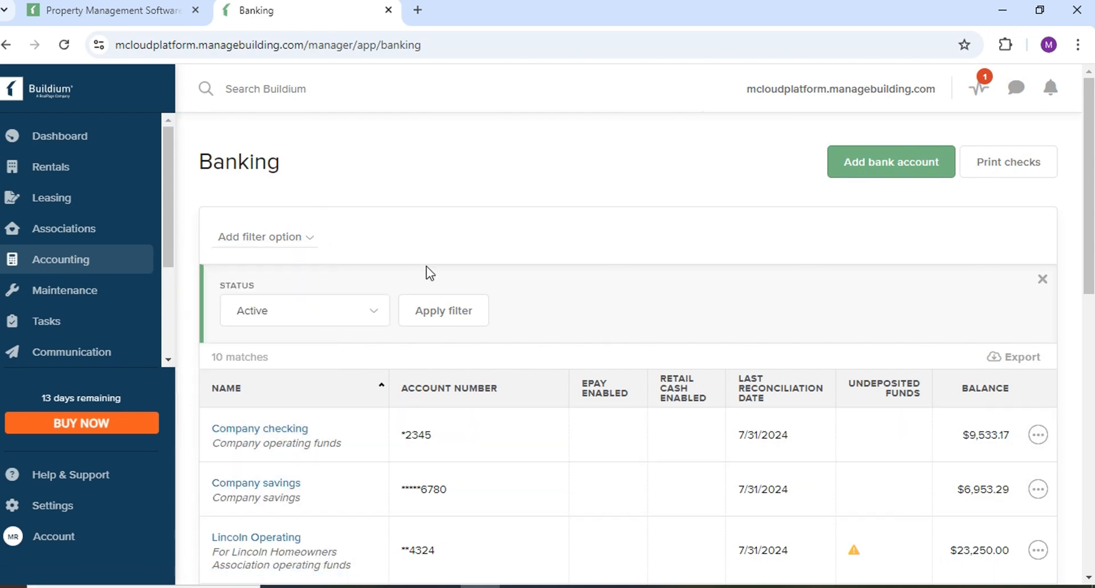
mouse_move(112, 273)
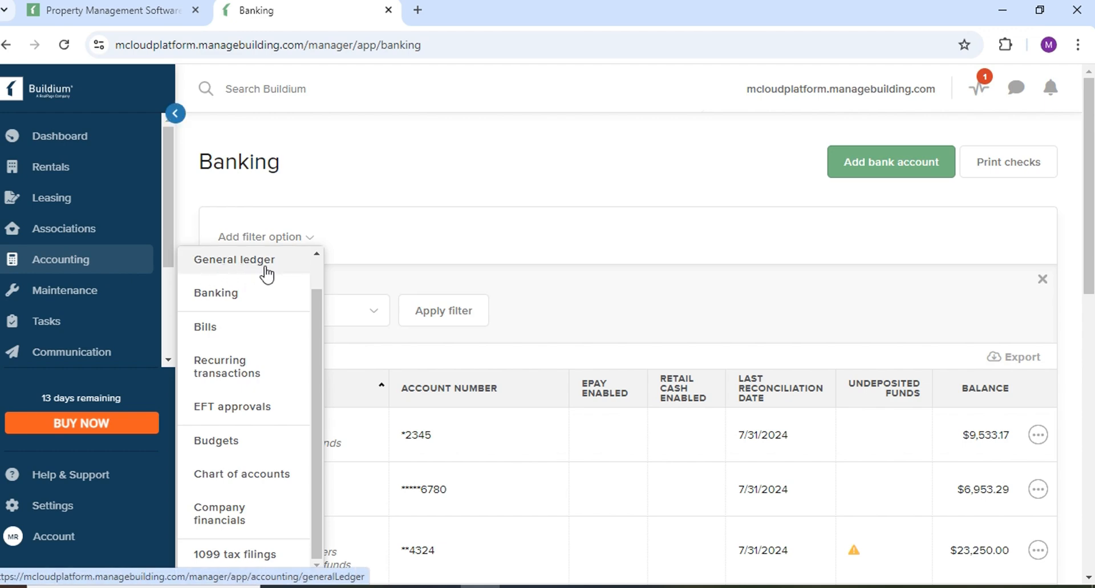
scroll(225, 309, "down", 1)
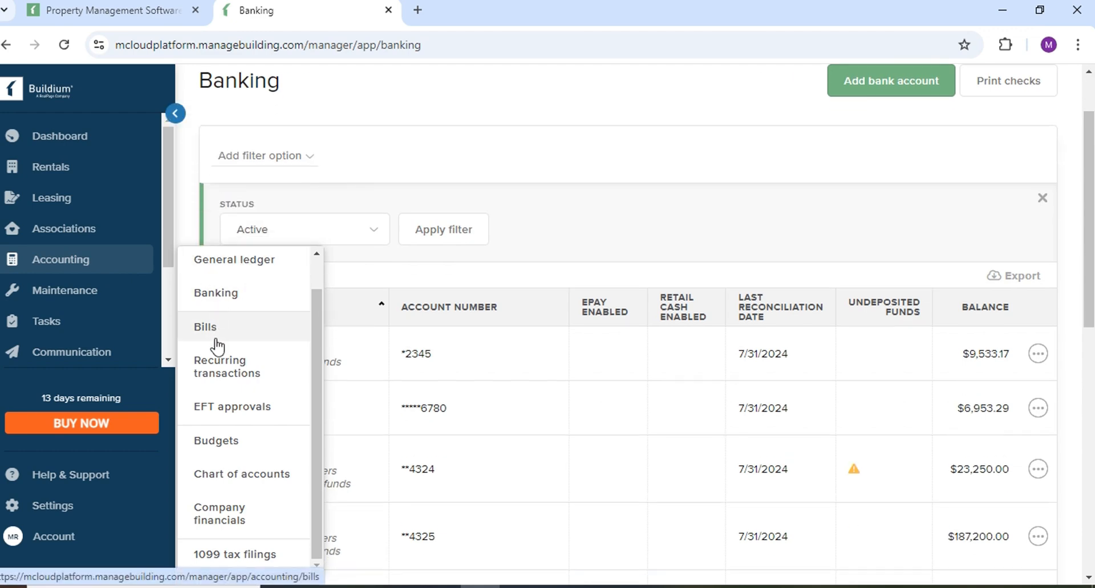
scroll(229, 499, "down", 1)
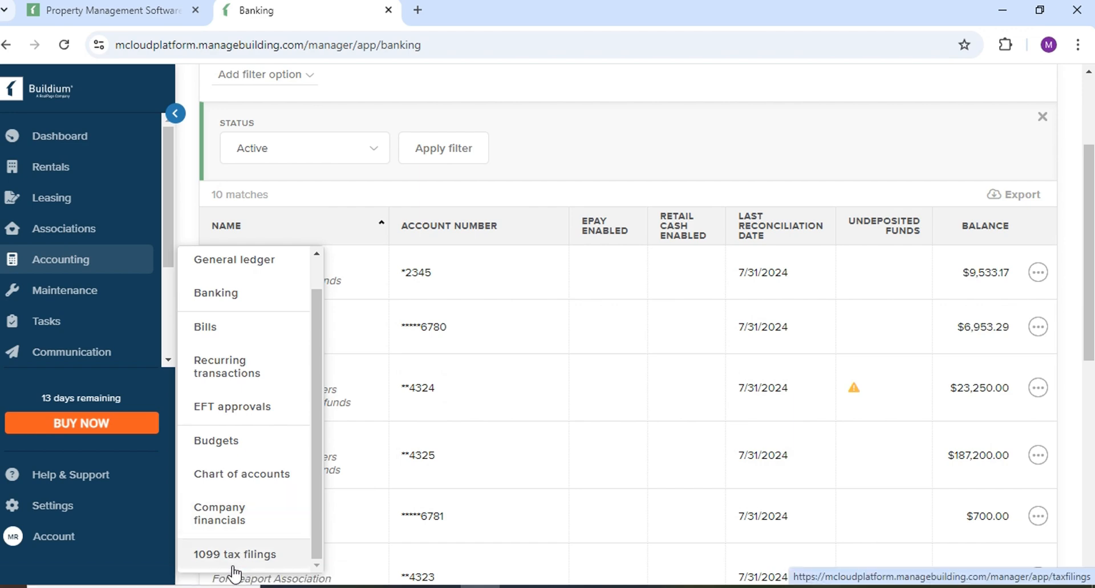
scroll(234, 572, "down", 1)
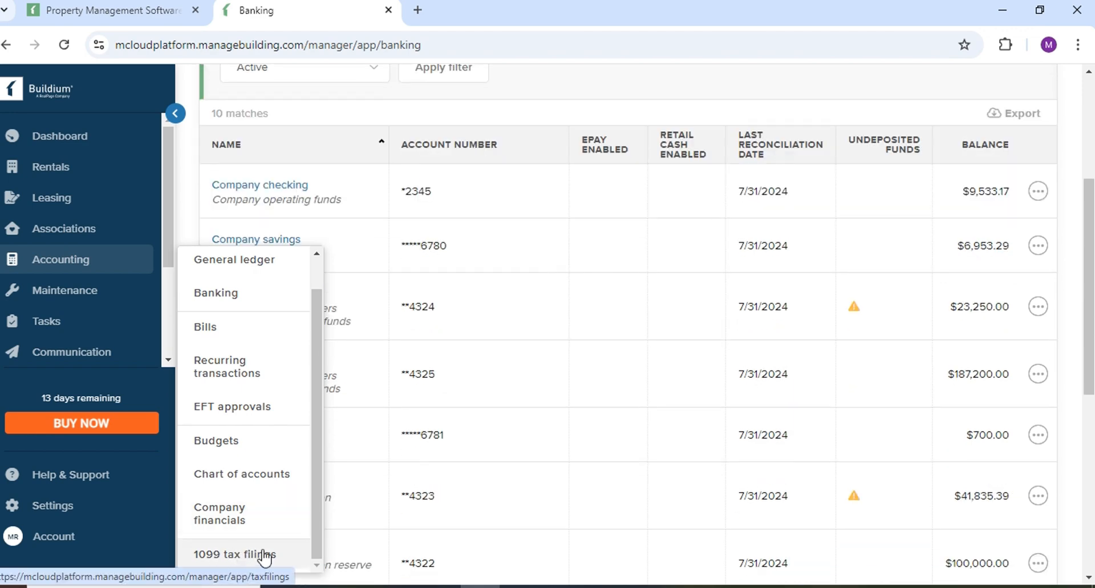